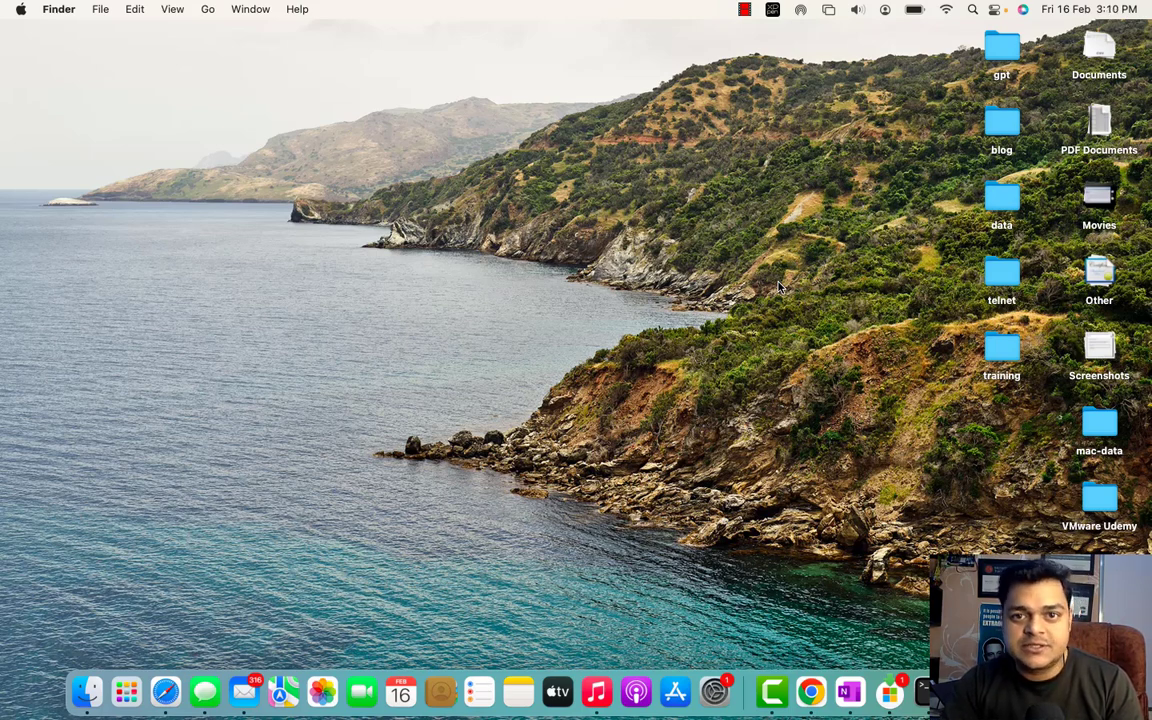
# - Switch from the Finder desktop to the full-screen Chrome space showing the Microsoft 365 home page
pyautogui.hotkey('ctrl', 'Right')
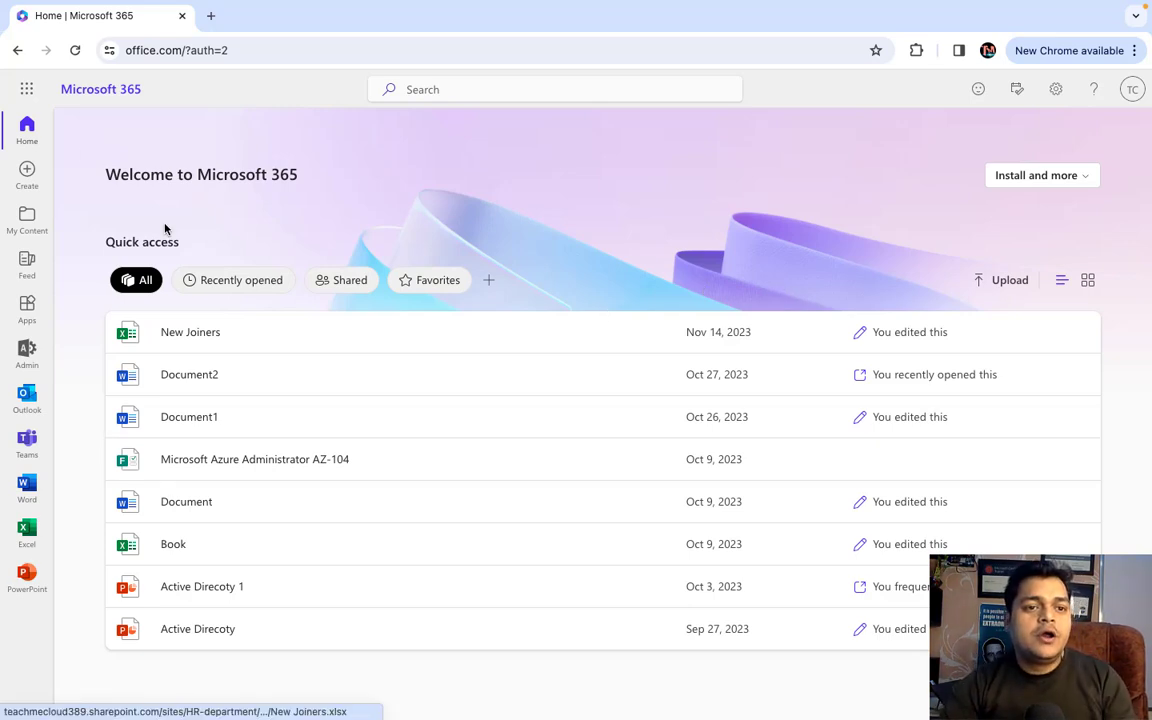
# - Open SharePoint and then the Microsoft 365 admin center from the app launcher, each in a new tab
pyautogui.click(26, 91)
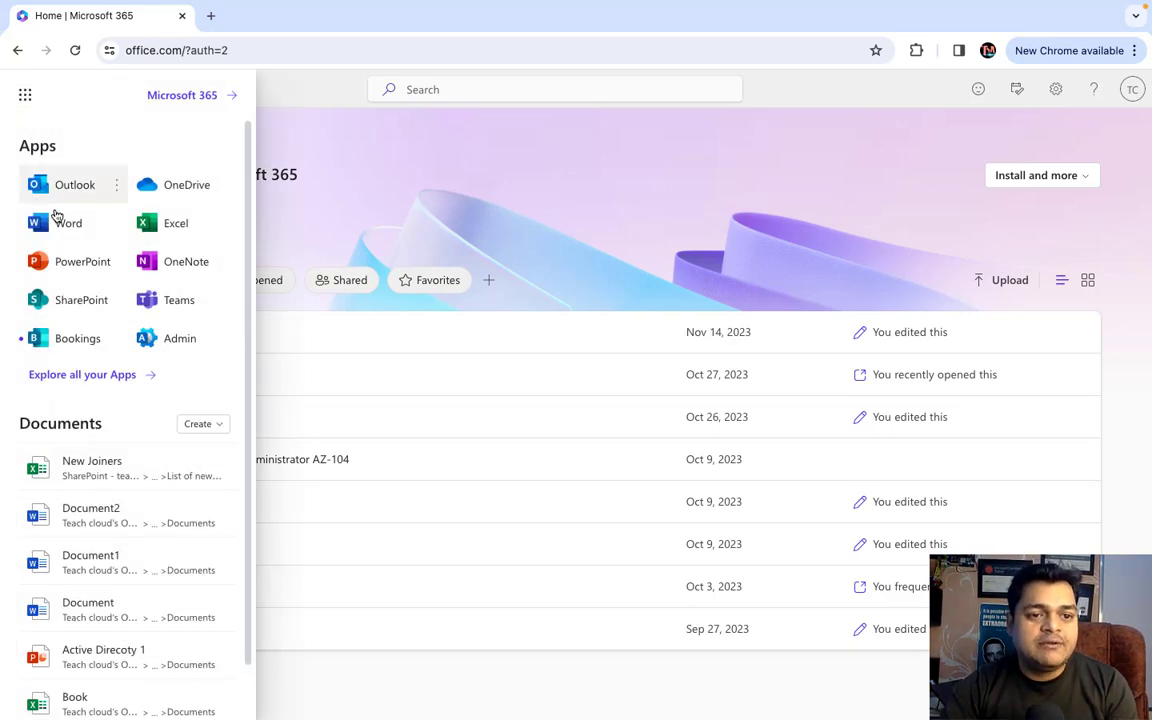
pyautogui.click(70, 307)
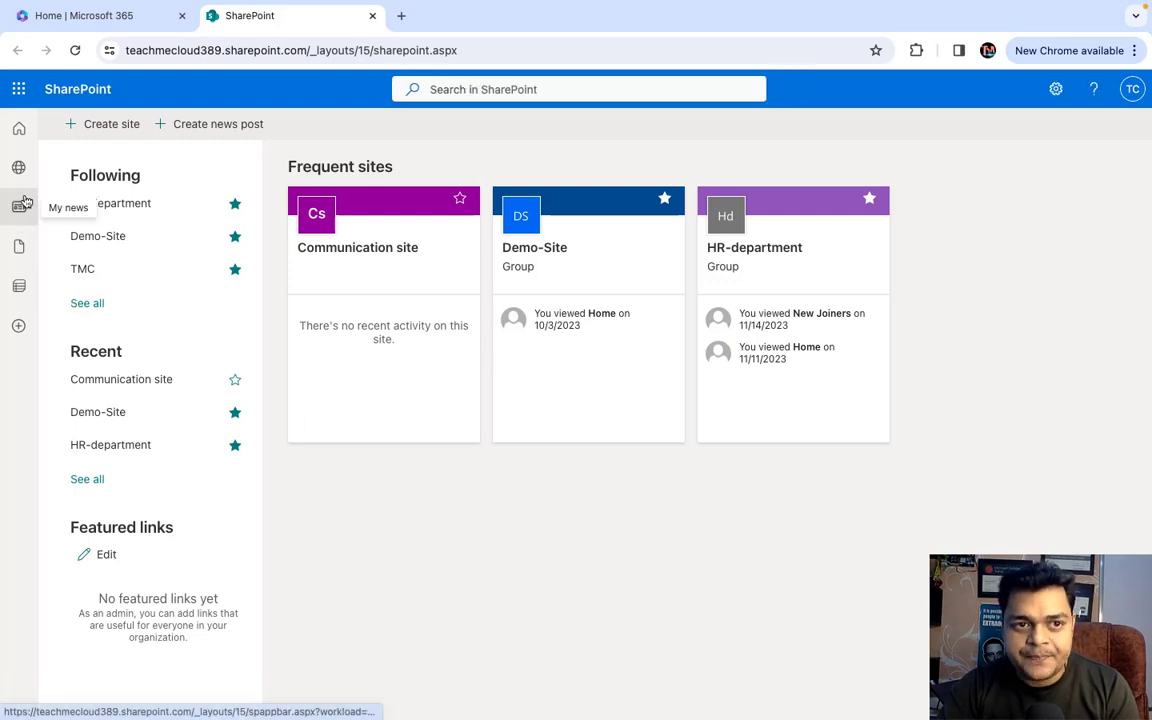
pyautogui.click(88, 18)
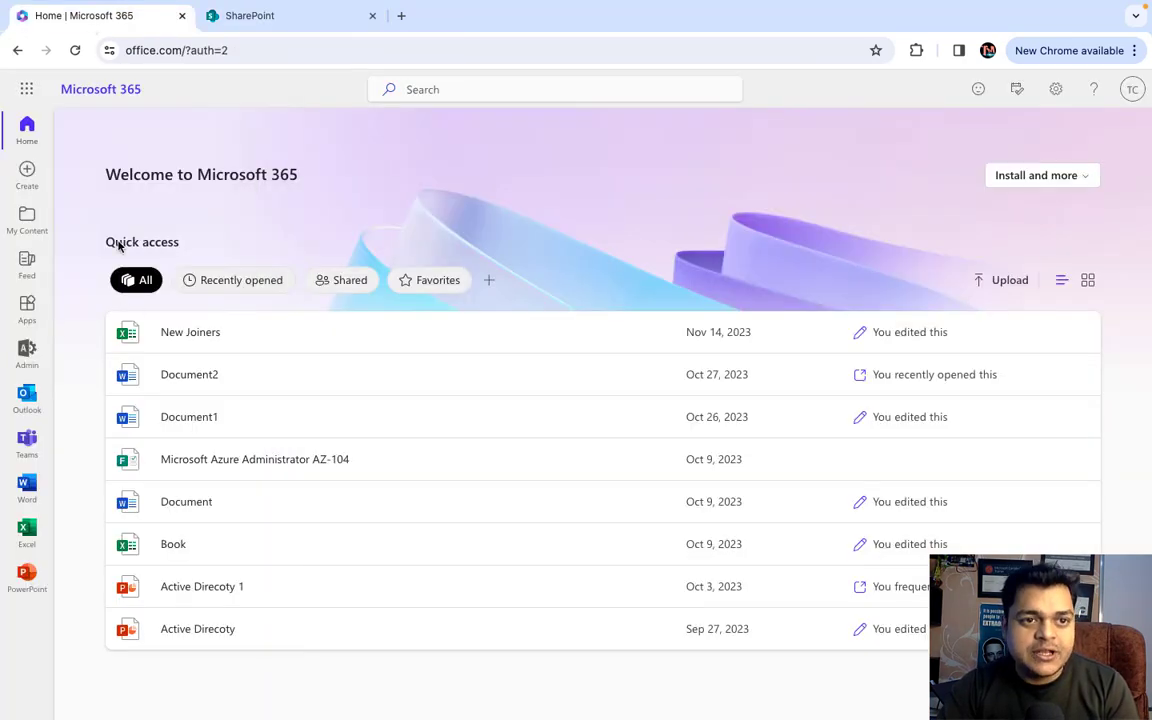
pyautogui.click(27, 93)
pyautogui.click(181, 335)
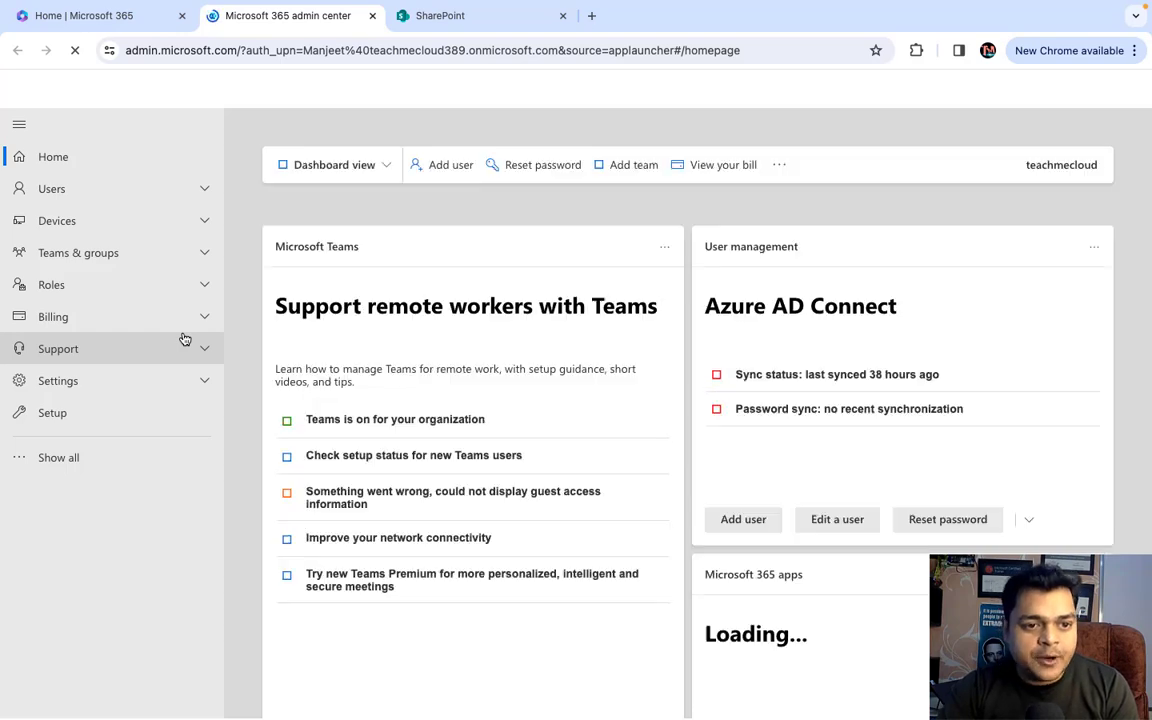
# - Open the SharePoint admin center from the full admin navigation, then return to the SharePoint start page
pyautogui.click(55, 459)
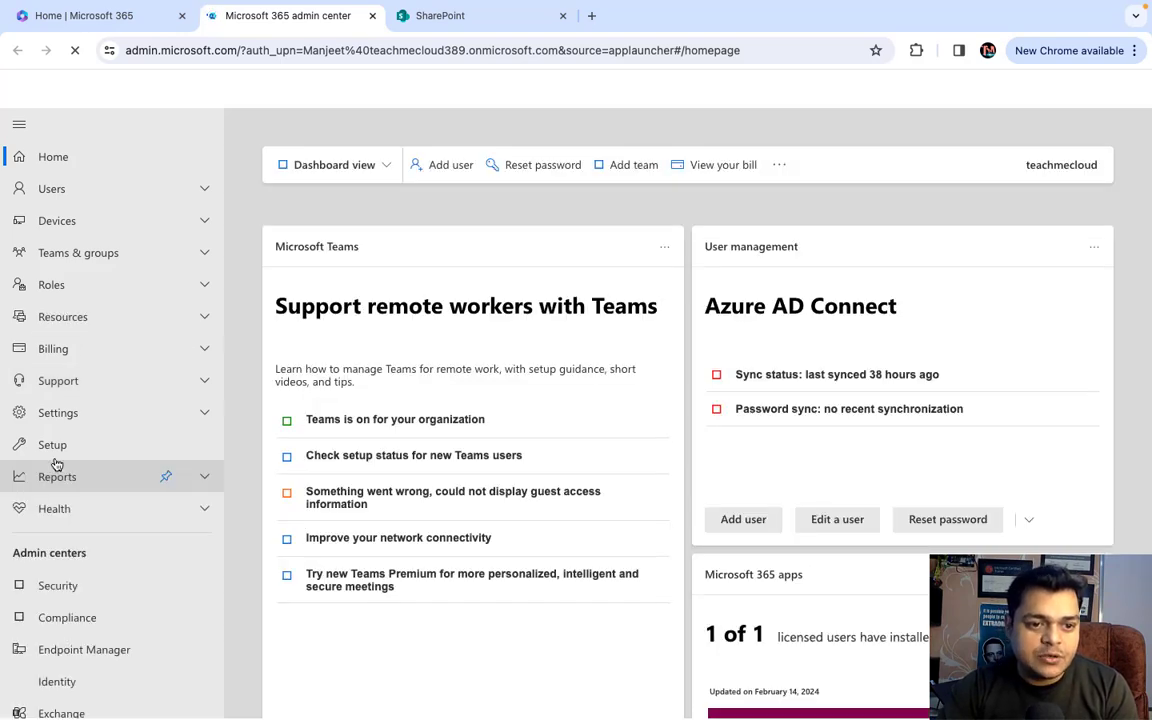
pyautogui.click(57, 476)
pyautogui.scroll(-2, 55, 465)
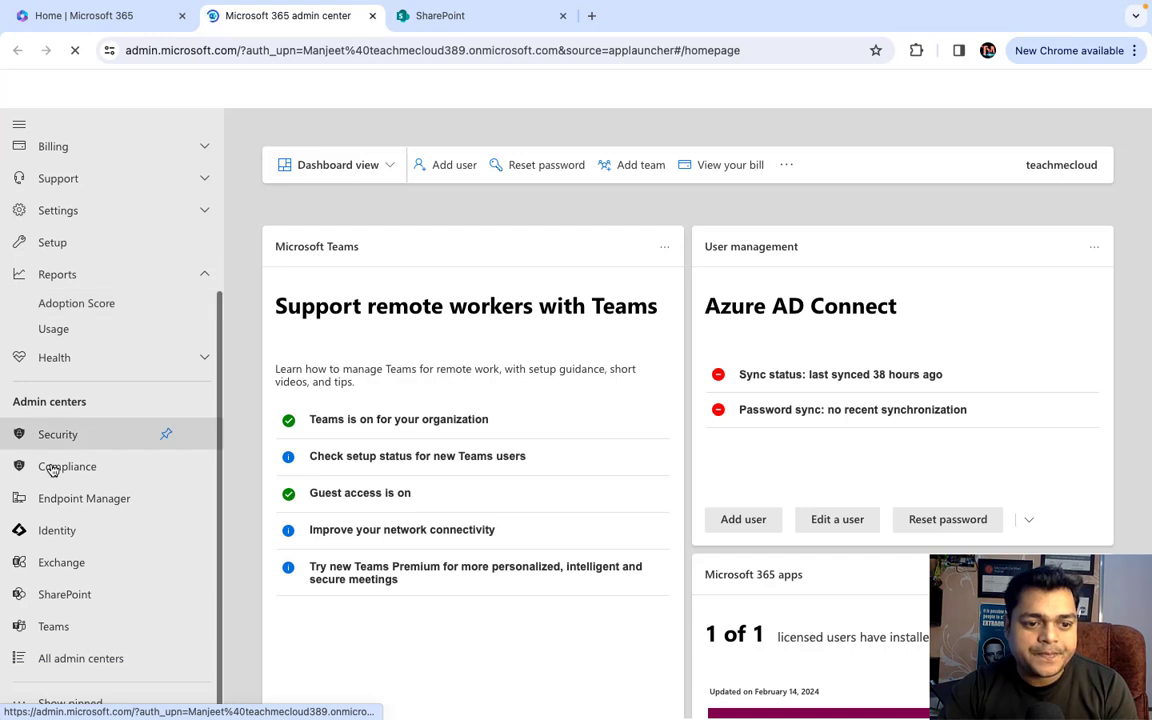
pyautogui.scroll(-2, 38, 540)
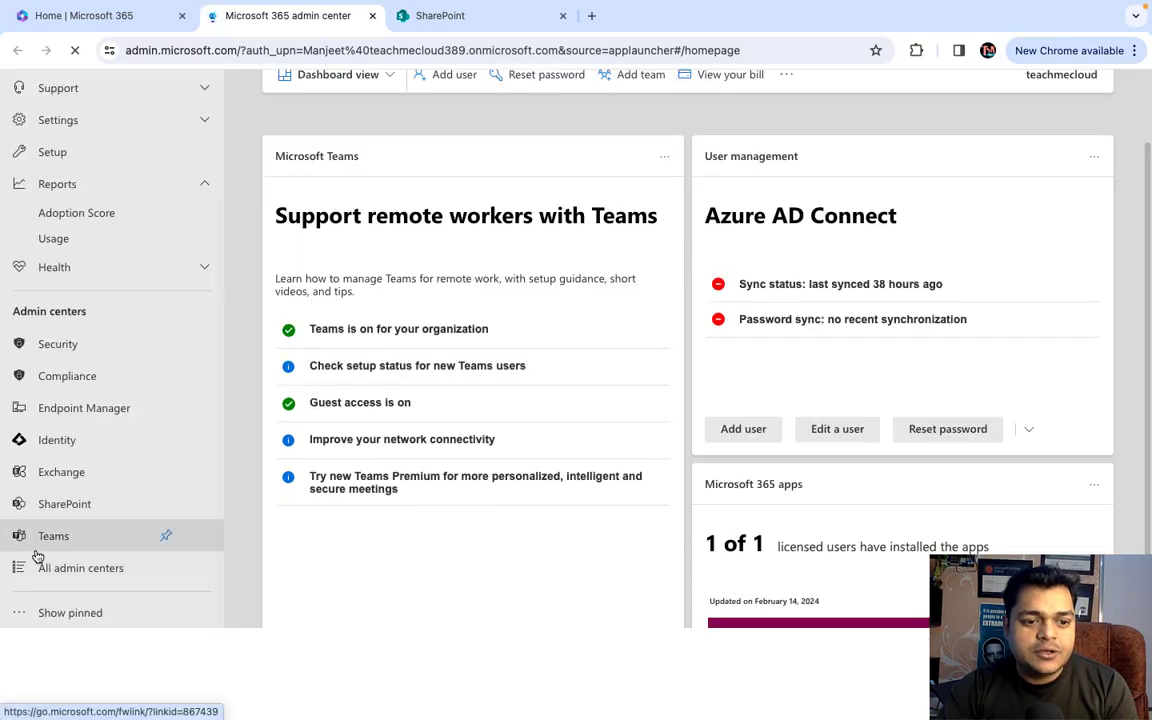
pyautogui.click(64, 504)
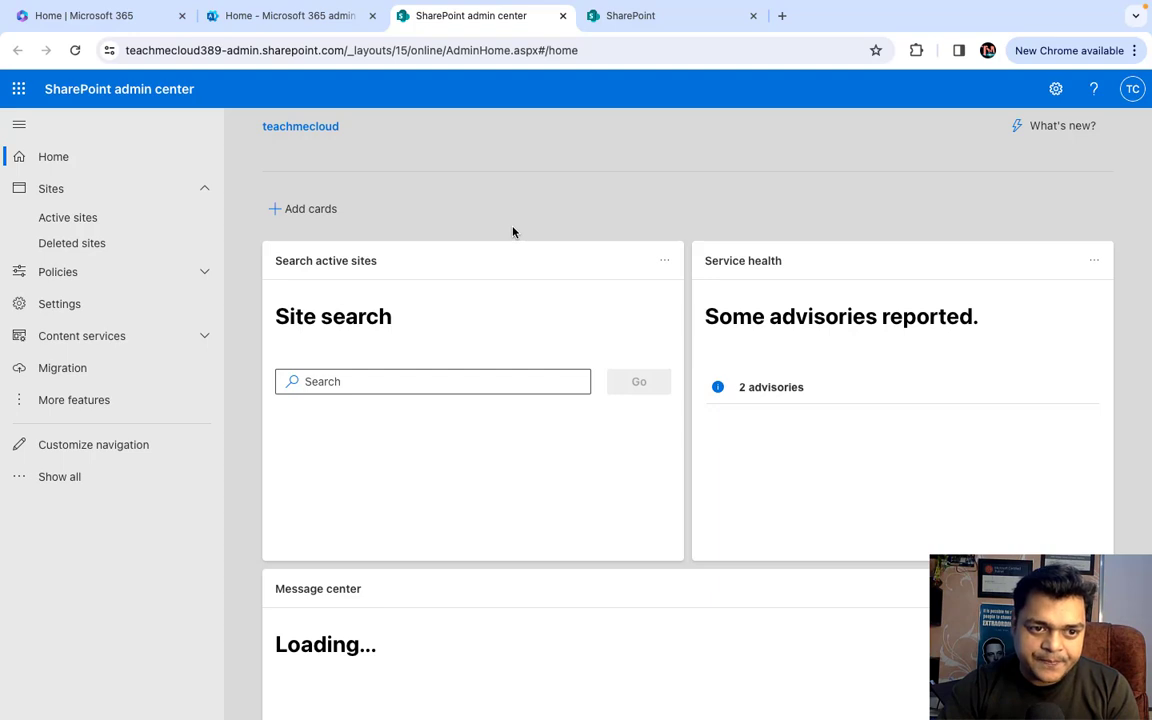
pyautogui.click(638, 20)
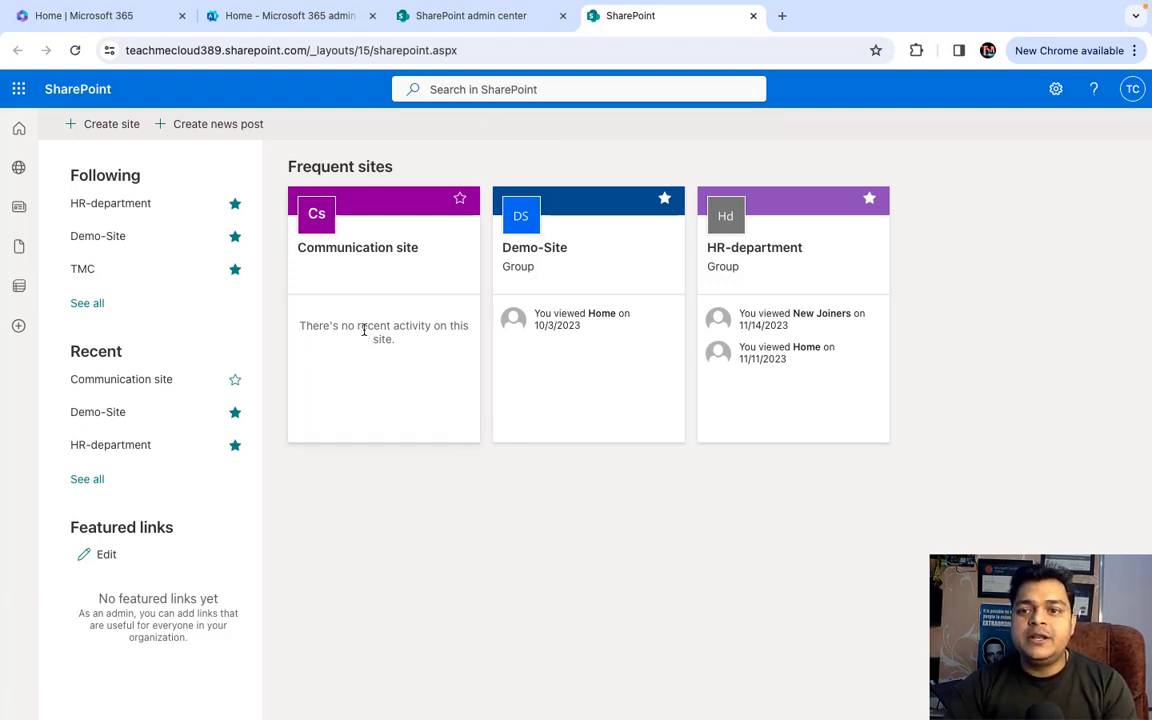
# - Check the My sites list, close it, and start creating a new SharePoint site
pyautogui.click(19, 170)
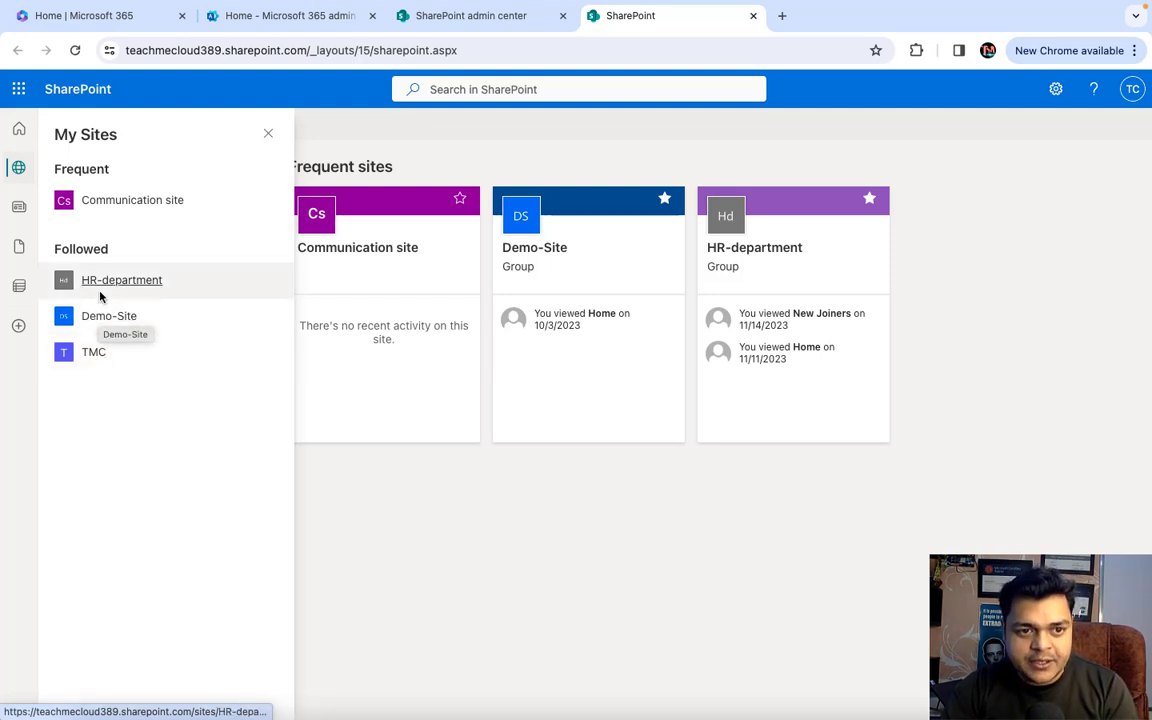
pyautogui.click(267, 134)
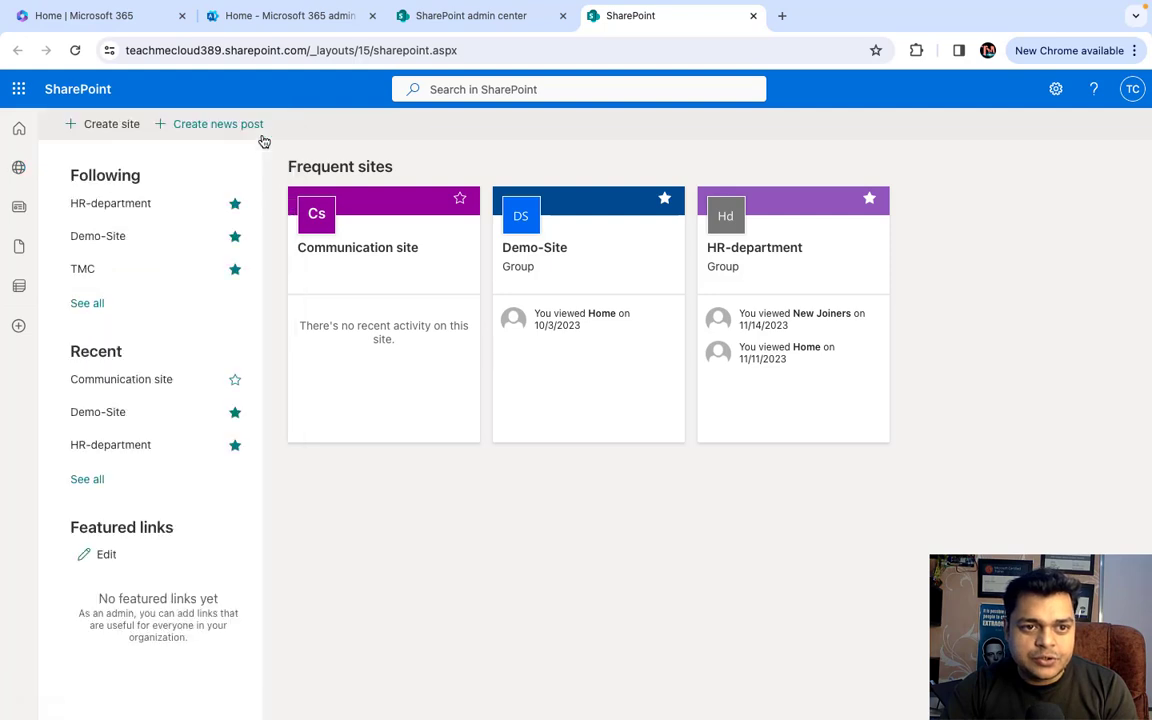
pyautogui.click(112, 125)
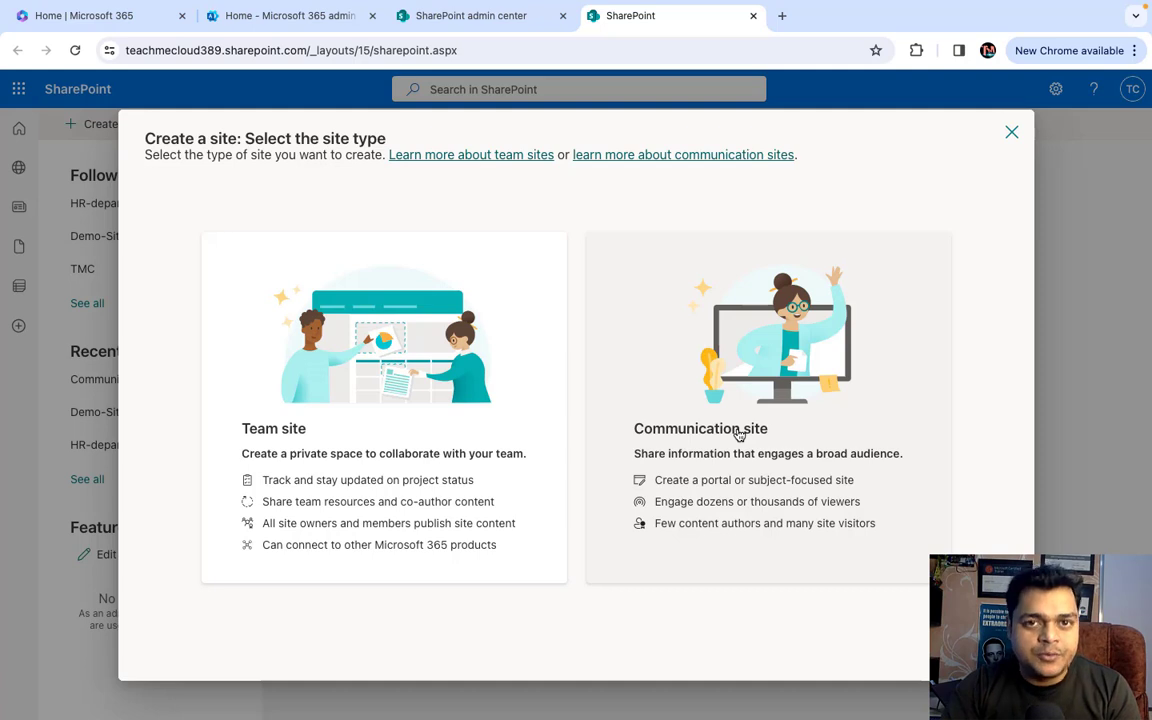
# - Choose a Team site using the Standard team template
pyautogui.click(281, 420)
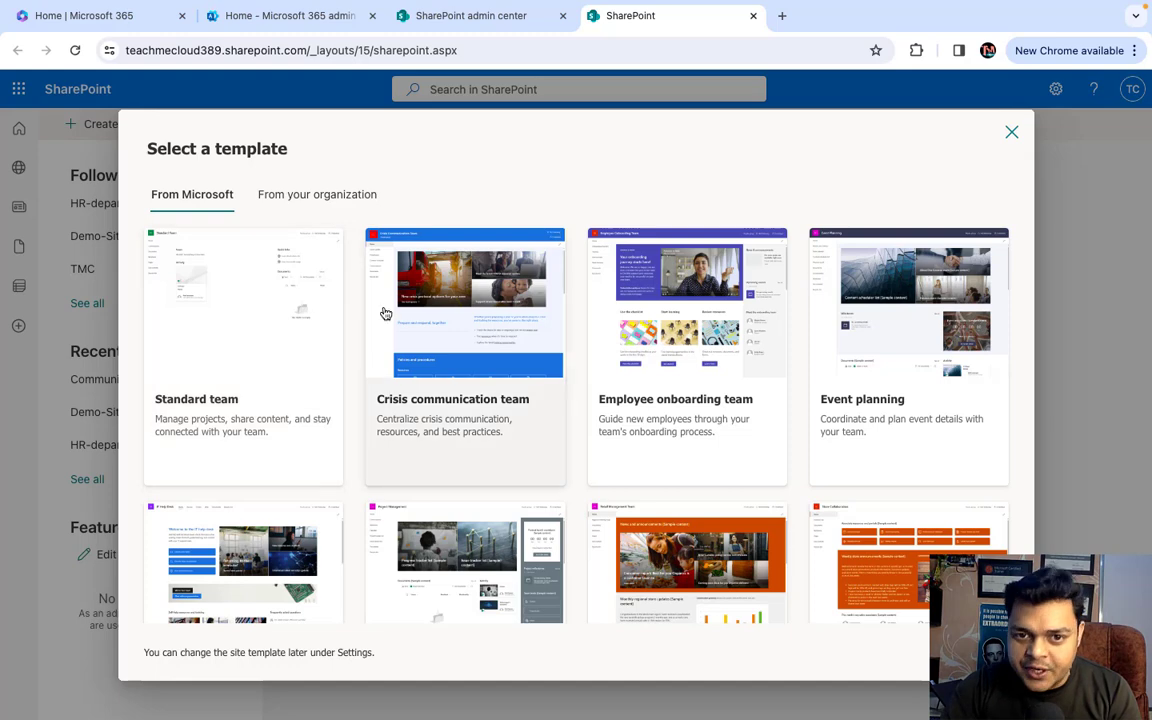
pyautogui.click(296, 290)
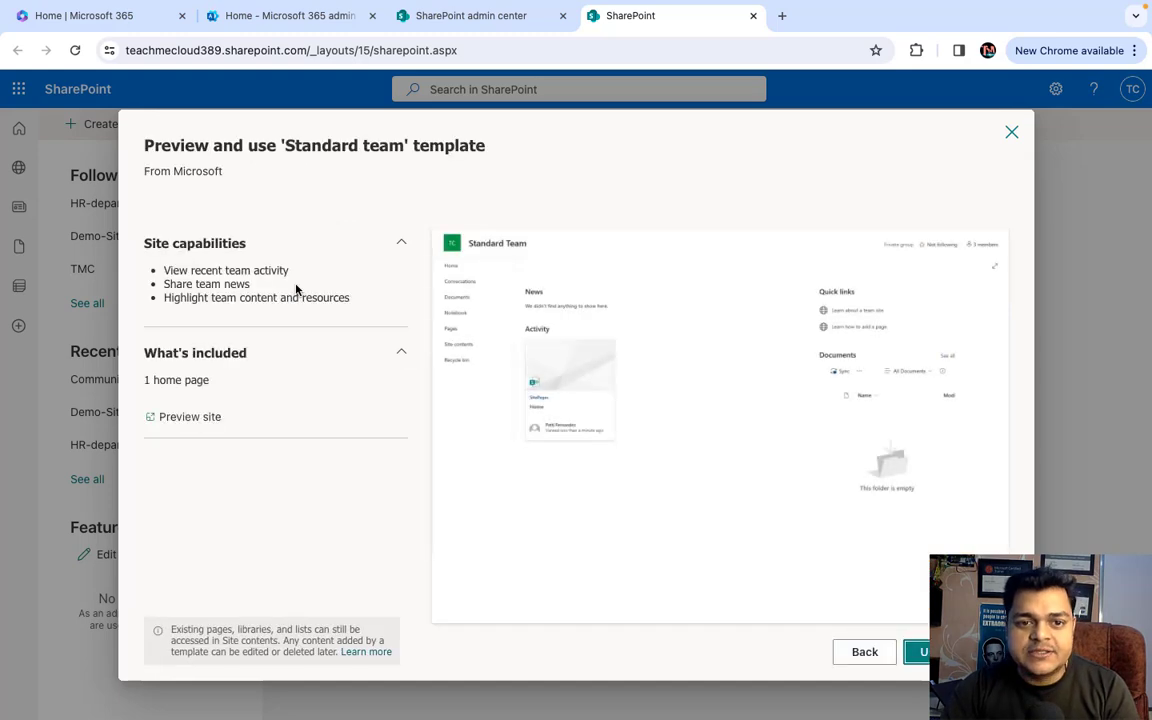
pyautogui.click(920, 651)
# - Name the site Office-365-class and continue to the privacy and language options
pyautogui.click(672, 418)
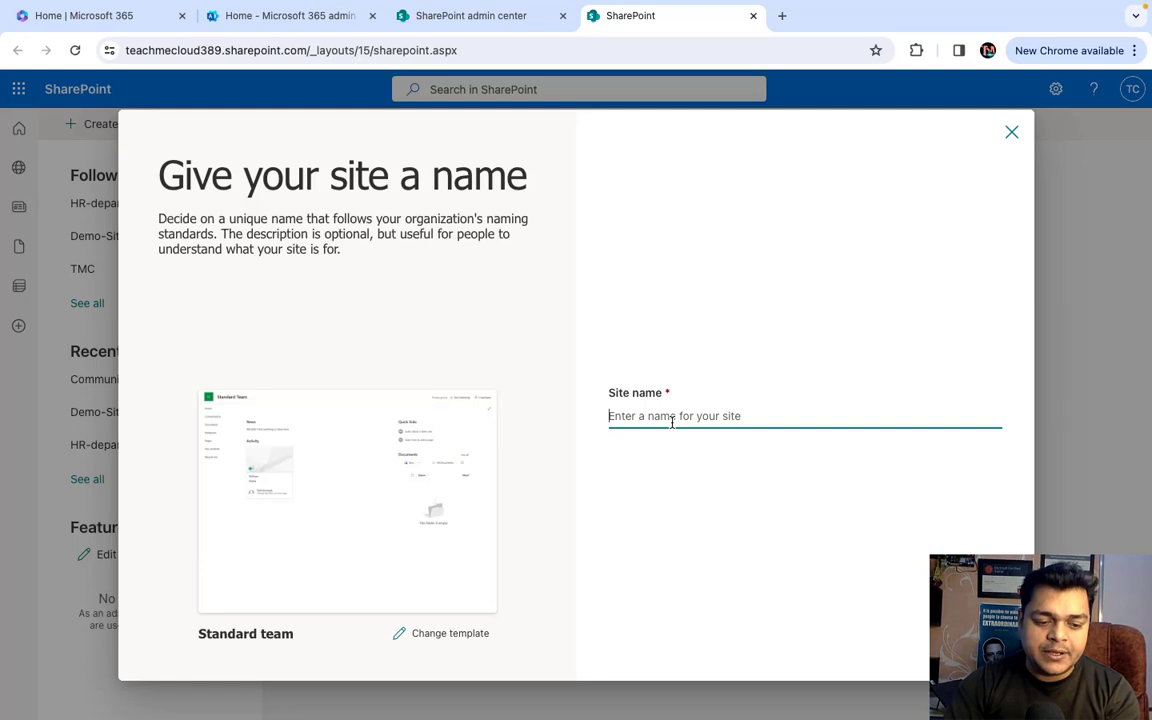
pyautogui.write('C')
pyautogui.press('BackSpace')
pyautogui.write('O')
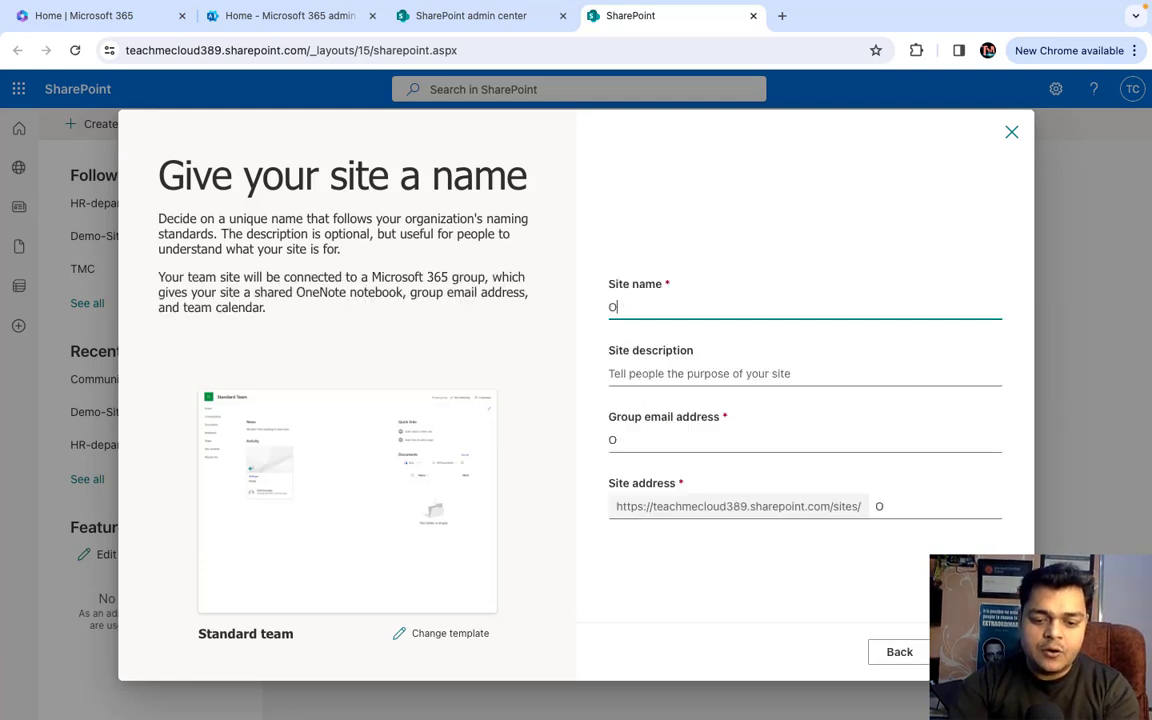
pyautogui.write('ffice-36')
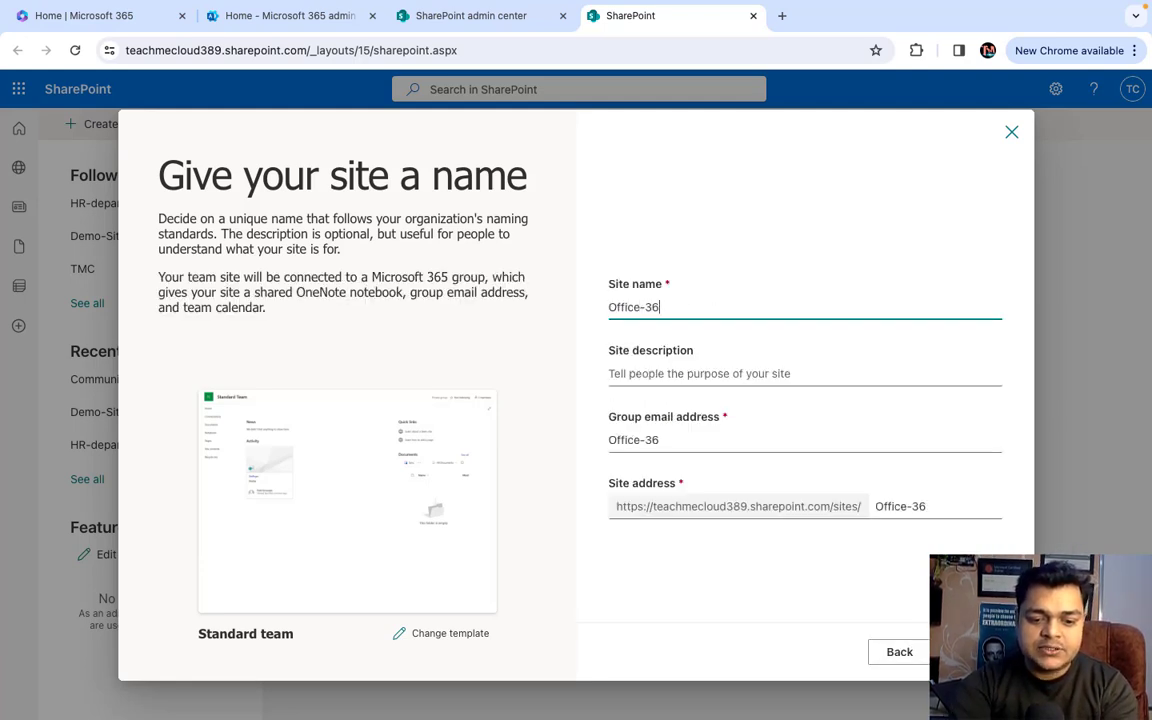
pyautogui.write('5-class')
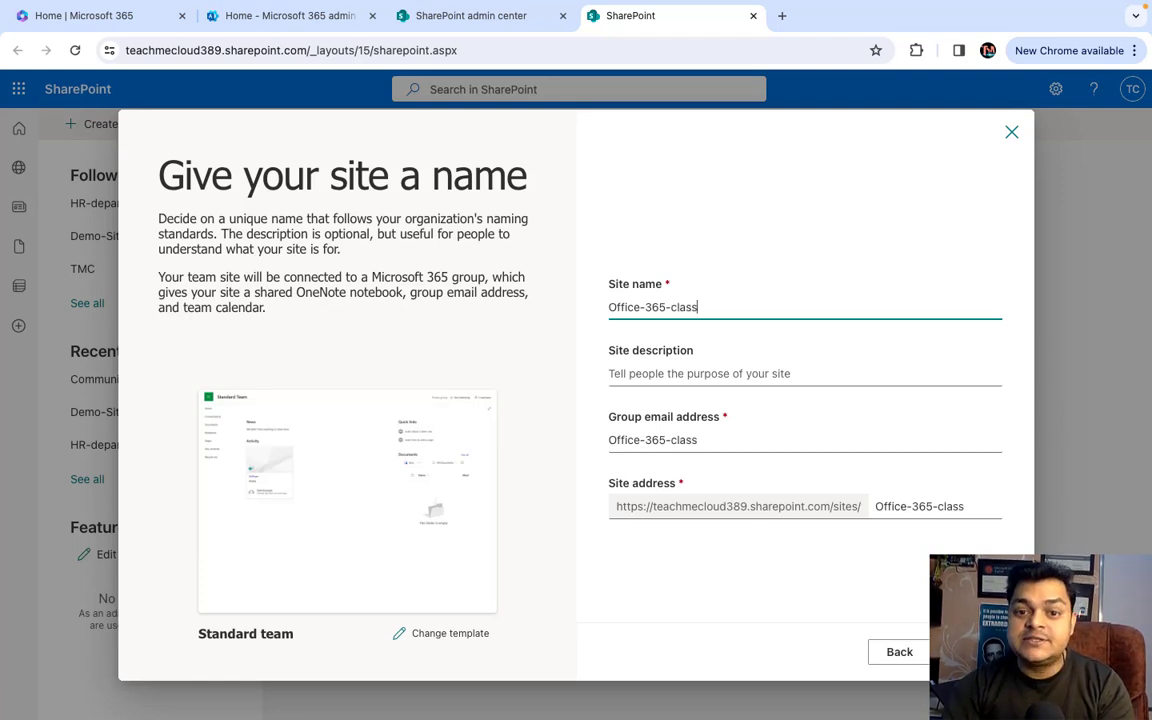
pyautogui.click(712, 373)
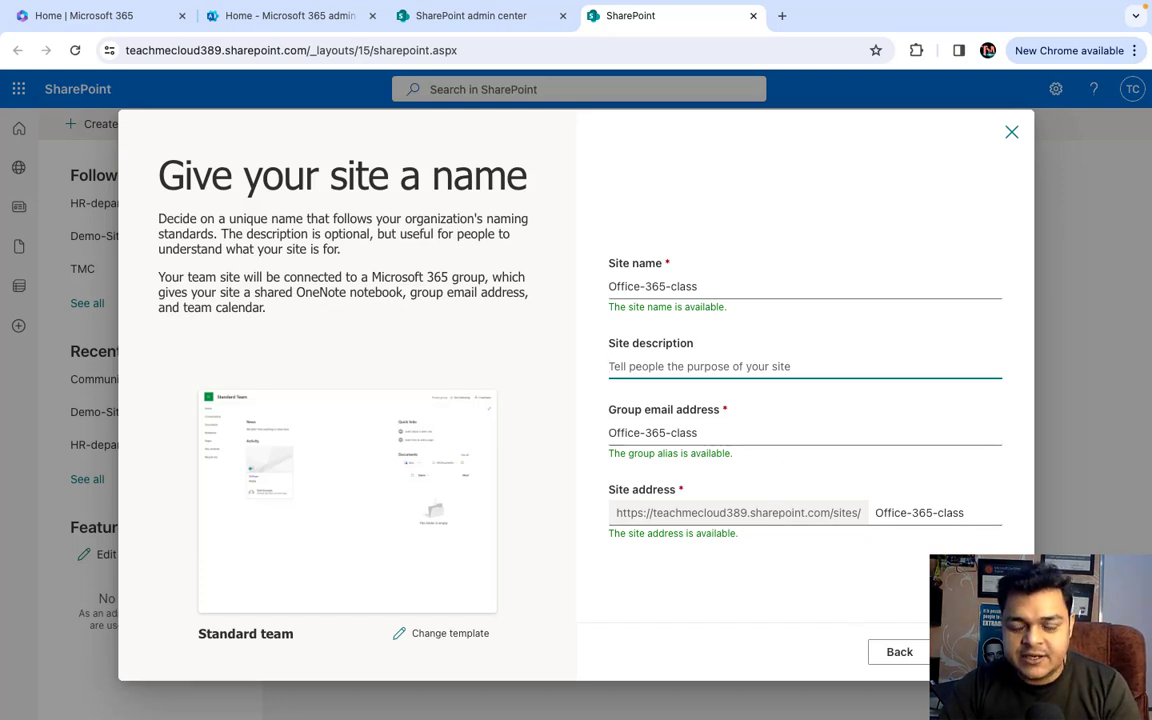
pyautogui.click(965, 652)
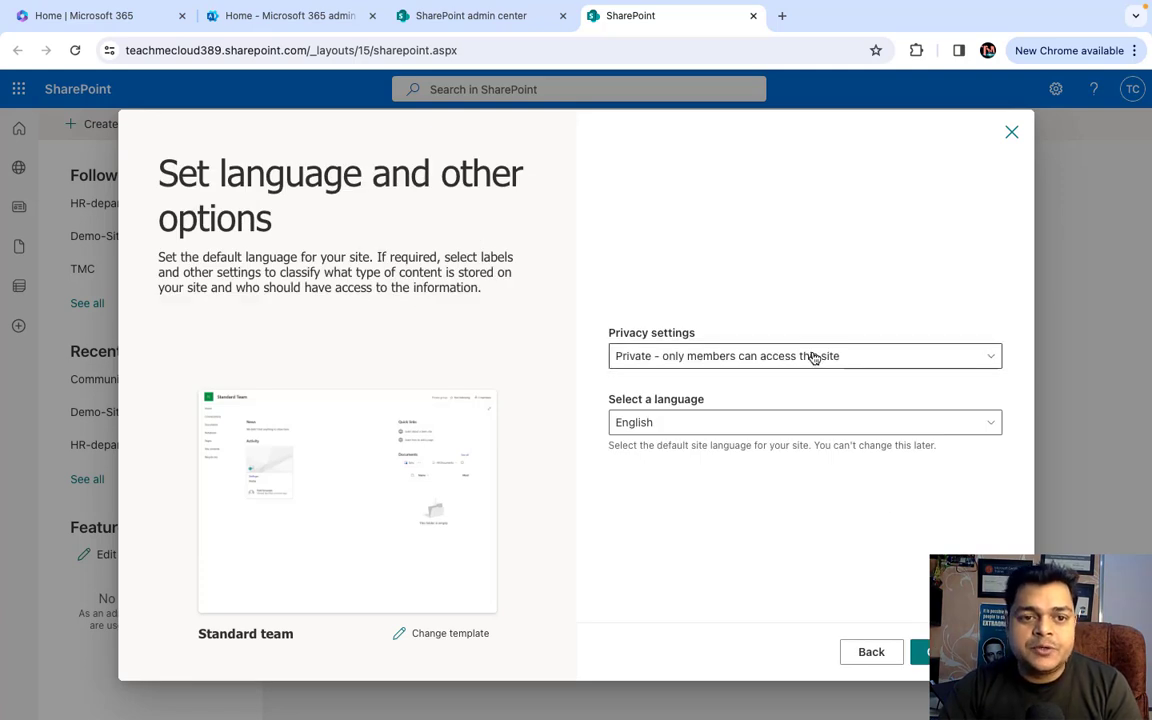
# - Set the site's privacy to Public and create it
pyautogui.click(776, 357)
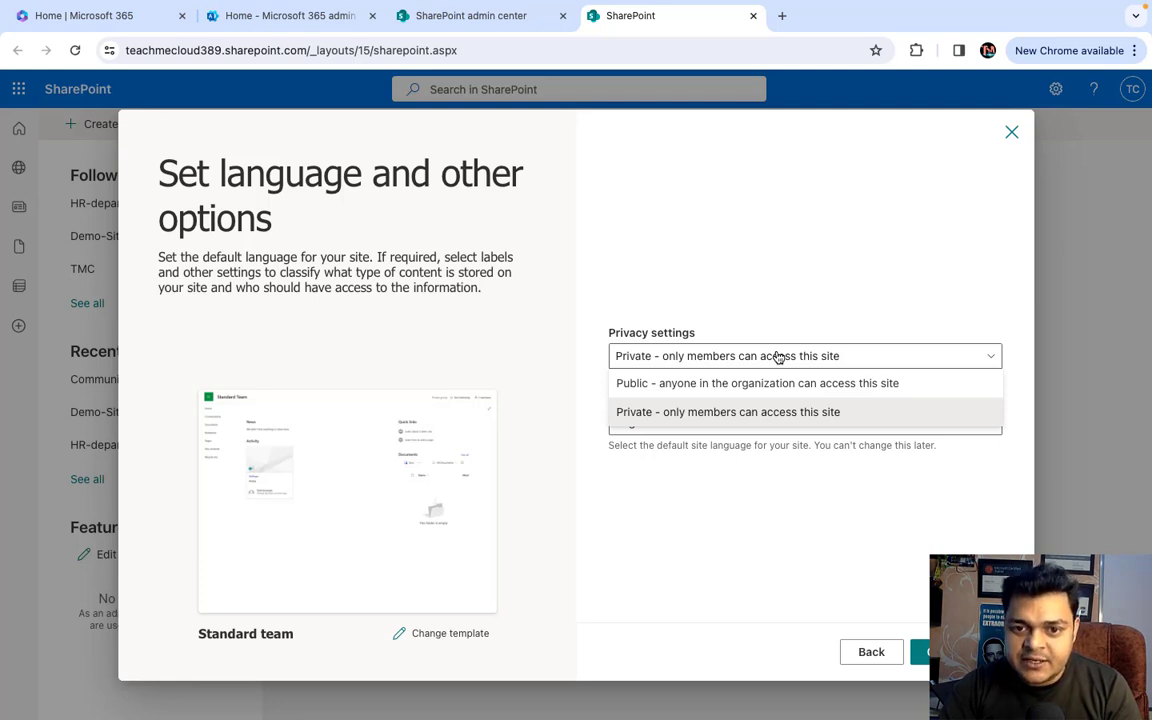
pyautogui.click(688, 383)
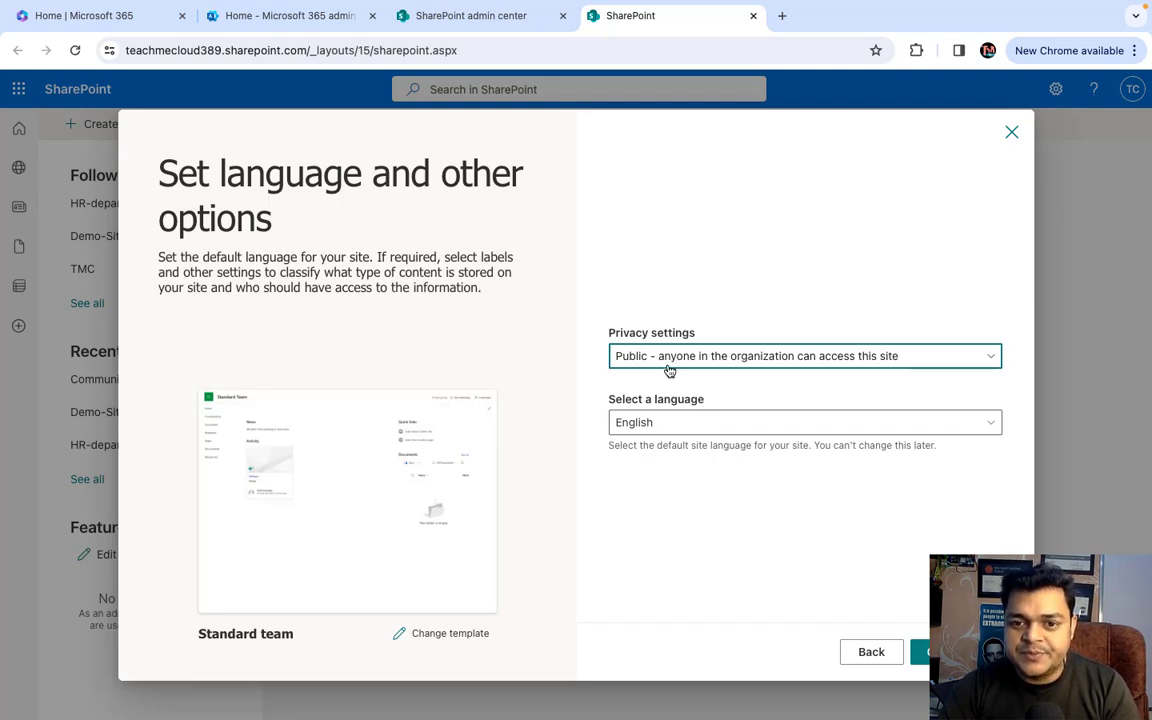
pyautogui.click(945, 651)
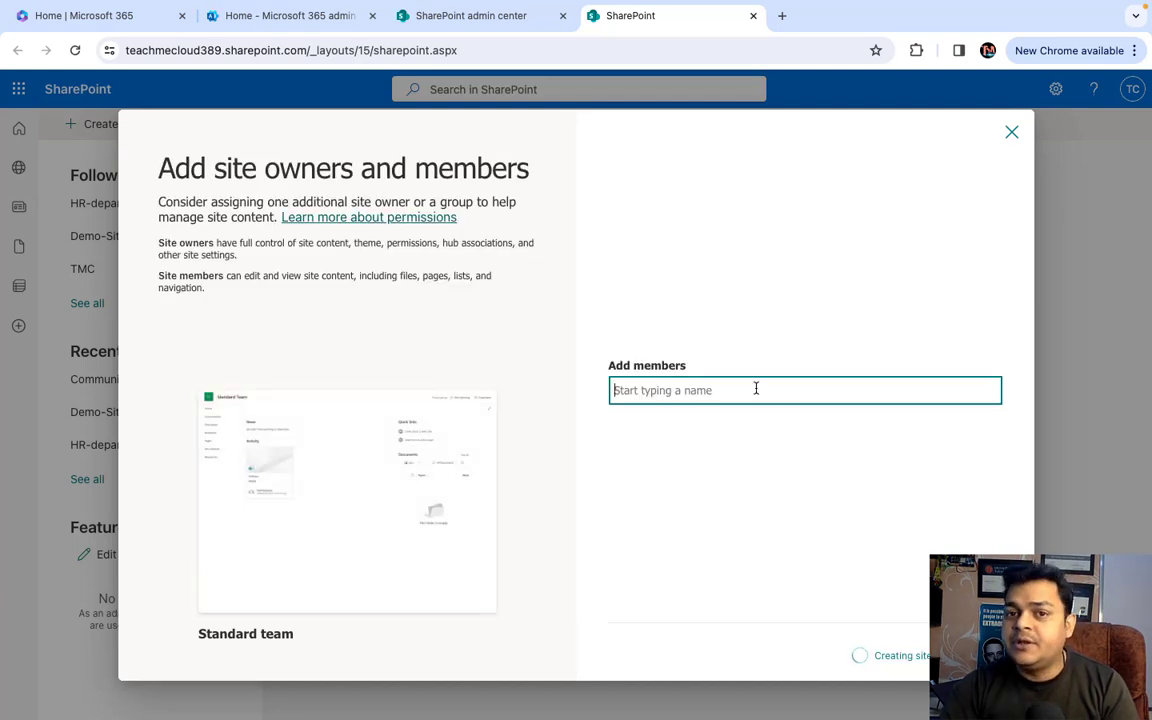
# - Search for three users and add each as a site member
pyautogui.write('tata')
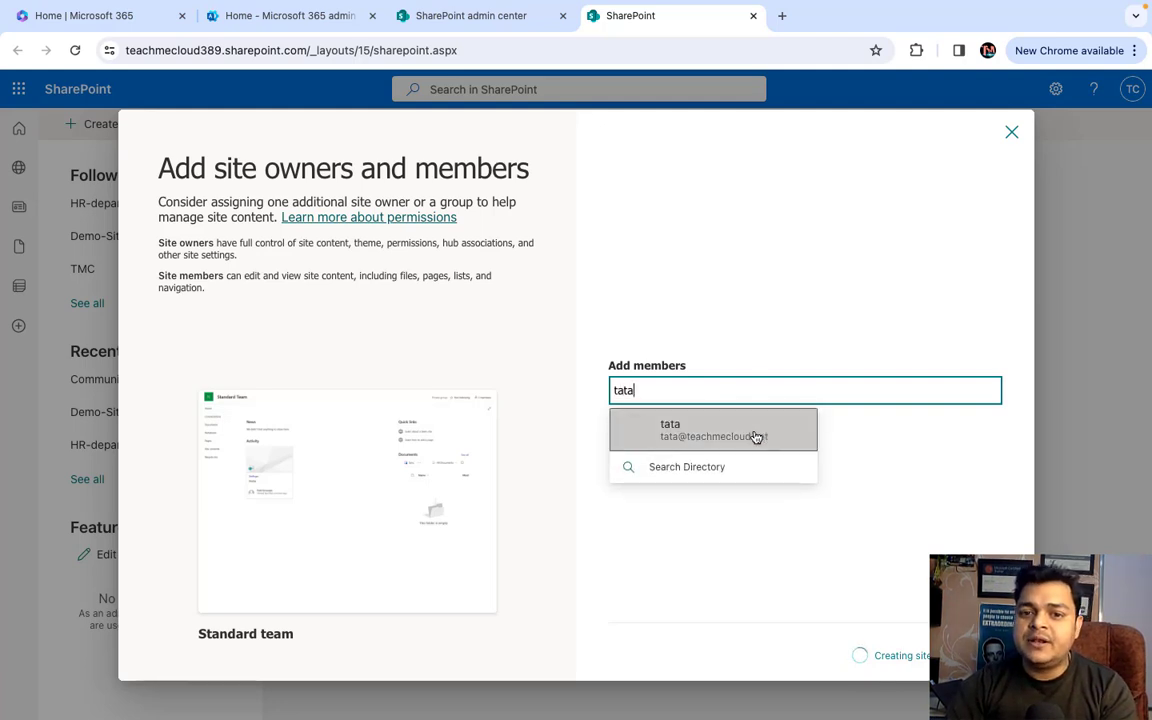
pyautogui.click(756, 436)
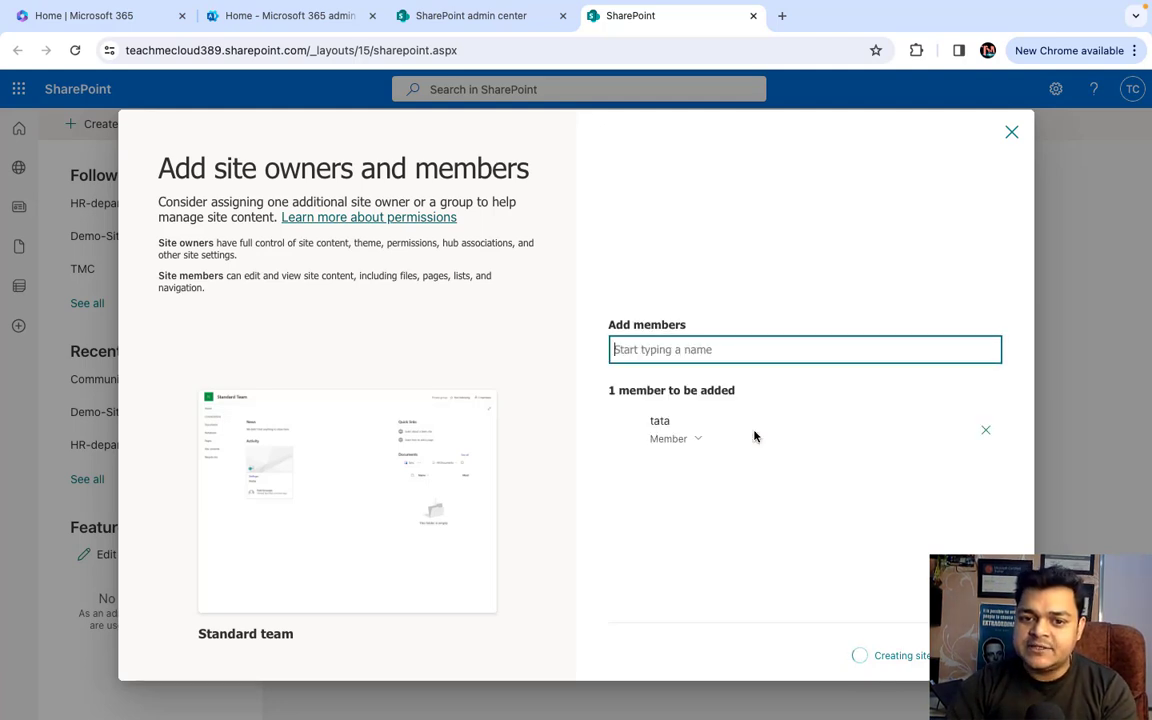
pyautogui.write('tel')
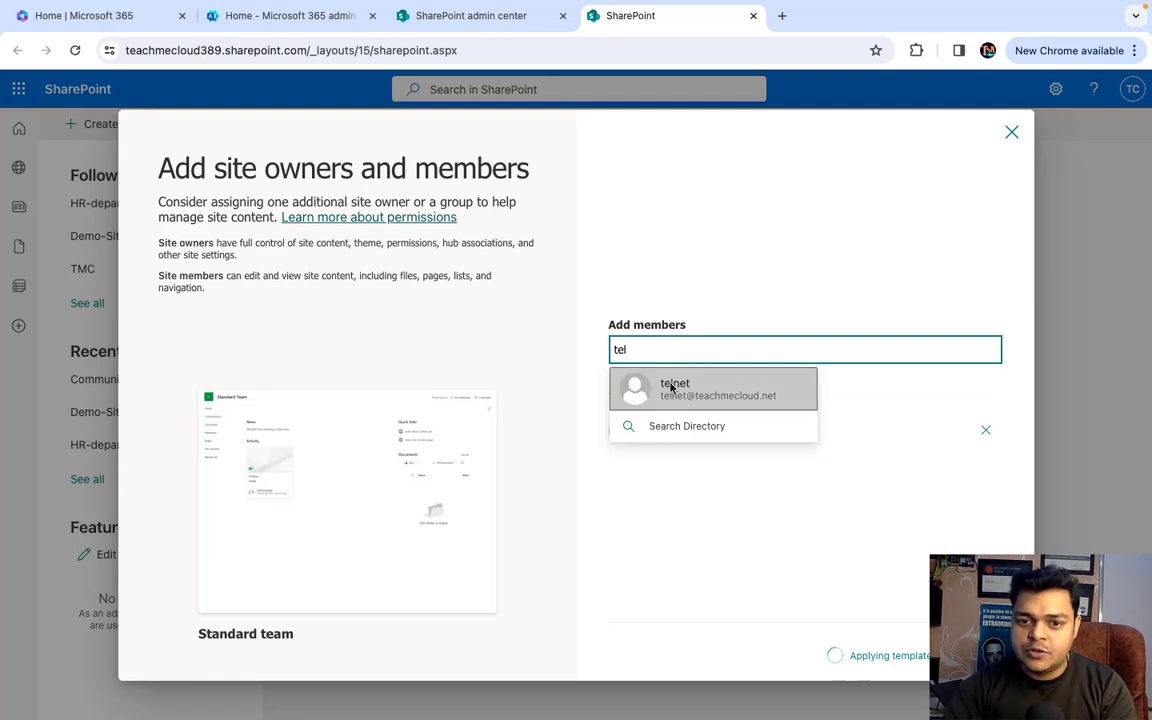
pyautogui.click(660, 388)
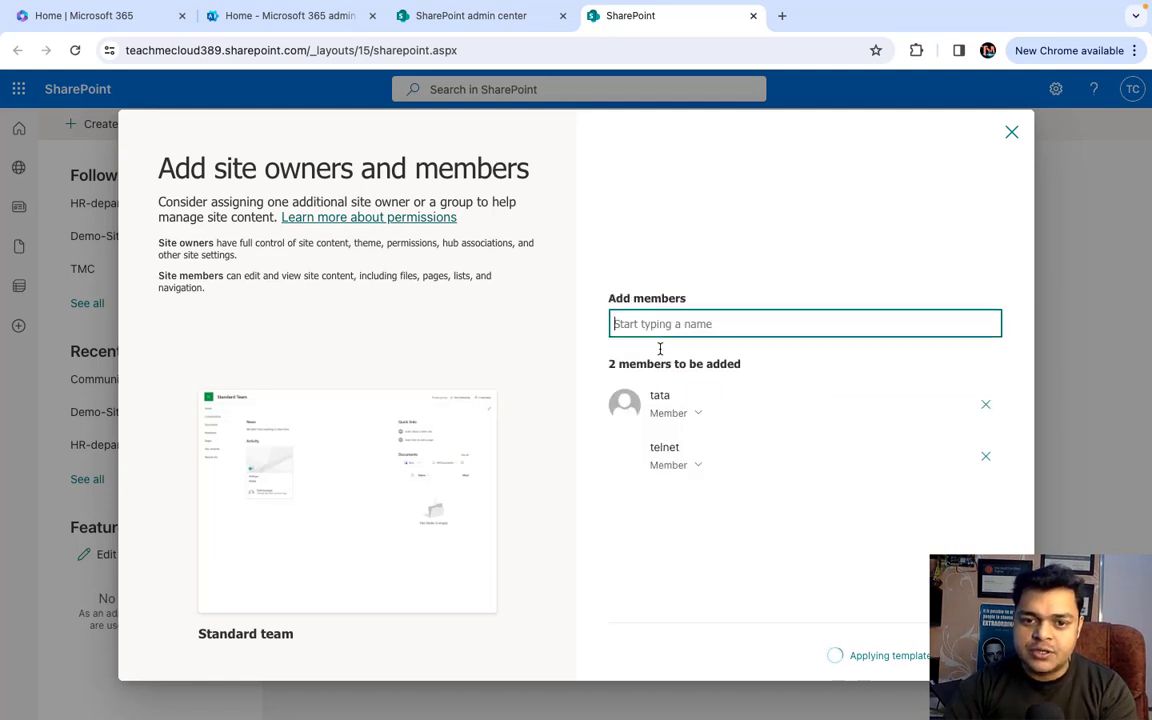
pyautogui.write('gcp')
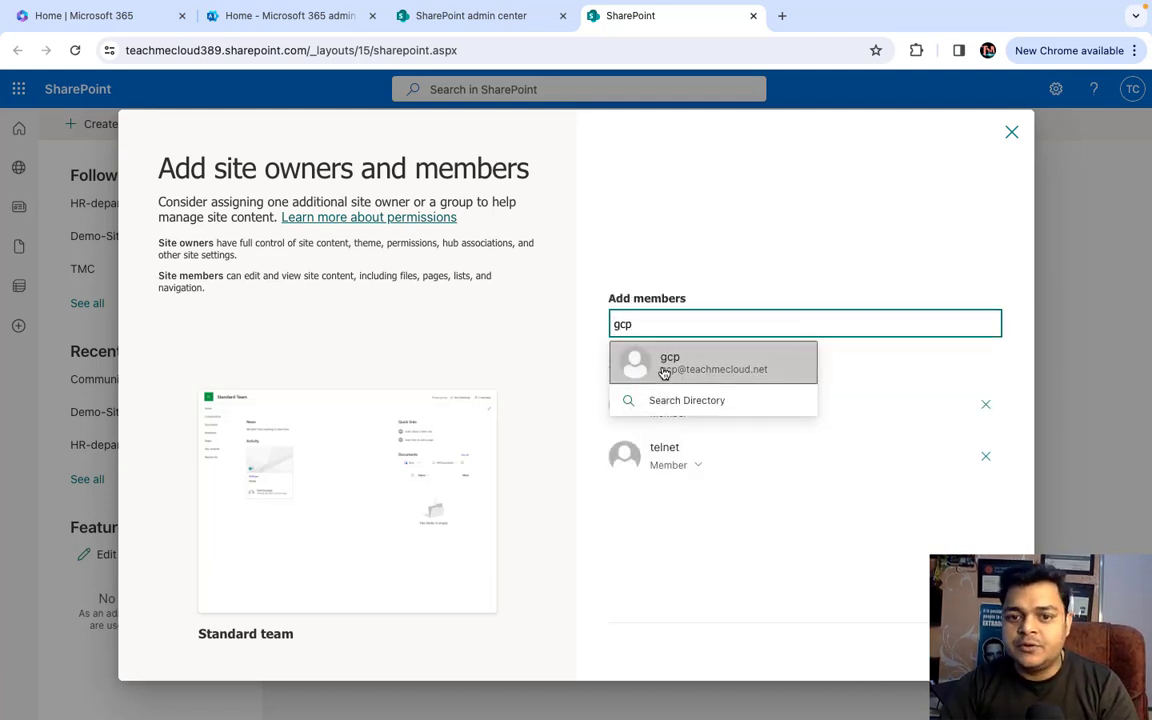
pyautogui.click(661, 370)
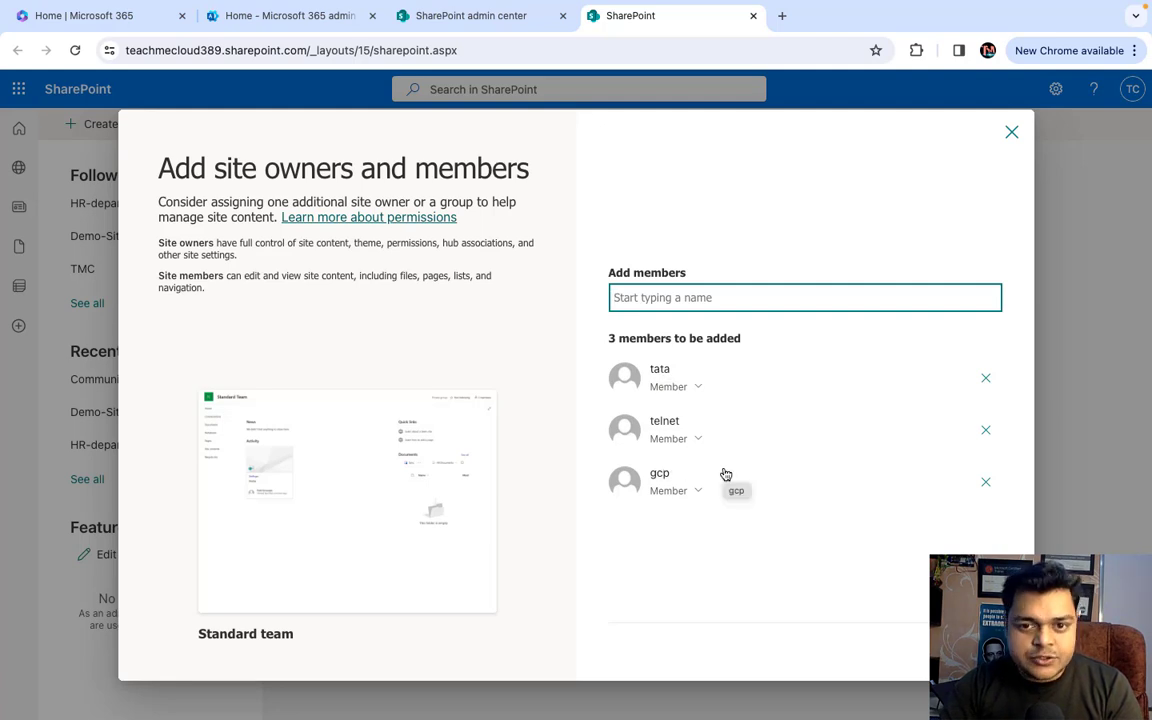
pyautogui.moveTo(783, 479)
pyautogui.click(783, 384)
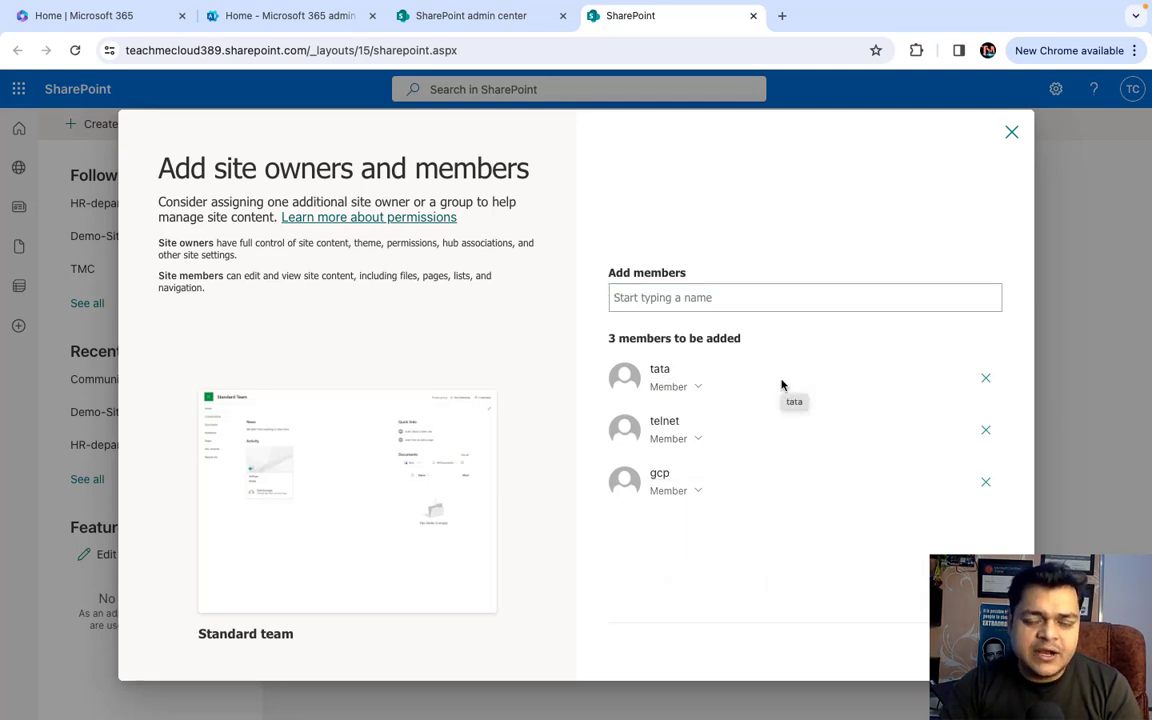
# - Finish adding the three members, then go to the site's empty Documents library
pyautogui.click(968, 656)
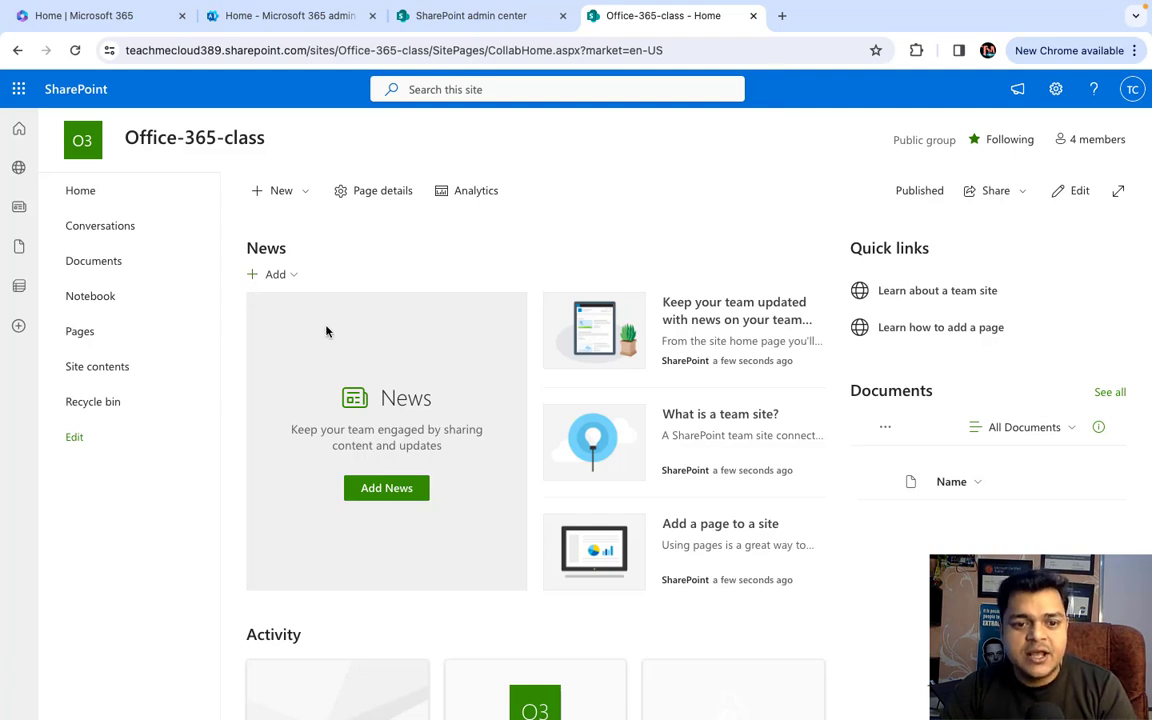
pyautogui.click(98, 263)
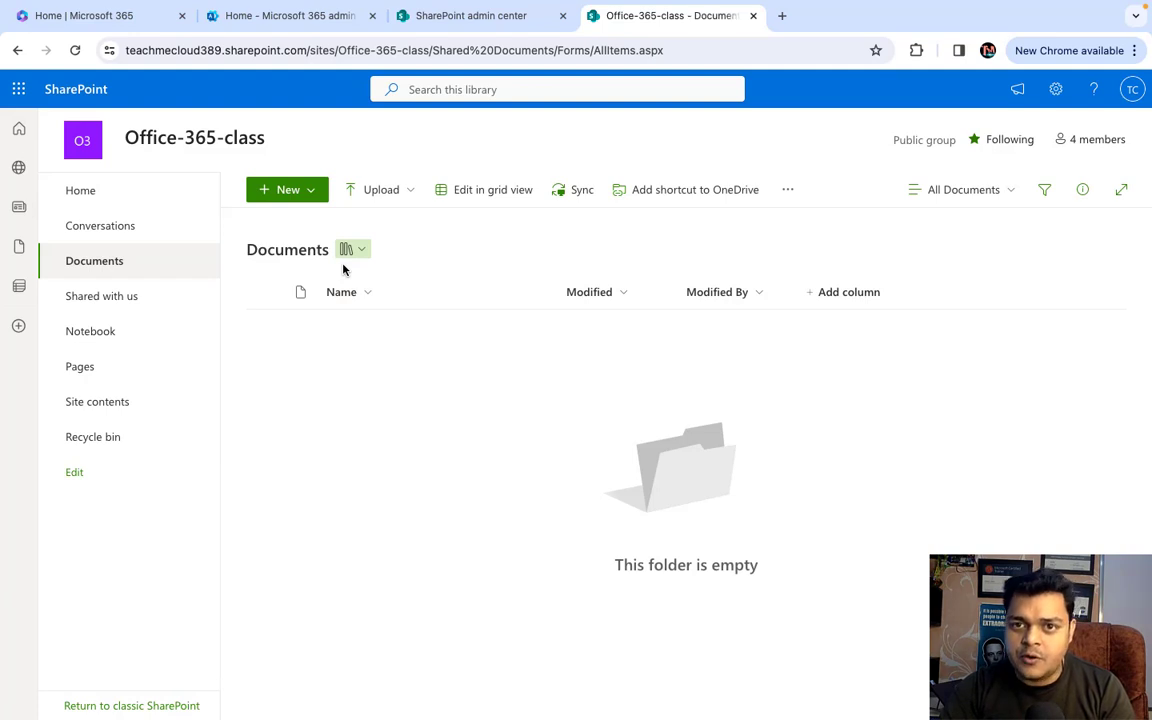
pyautogui.click(293, 196)
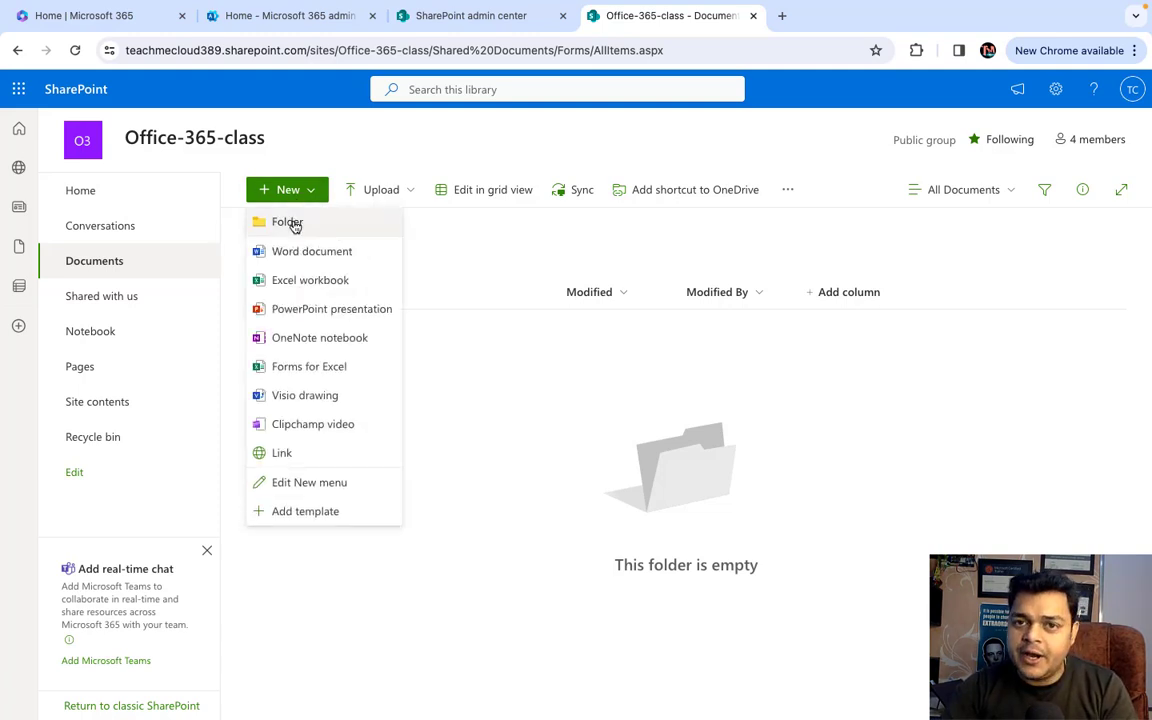
# - Create a Training Dashboard folder in Documents and open it
pyautogui.click(290, 223)
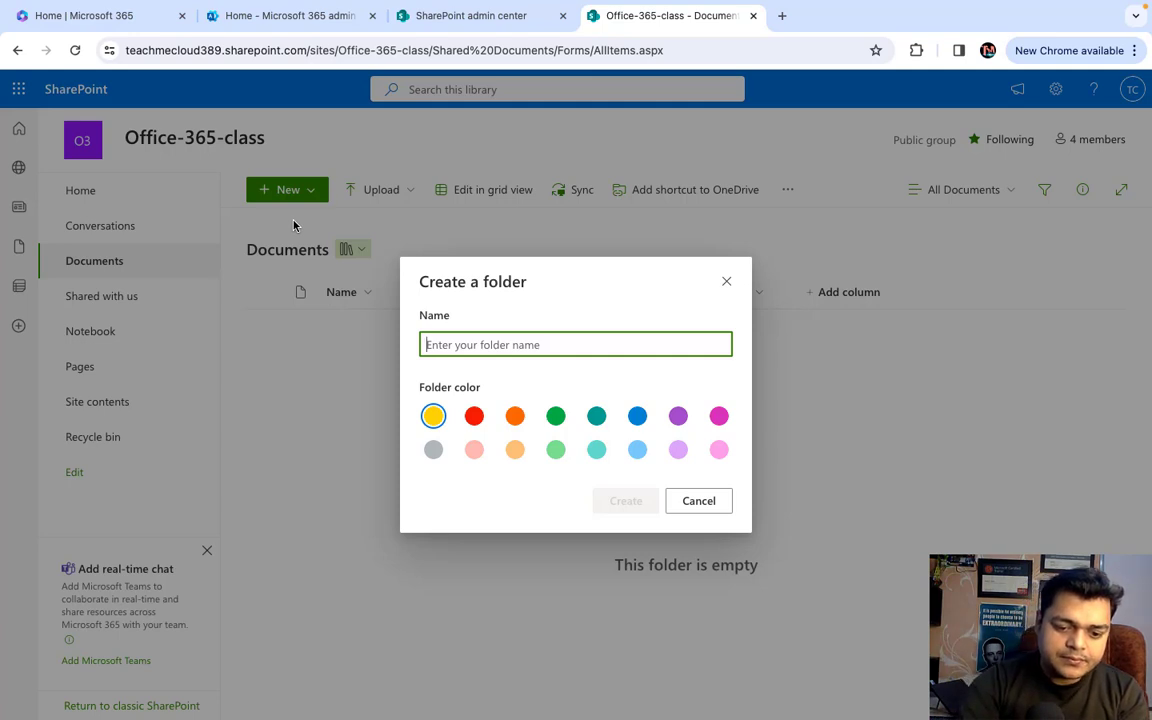
pyautogui.write('T')
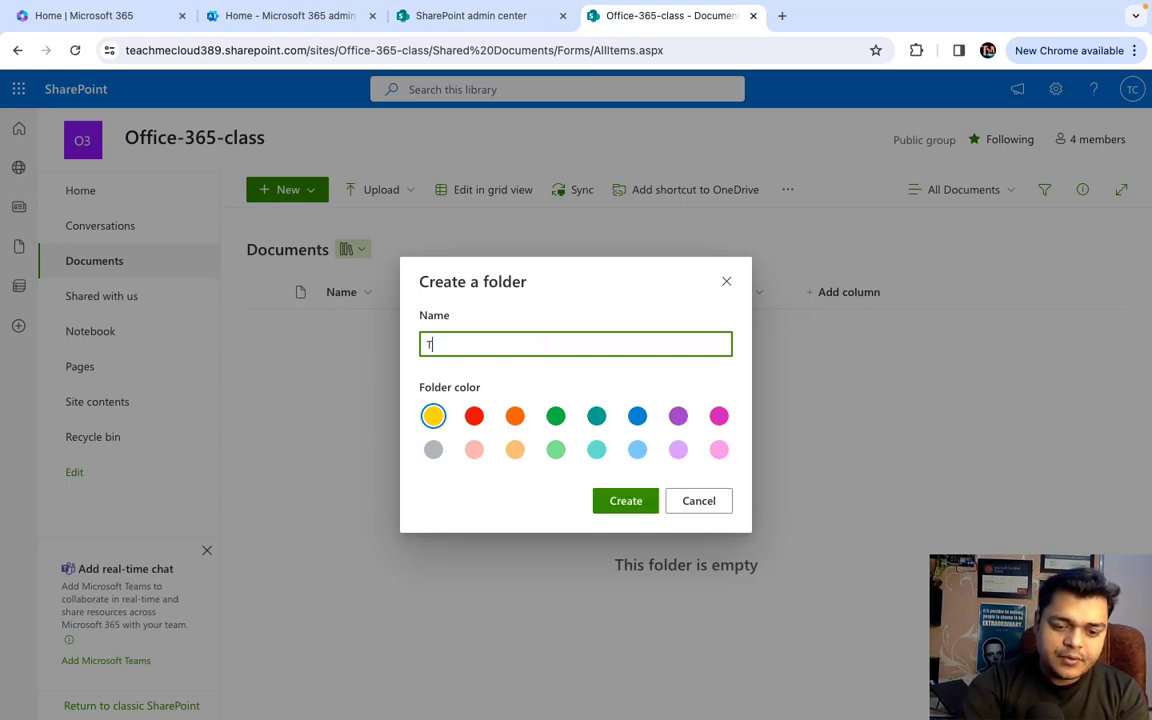
pyautogui.write('raining')
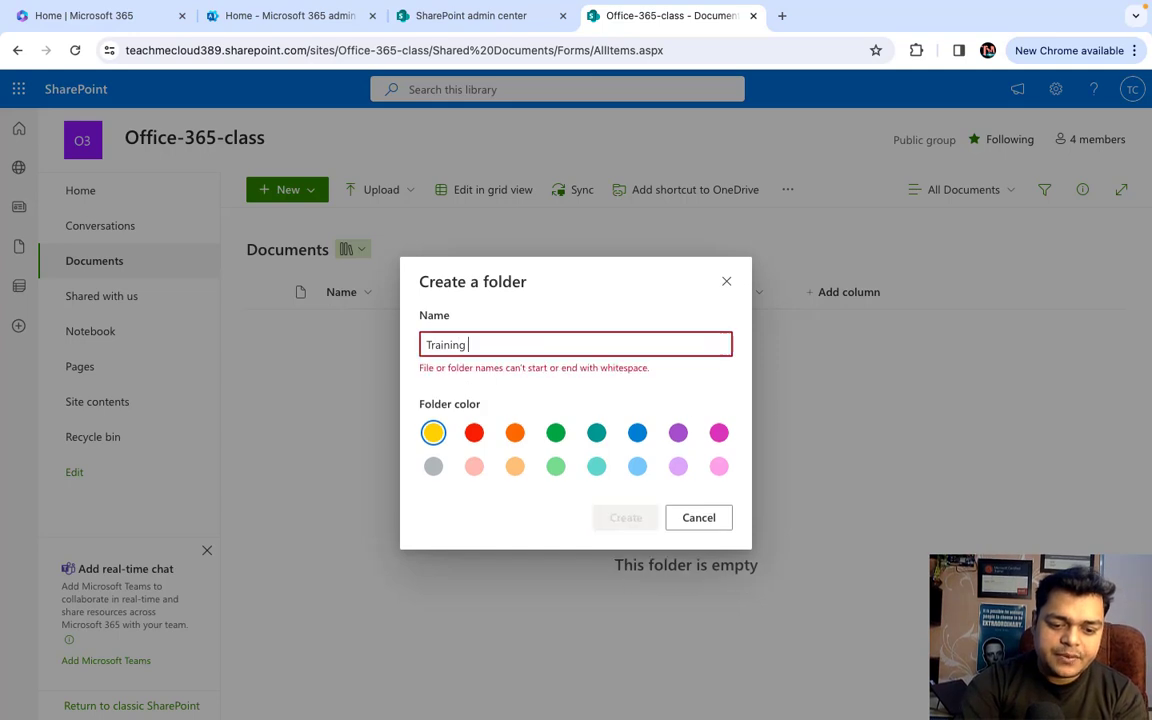
pyautogui.write(' Dashboard')
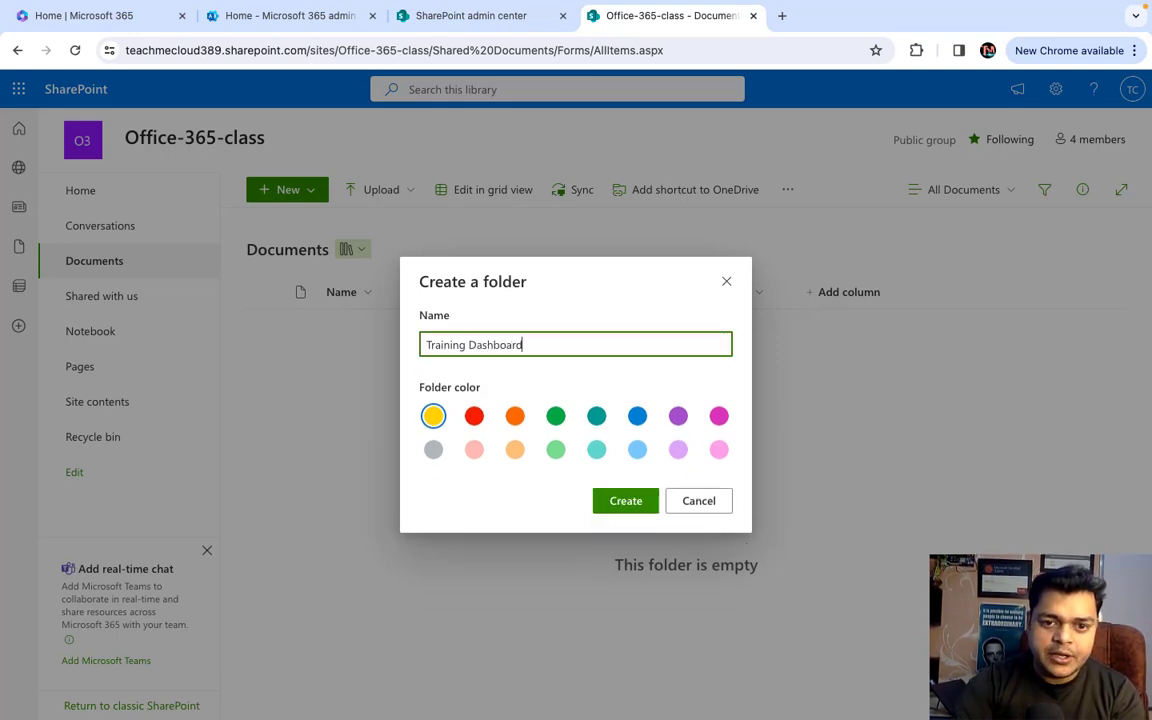
pyautogui.click(630, 500)
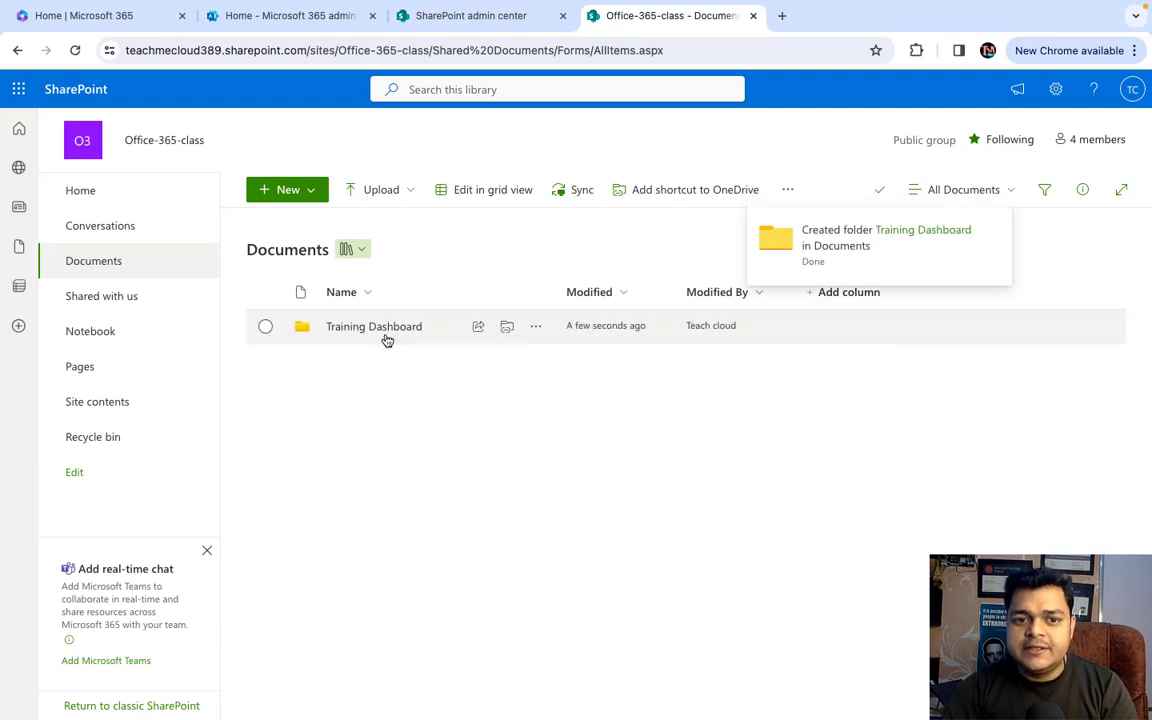
pyautogui.click(385, 330)
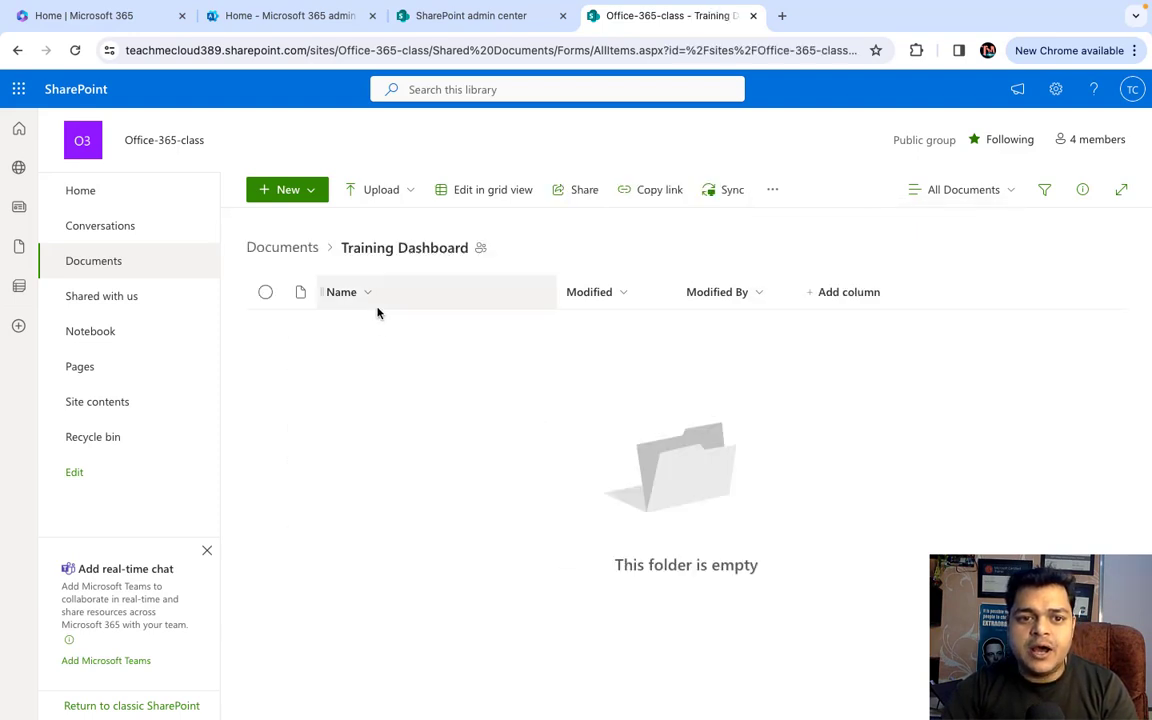
pyautogui.click(303, 190)
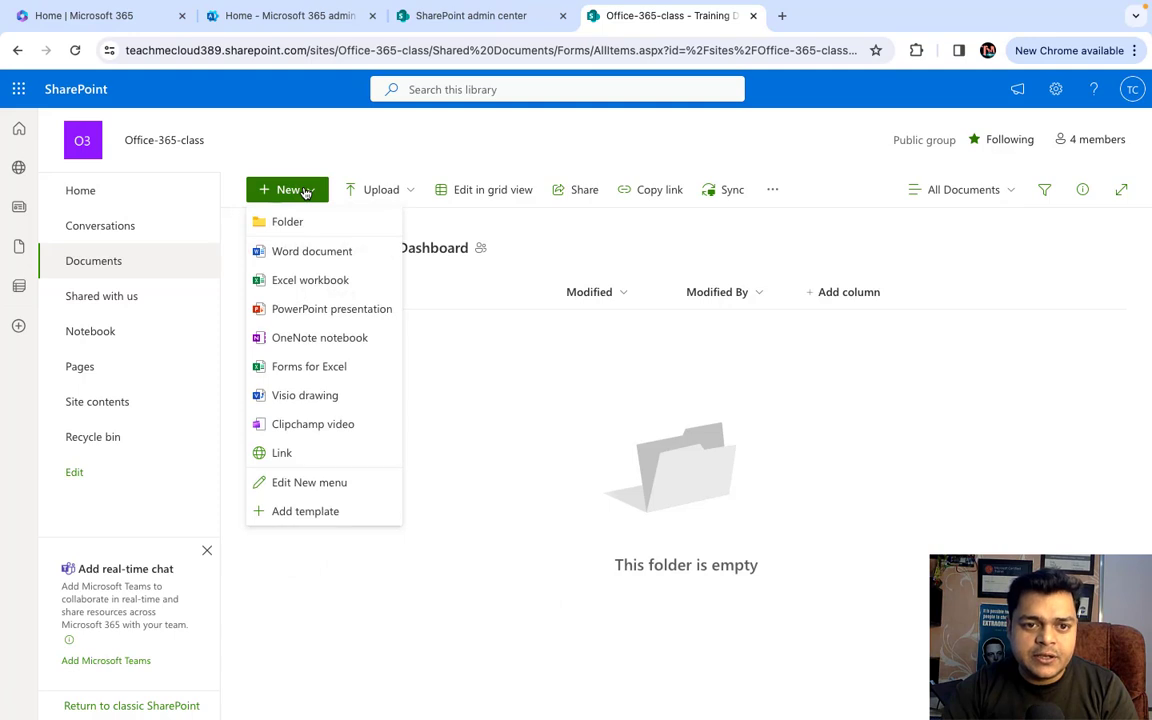
# - Create a new Excel workbook, merge and centre A1:D1, and enter the title Training Tracker
pyautogui.click(301, 283)
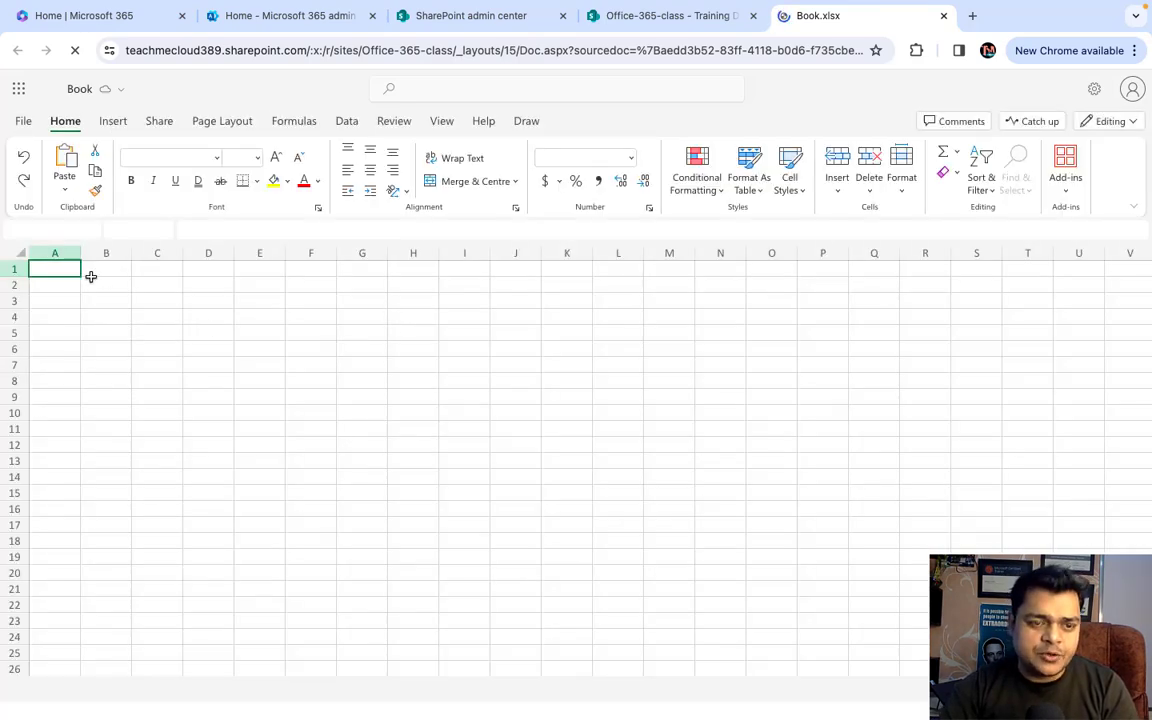
pyautogui.click(78, 280)
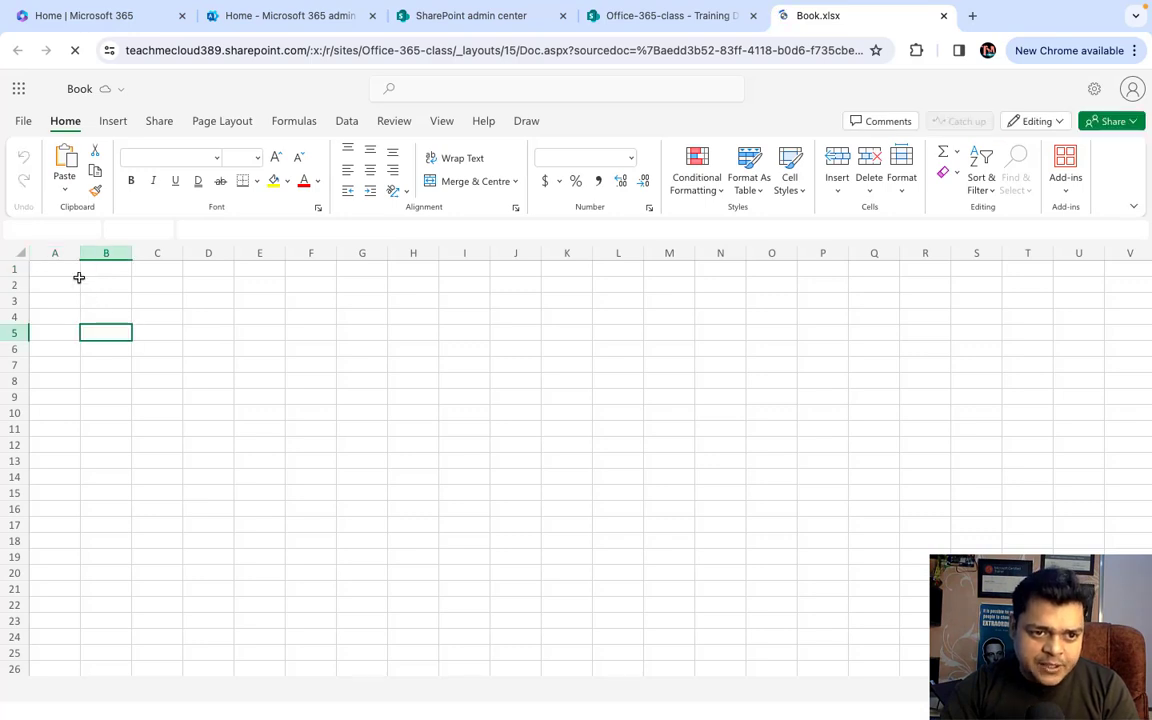
pyautogui.click(75, 268)
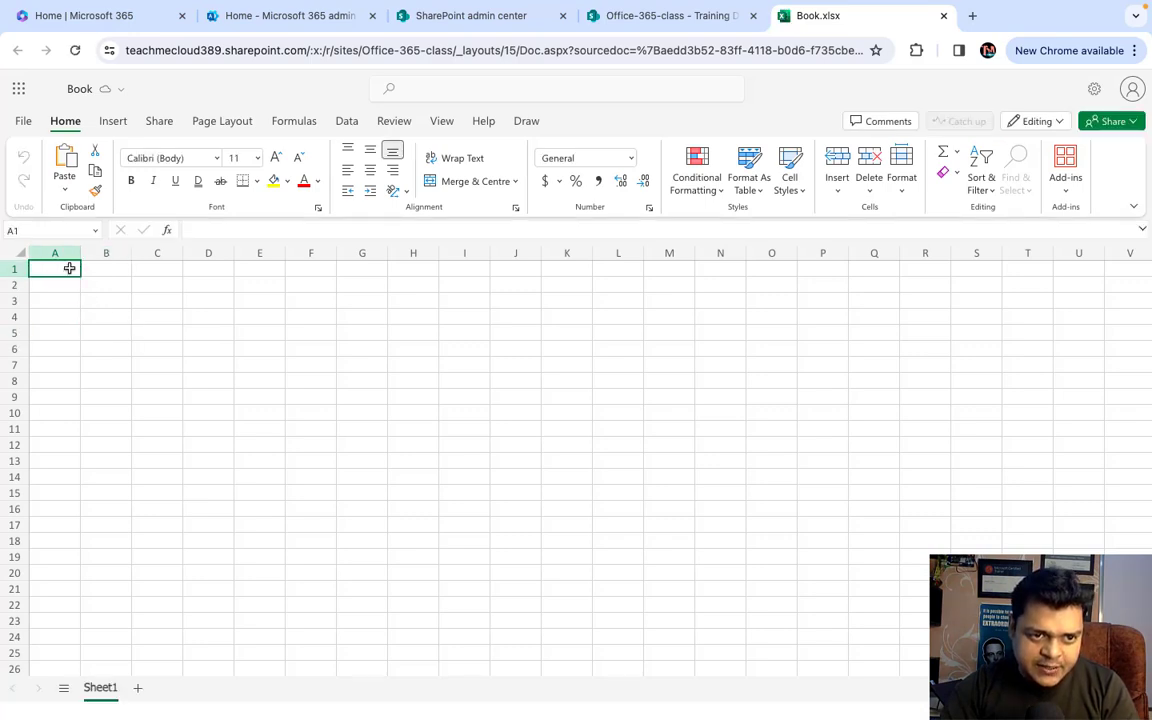
pyautogui.click(136, 288)
pyautogui.moveTo(78, 268); pyautogui.dragTo(224, 275)
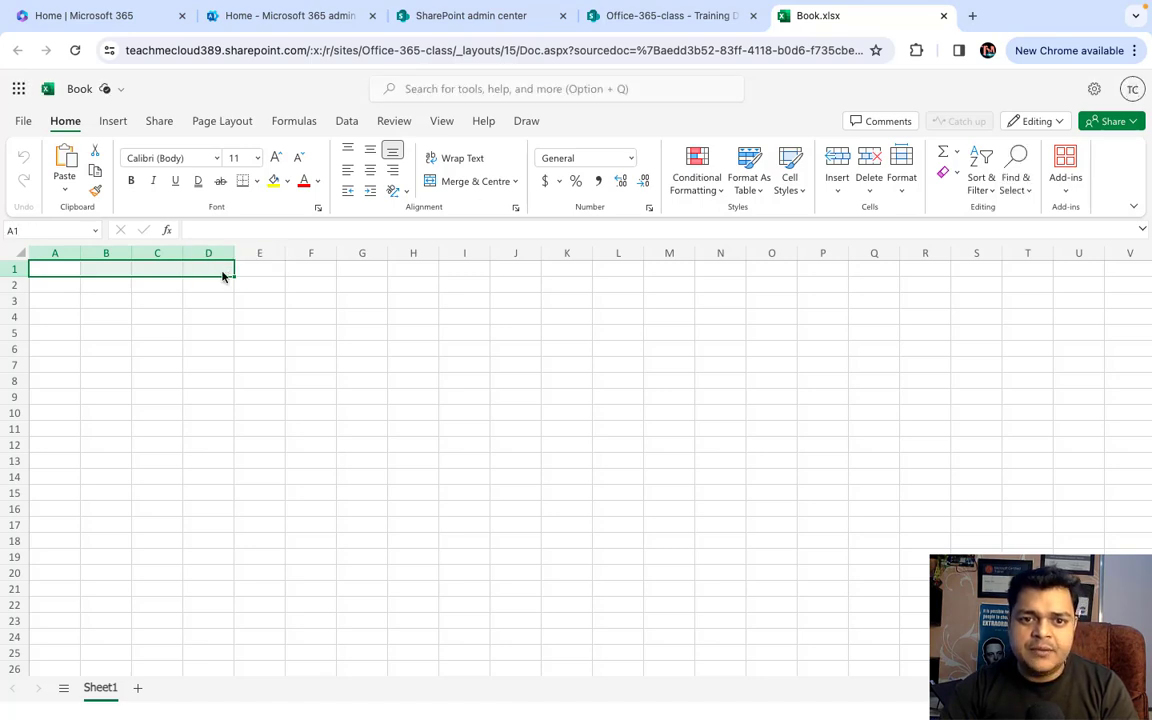
pyautogui.click(475, 181)
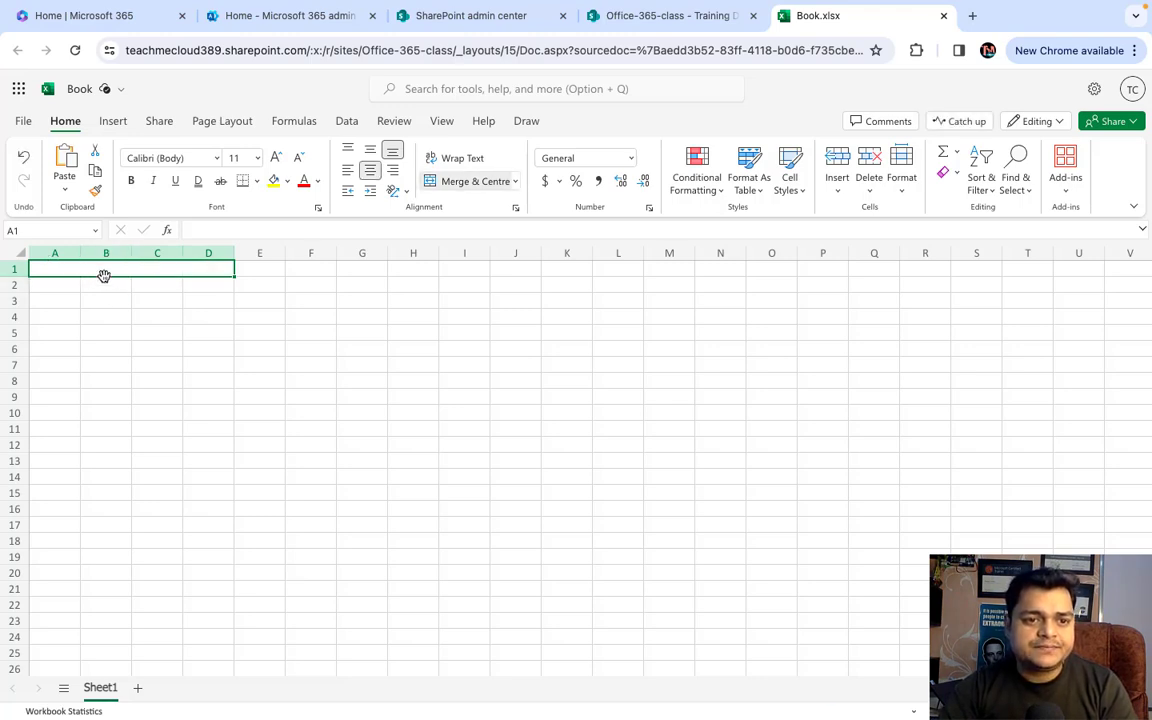
pyautogui.write('Training Tracker')
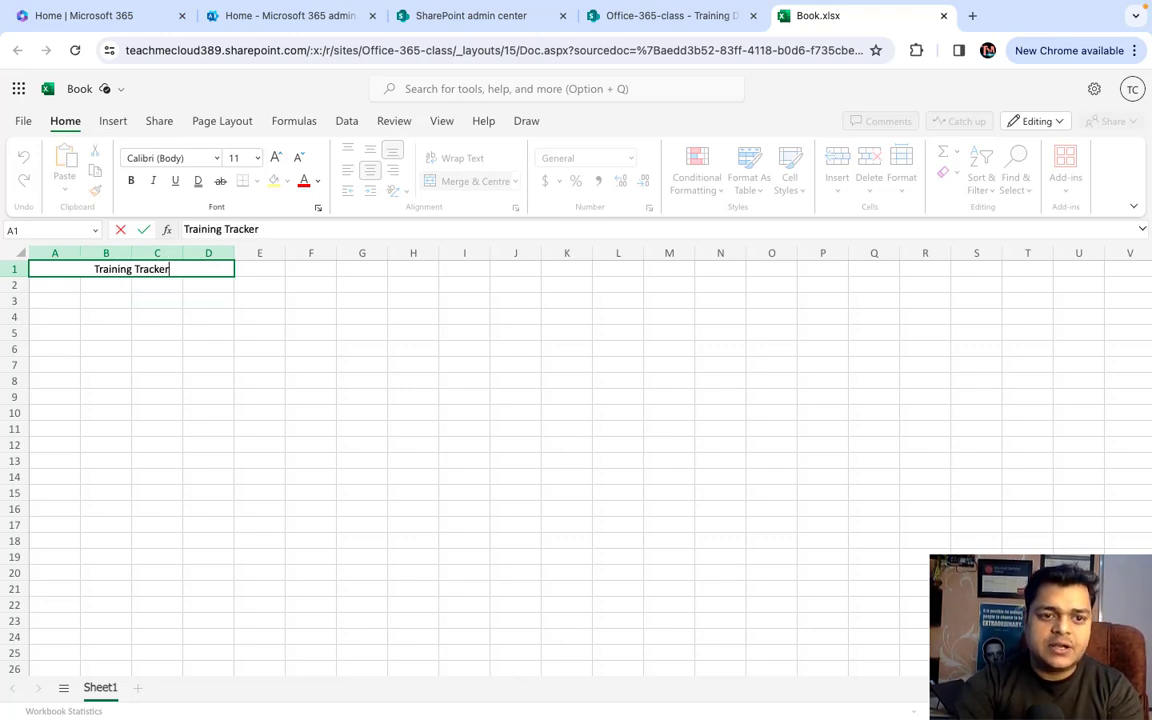
pyautogui.click(190, 396)
# - Widen columns A–D and apply All Borders to A1:D14
pyautogui.moveTo(83, 253); pyautogui.dragTo(378, 255)
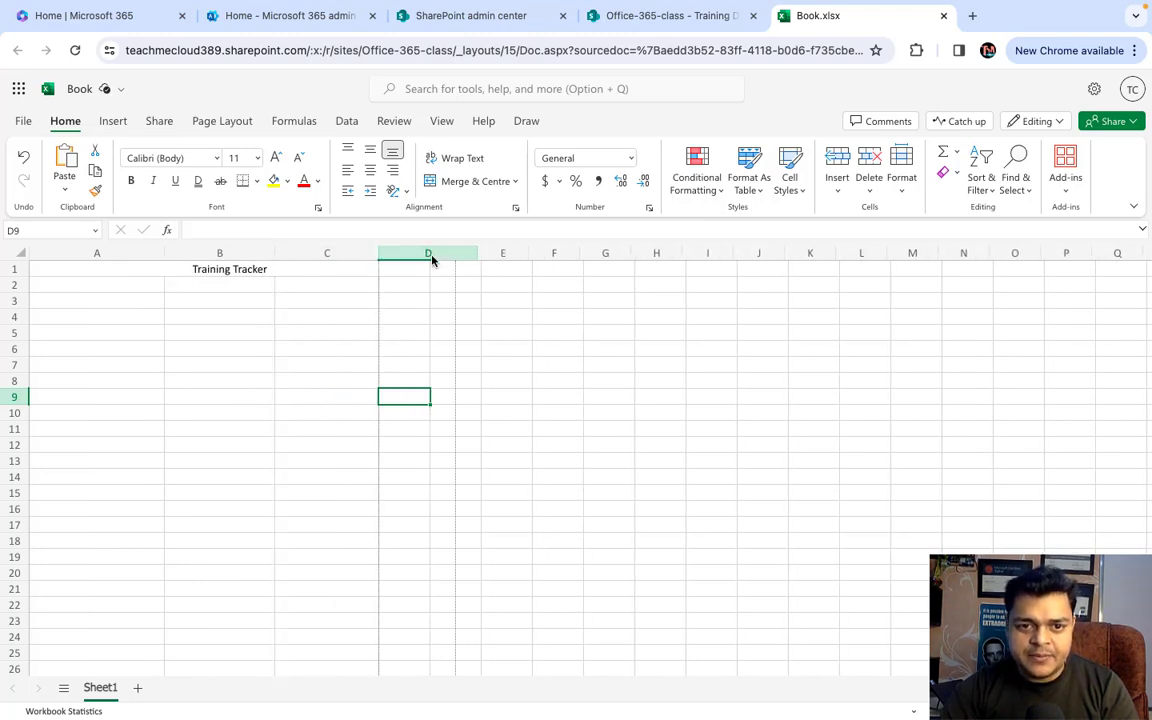
pyautogui.moveTo(141, 273); pyautogui.dragTo(243, 469)
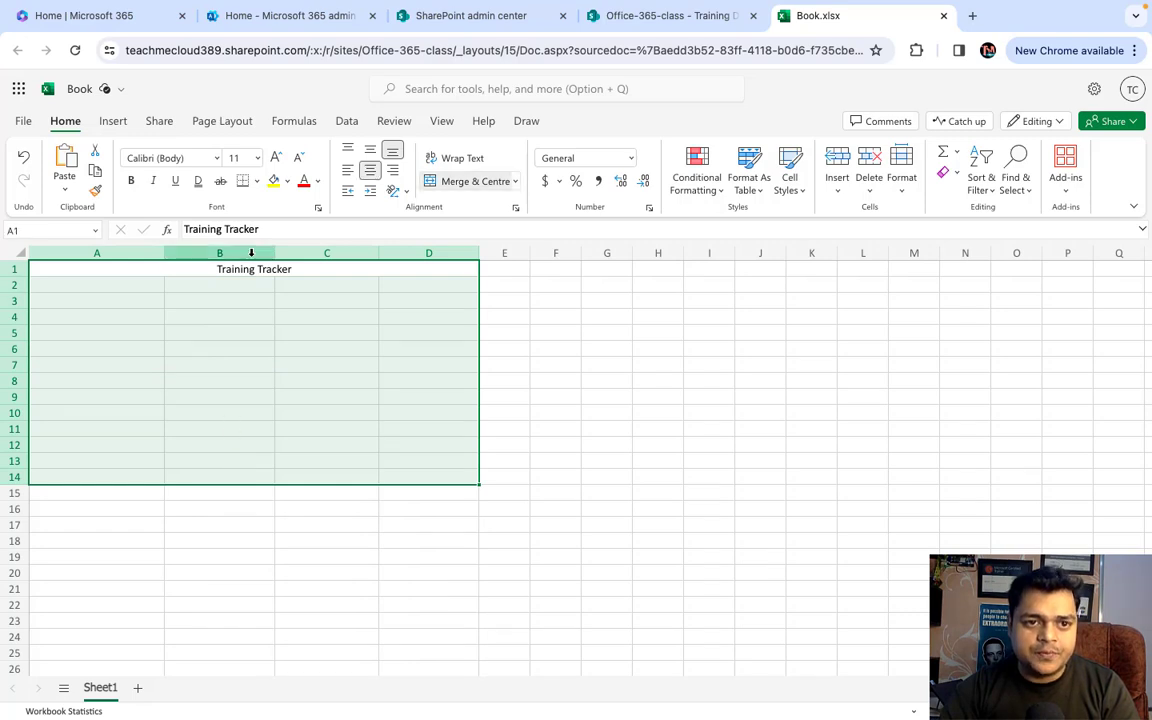
pyautogui.click(258, 182)
pyautogui.click(249, 248)
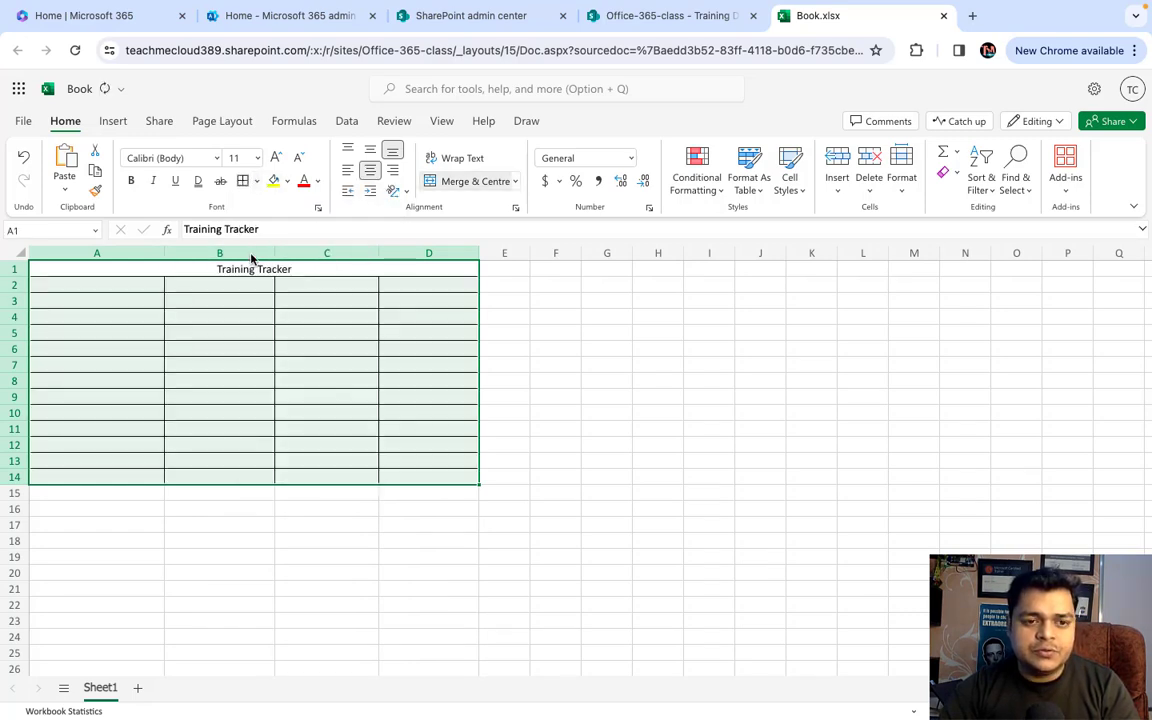
pyautogui.click(537, 365)
# - Increase the font size of the Training Tracker title by two steps
pyautogui.click(303, 267)
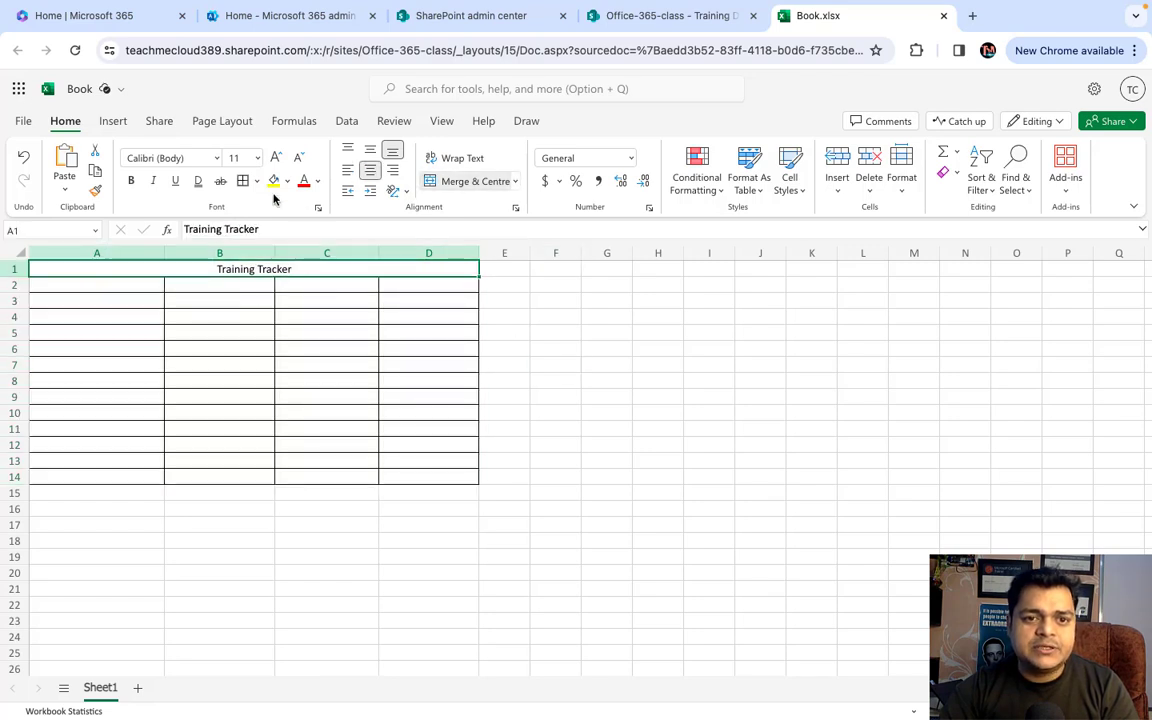
pyautogui.click(276, 158)
pyautogui.click(211, 377)
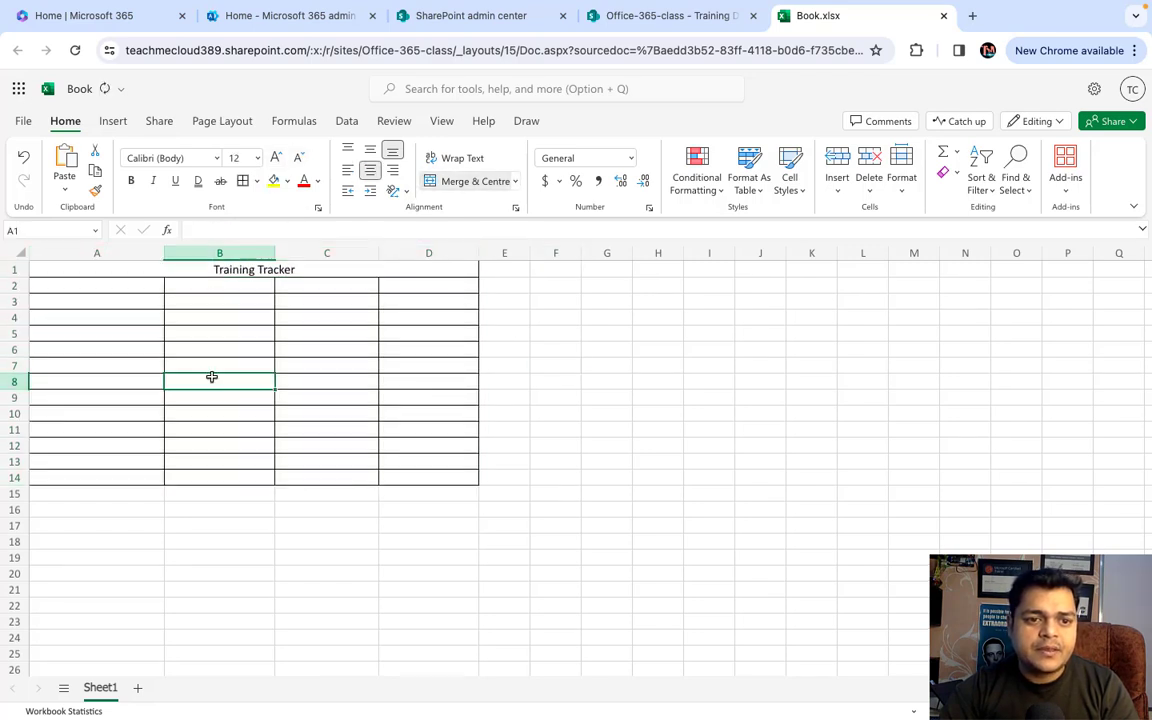
# - Enter the headers Name, Class, Time and Start Date in A2:D2
pyautogui.click(116, 289)
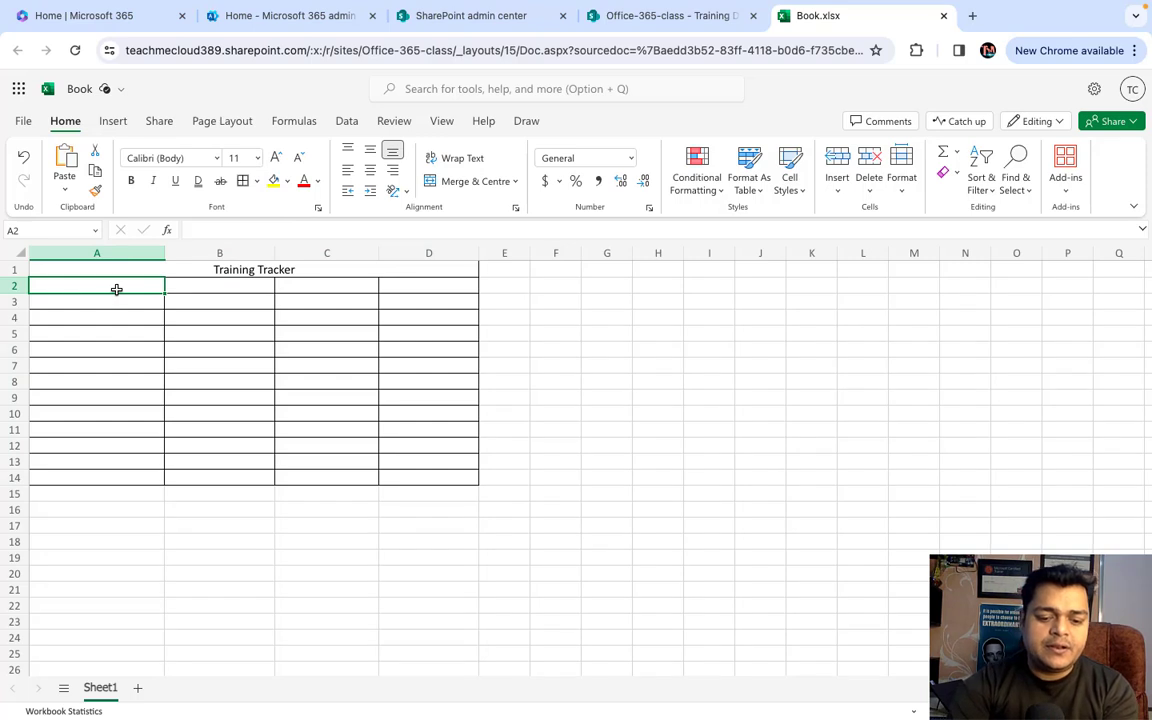
pyautogui.write('Name')
pyautogui.click(235, 287)
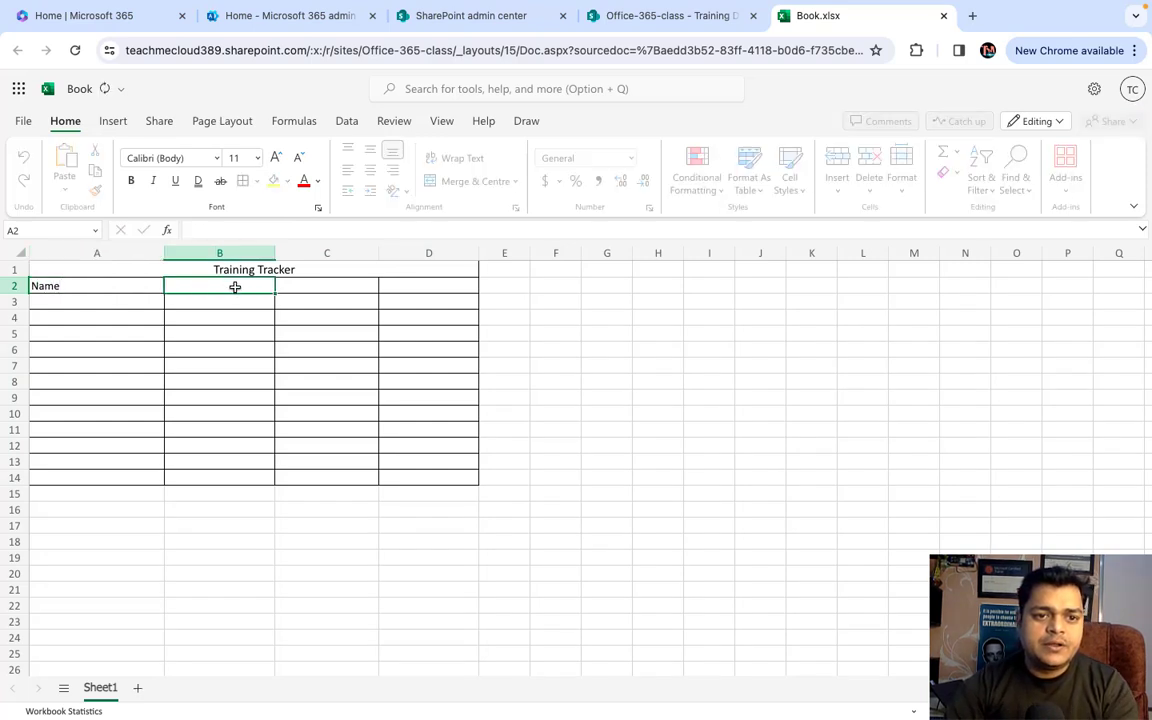
pyautogui.write('Class')
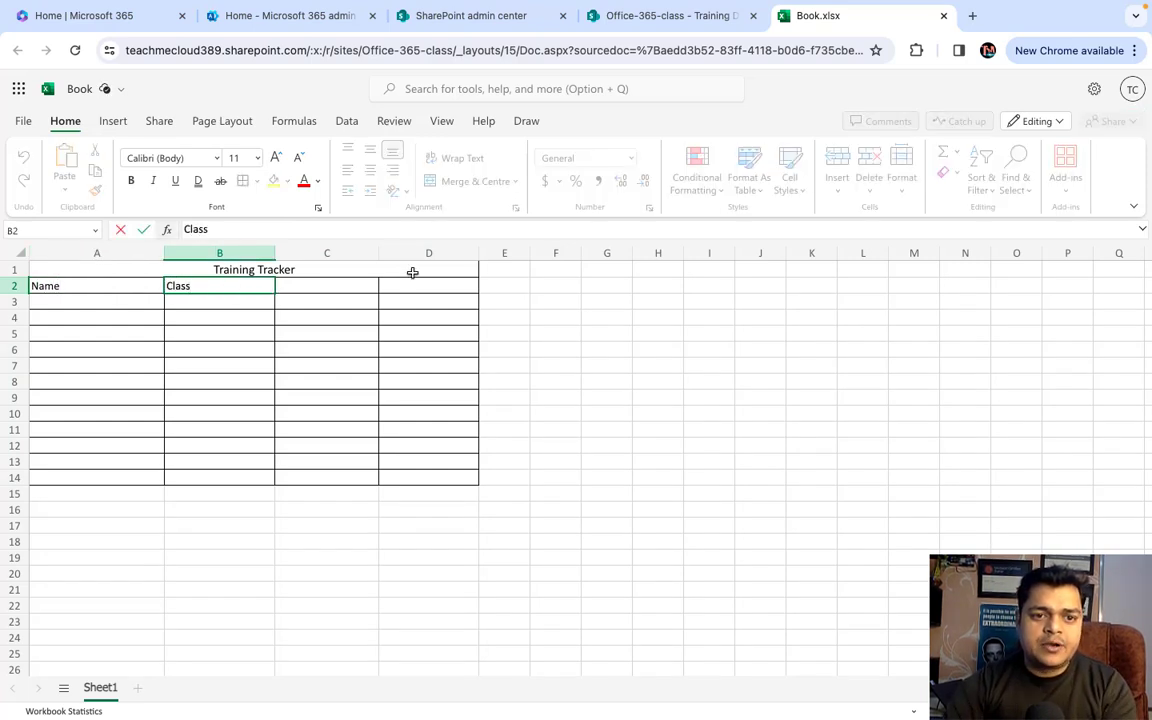
pyautogui.click(347, 288)
pyautogui.write('Time')
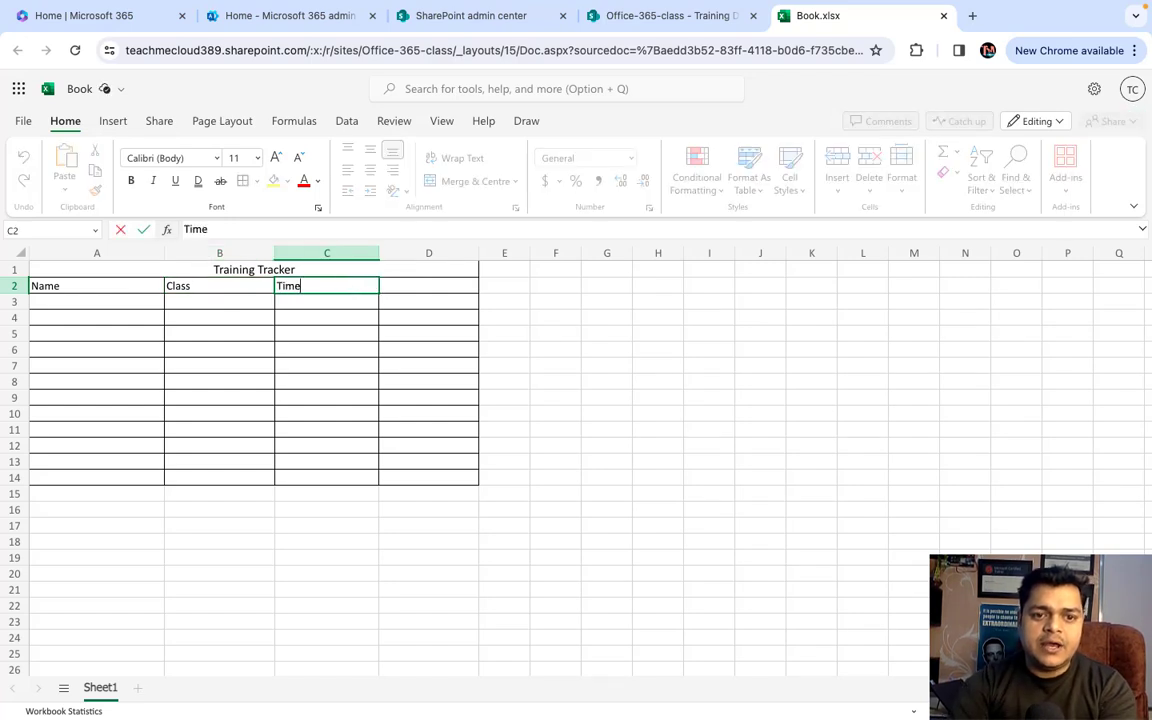
pyautogui.click(452, 289)
pyautogui.write('Start Date')
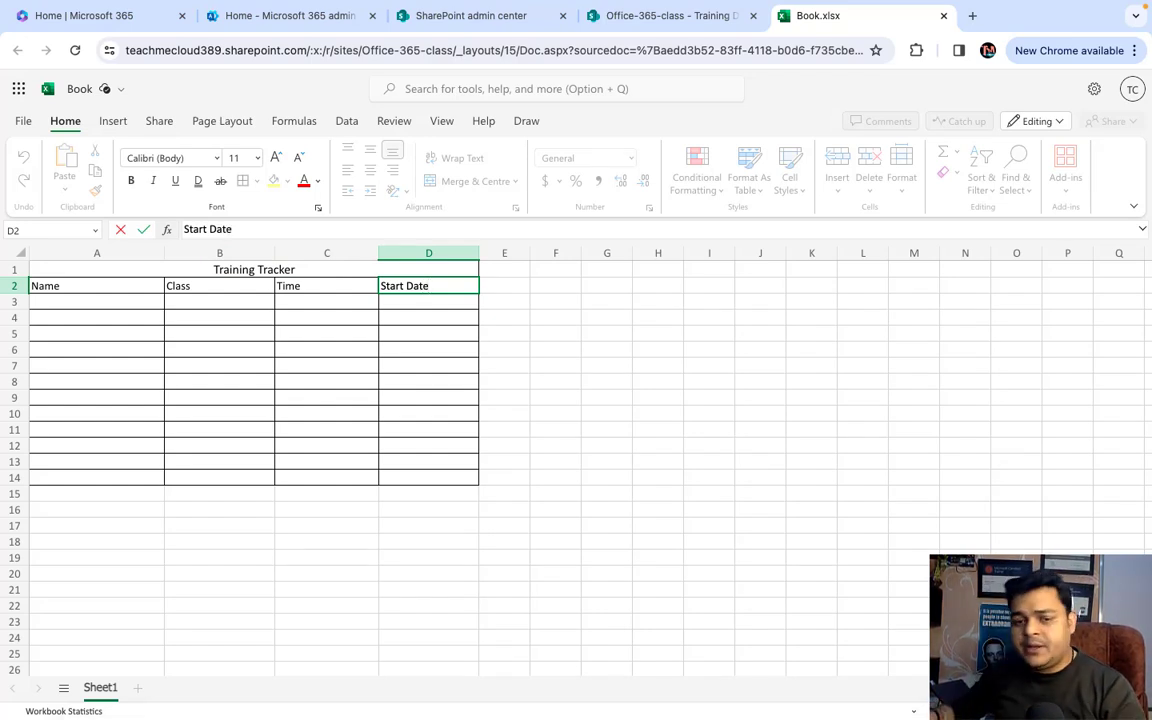
pyautogui.click(640, 381)
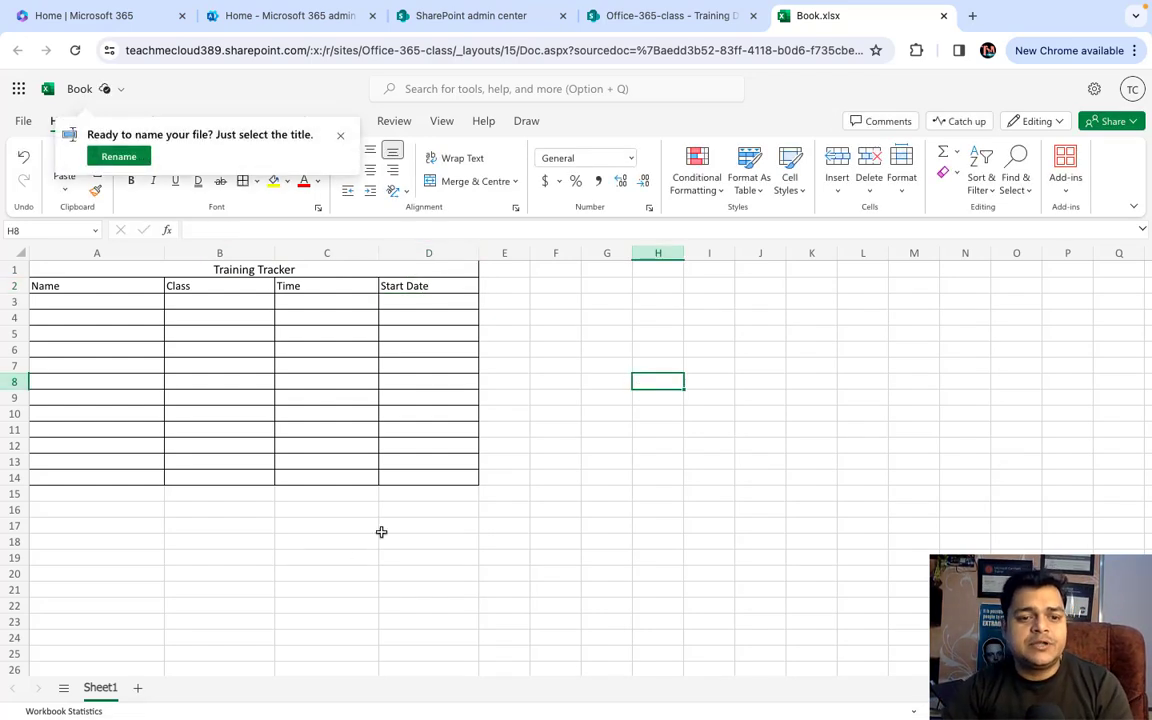
# - Dismiss the file-name prompt, rename the Sheet1 worksheet to 'Tracker', and close the workbook
pyautogui.click(341, 139)
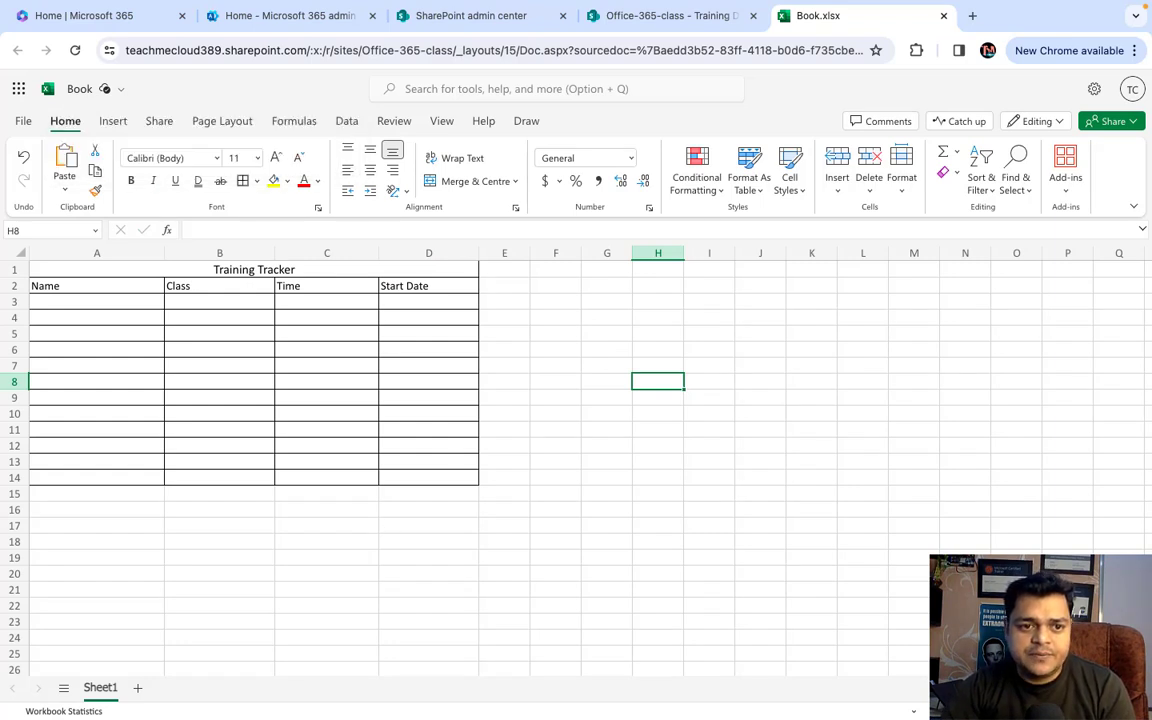
pyautogui.rightClick(100, 695)
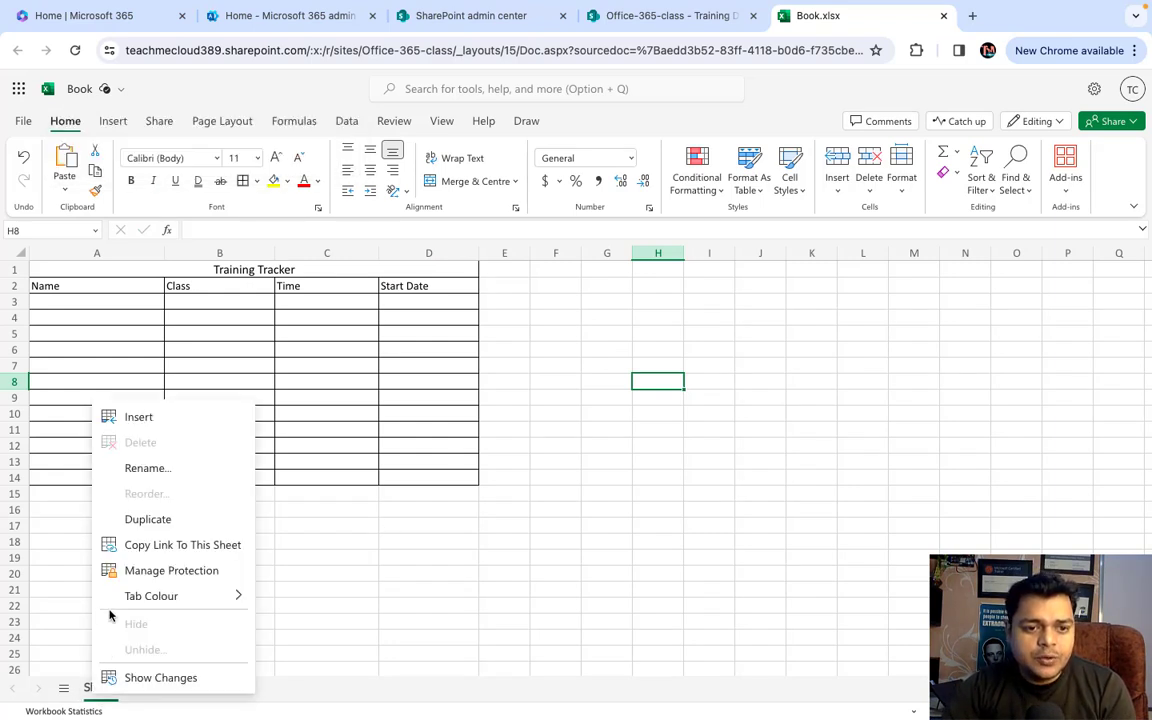
pyautogui.click(146, 474)
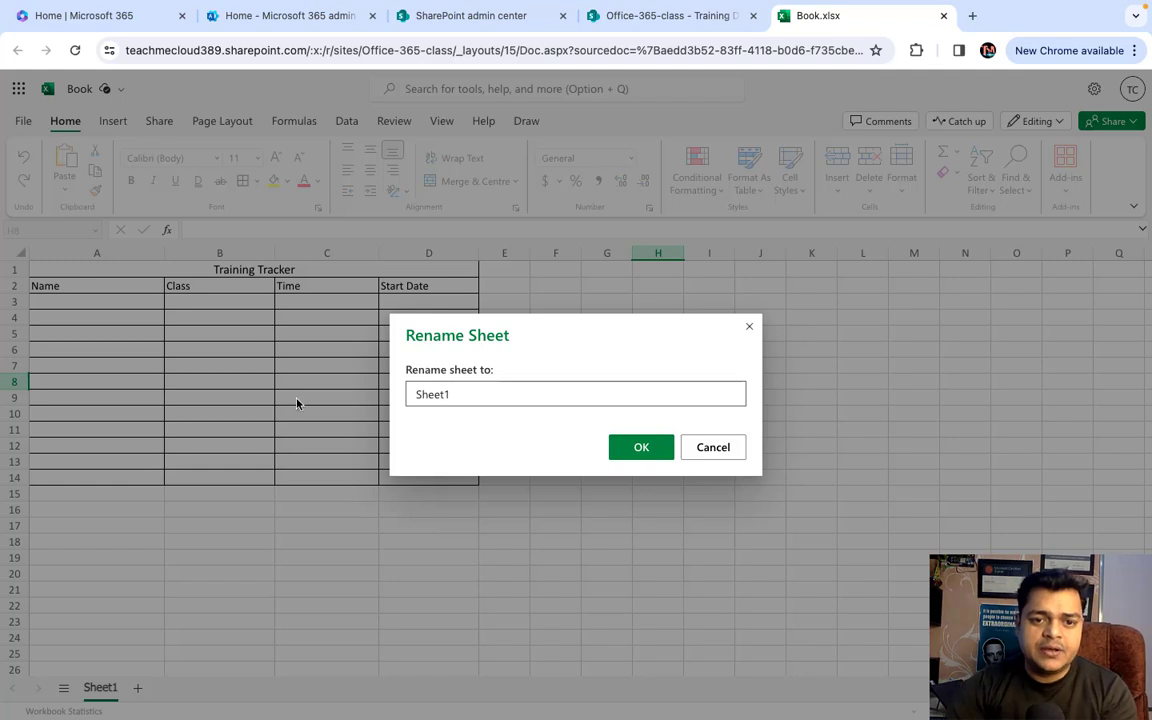
pyautogui.moveTo(449, 397); pyautogui.dragTo(327, 393)
pyautogui.write('Tracker')
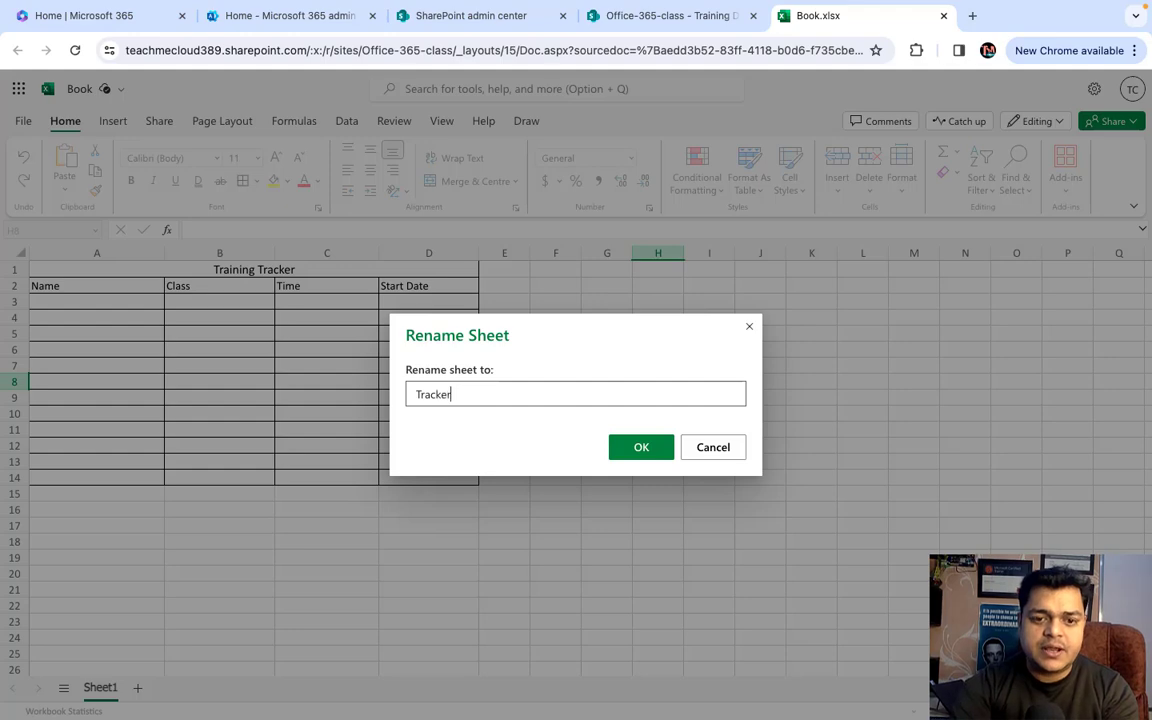
pyautogui.click(641, 447)
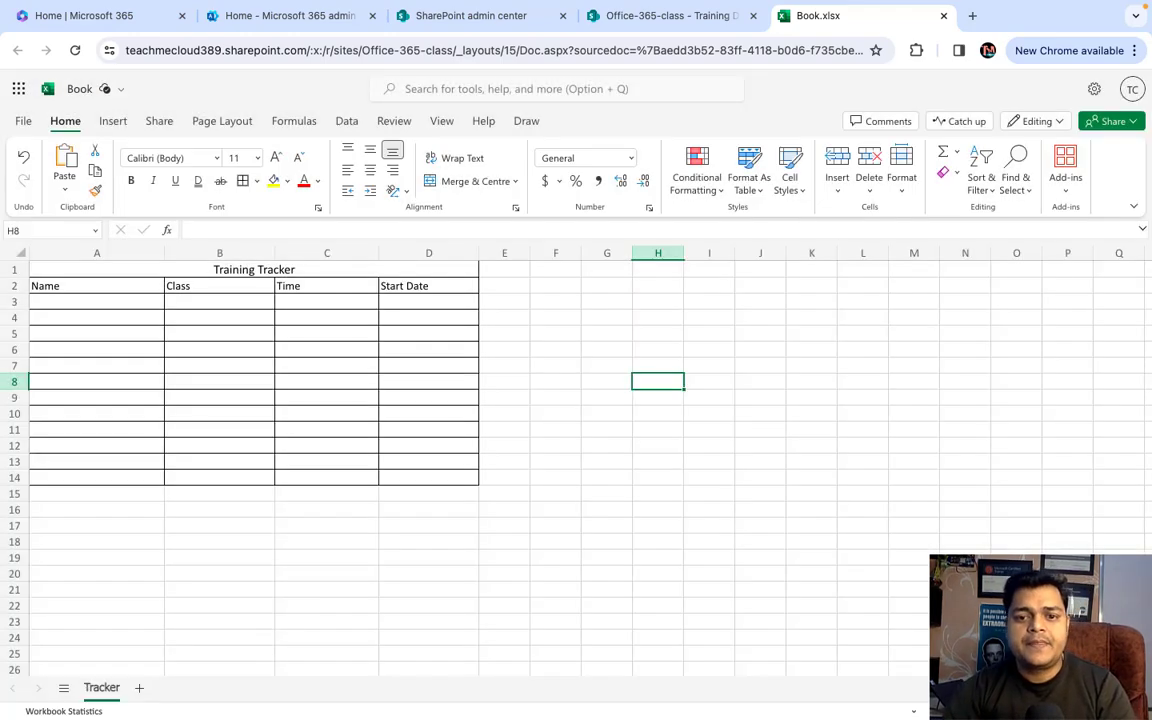
pyautogui.click(944, 17)
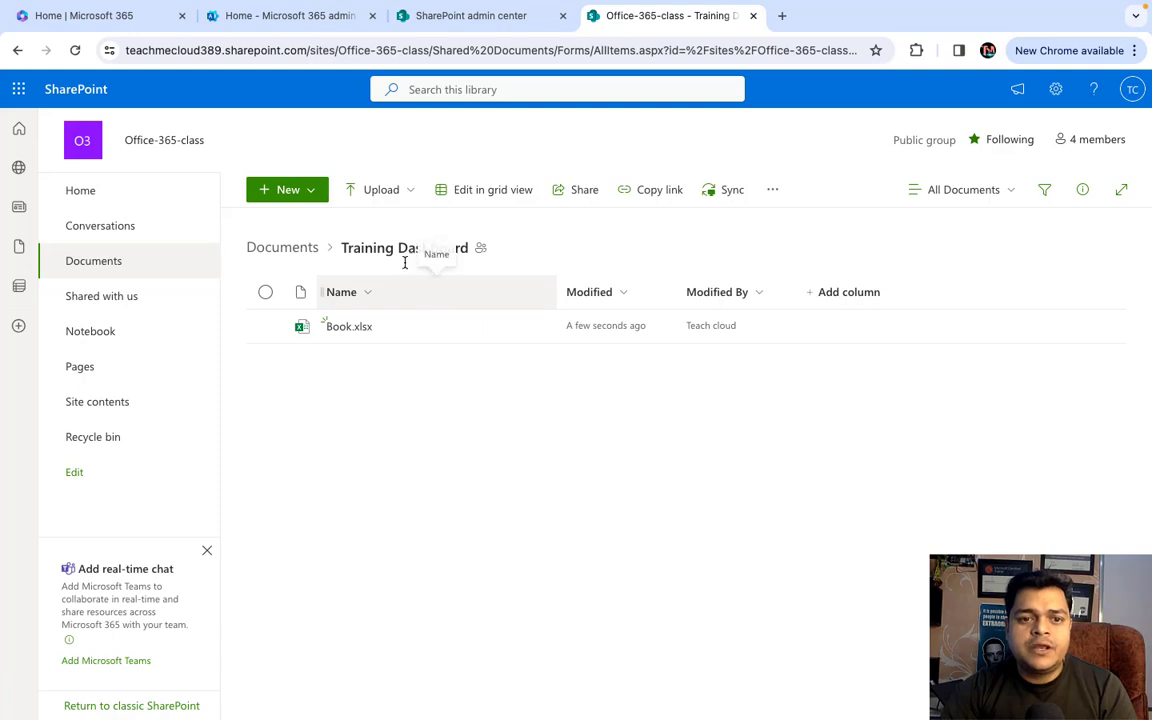
# - Return to the Documents library and open the Training Dashboard folder
pyautogui.rightClick(420, 413)
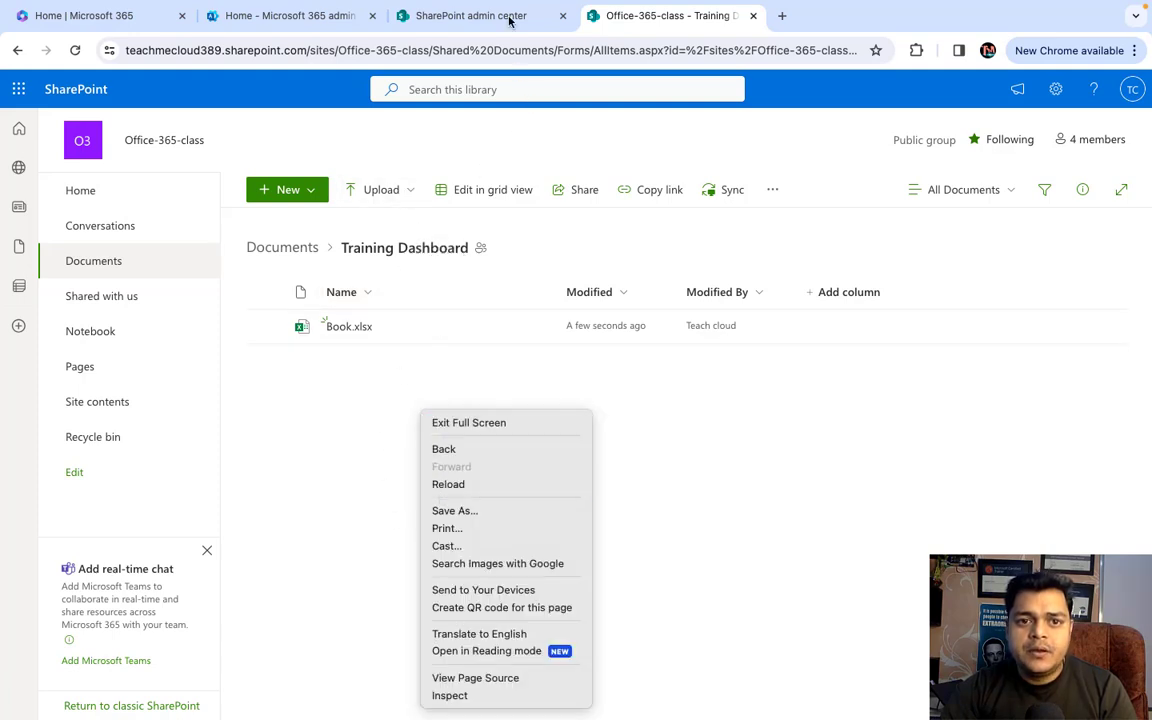
pyautogui.press('Escape')
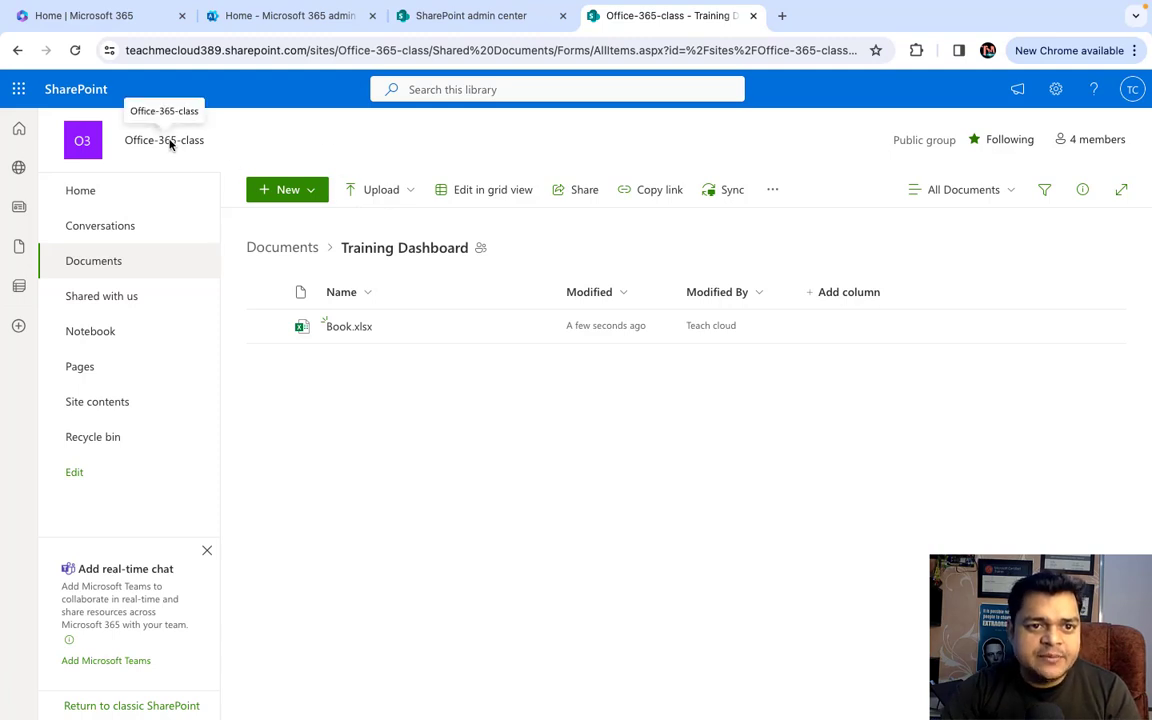
pyautogui.click(100, 268)
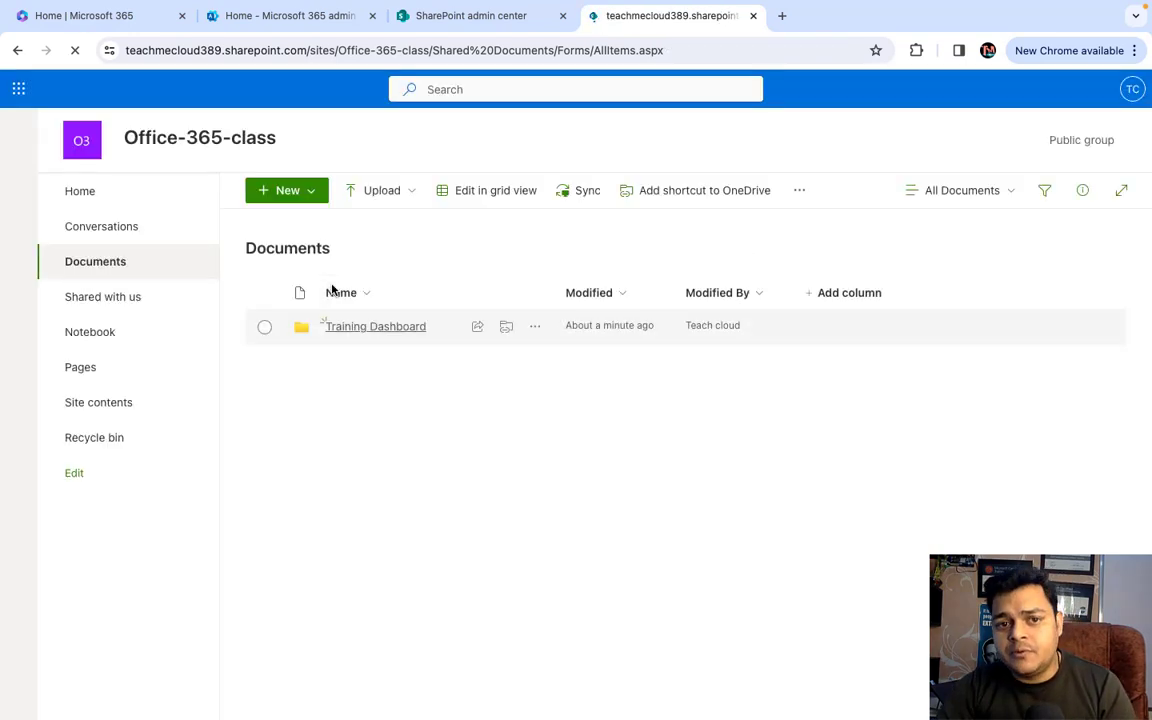
pyautogui.click(393, 331)
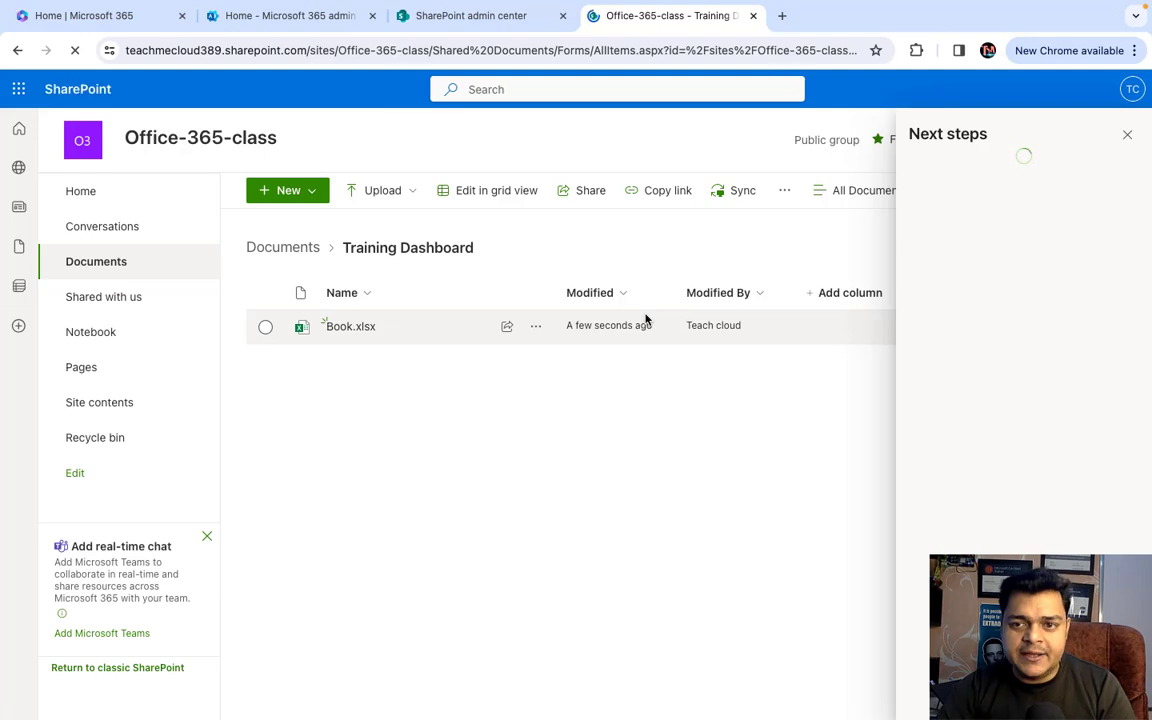
# - Close the Next steps panel, check Book.xlsx's actions menu, and open a new blank browser tab
pyautogui.click(1126, 135)
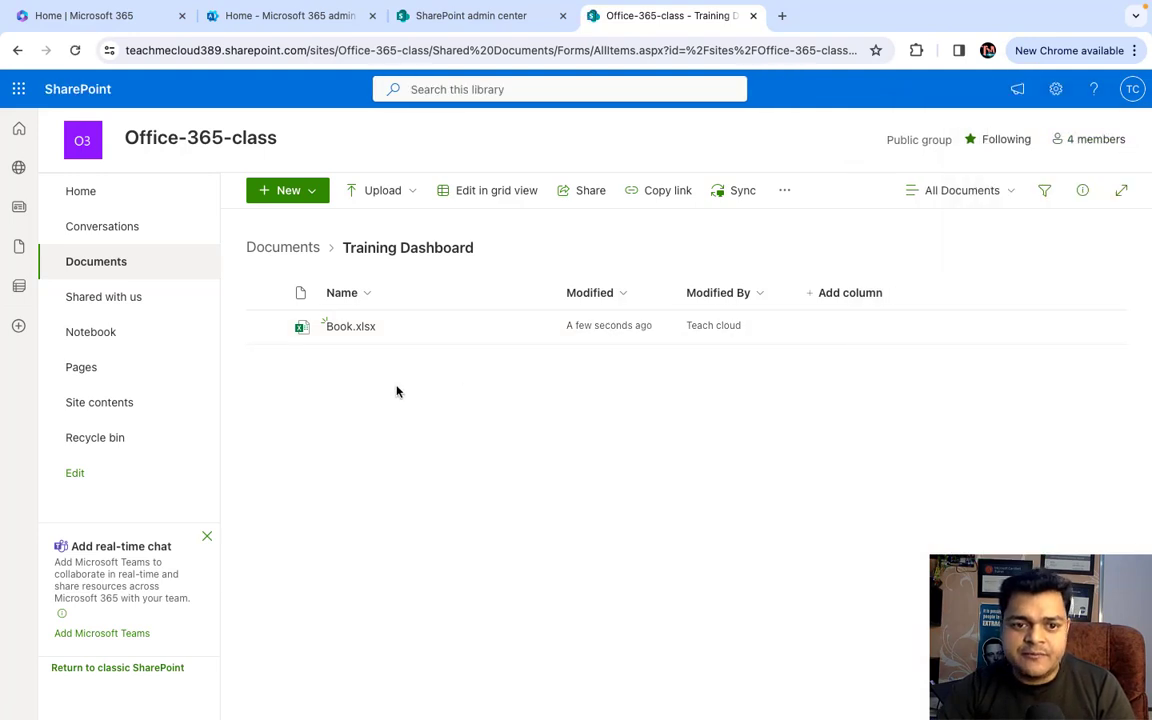
pyautogui.click(349, 336)
pyautogui.rightClick(349, 336)
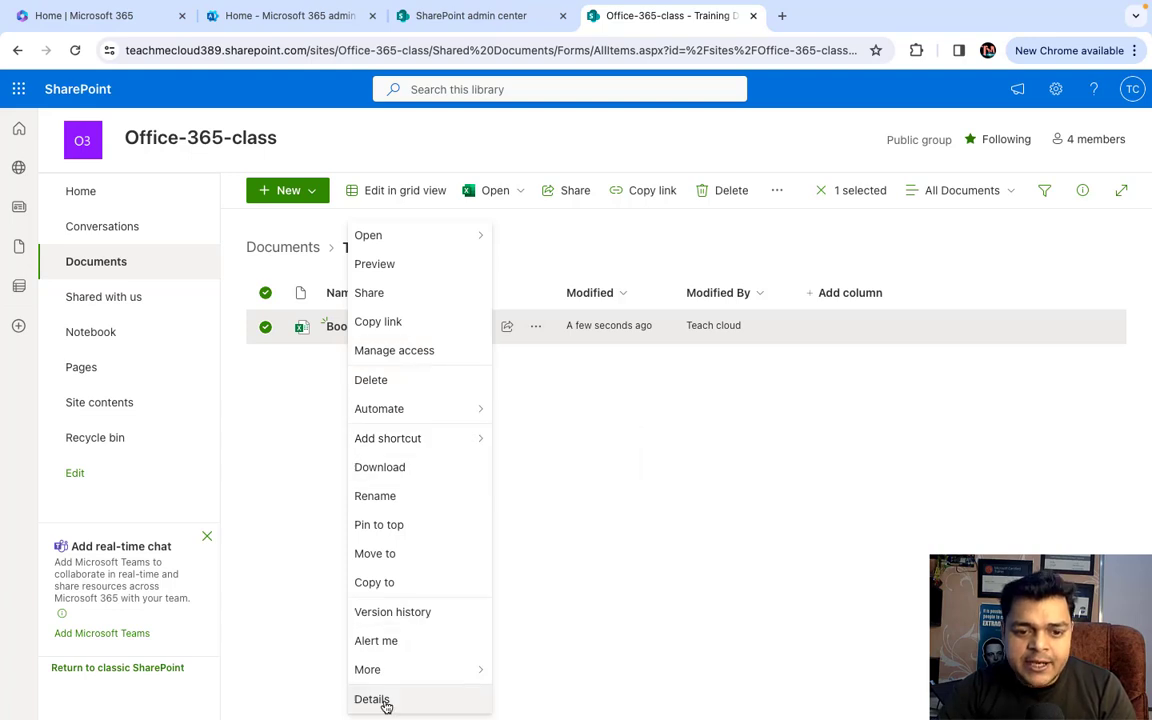
pyautogui.click(689, 471)
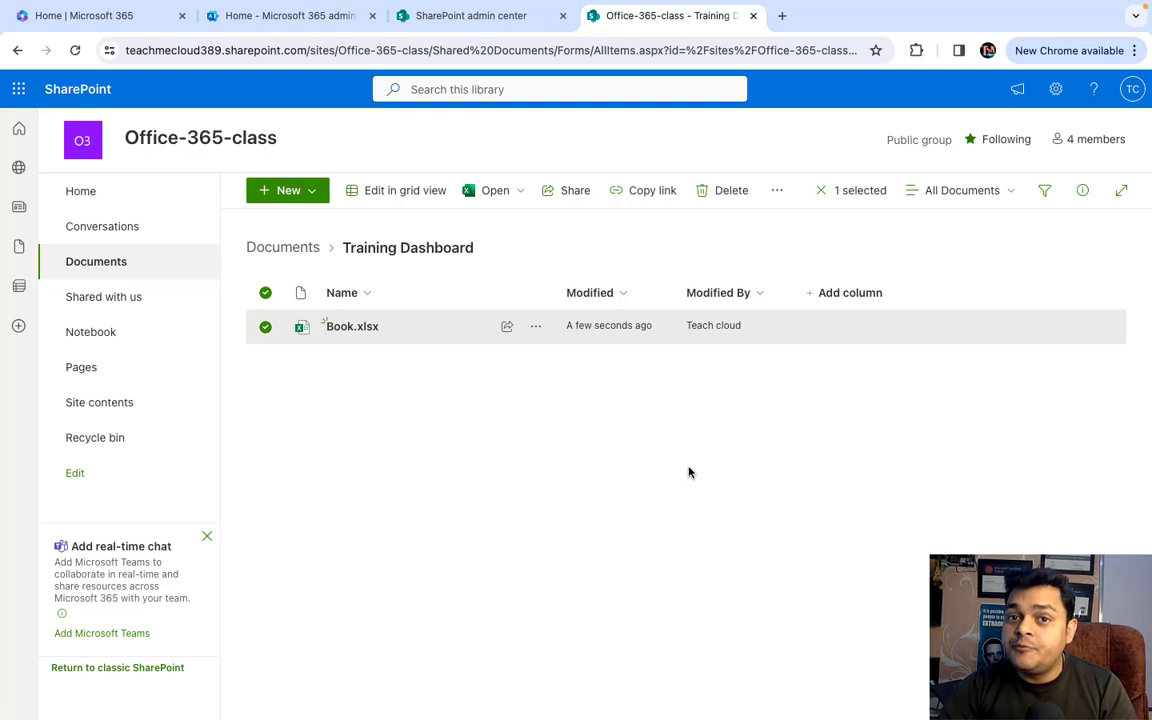
pyautogui.click(782, 15)
# - Open a new incognito window and go to office.com
pyautogui.click(1128, 56)
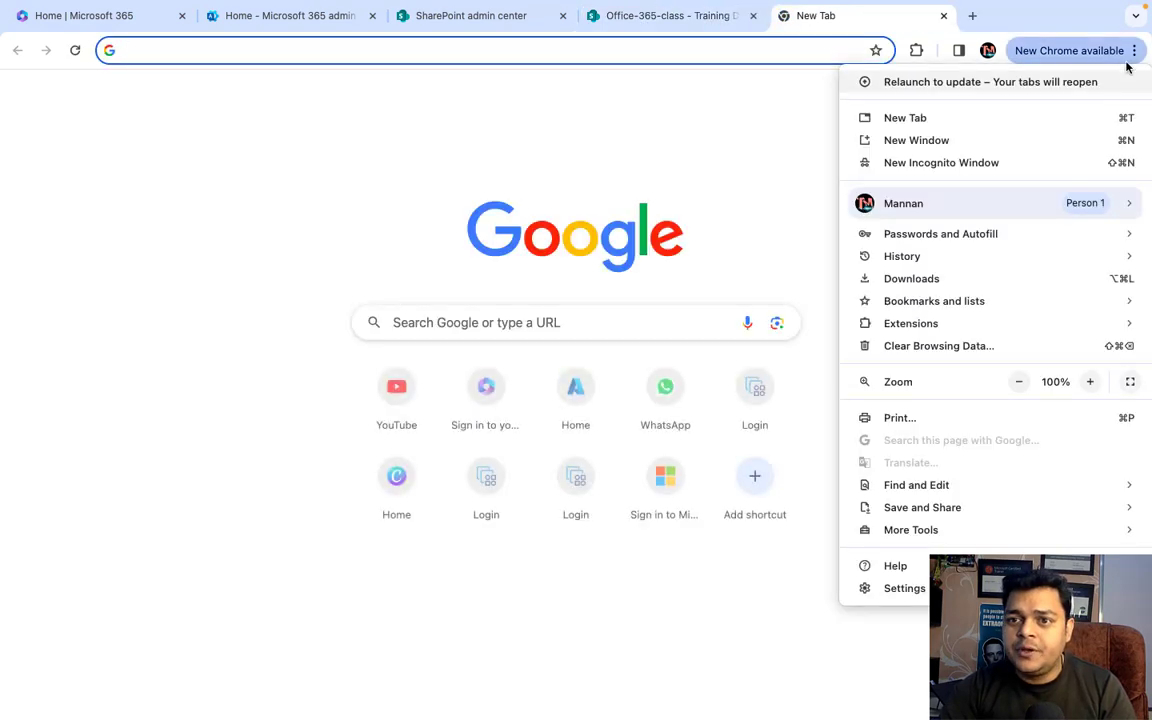
pyautogui.click(946, 166)
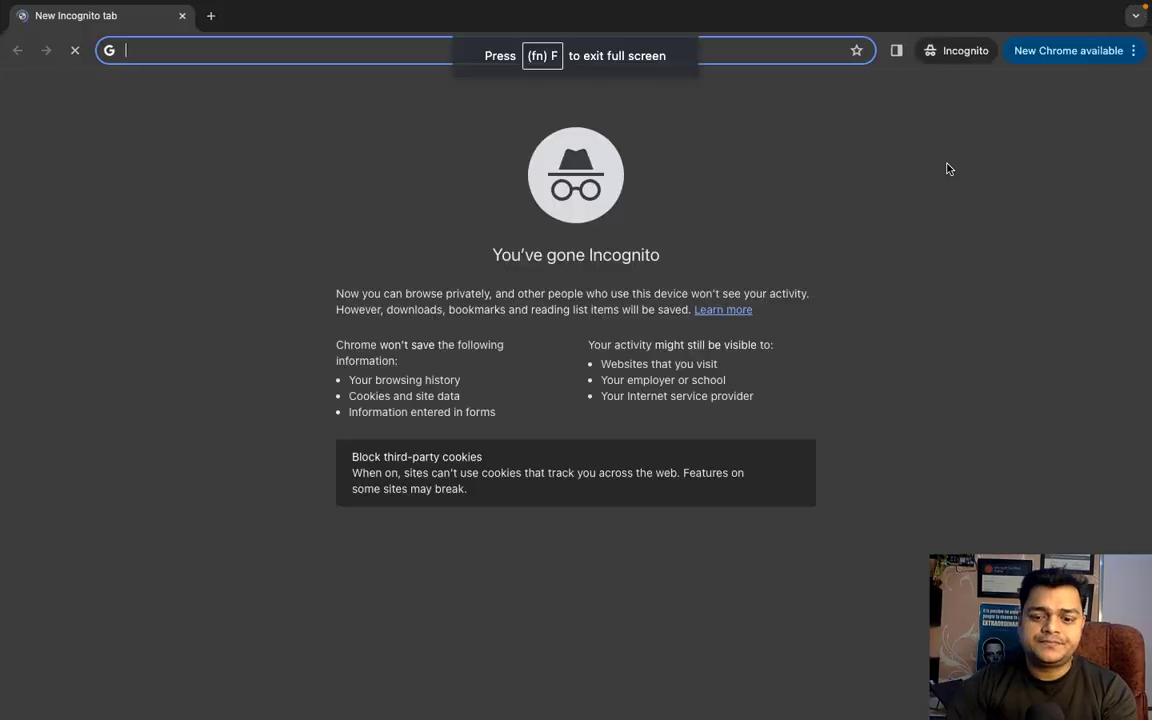
pyautogui.write('off')
pyautogui.press('Return')
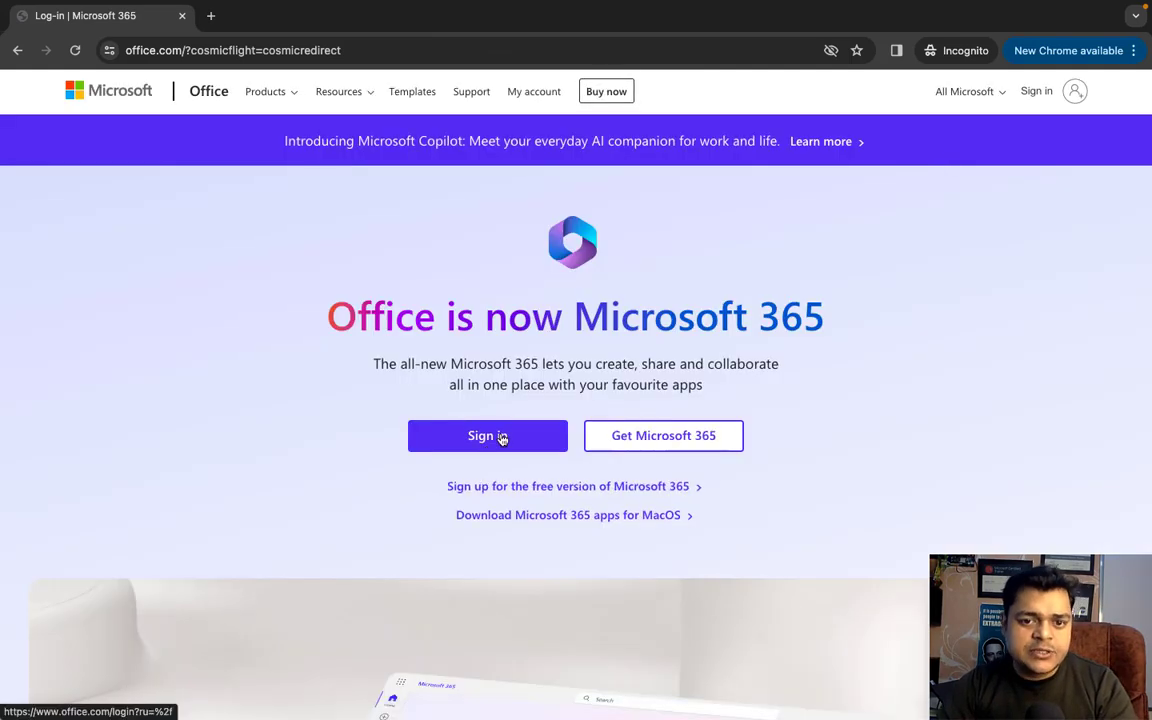
# - Sign in to Microsoft 365 with the second account's e-mail and password, declining to stay signed in
pyautogui.click(502, 438)
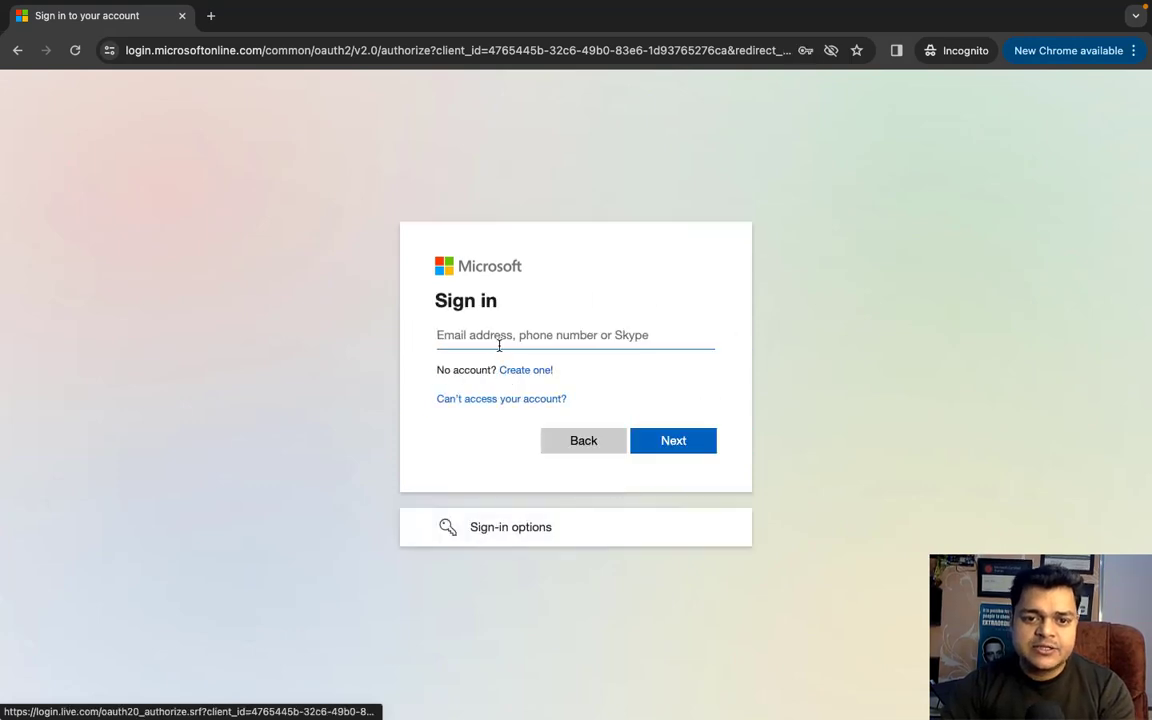
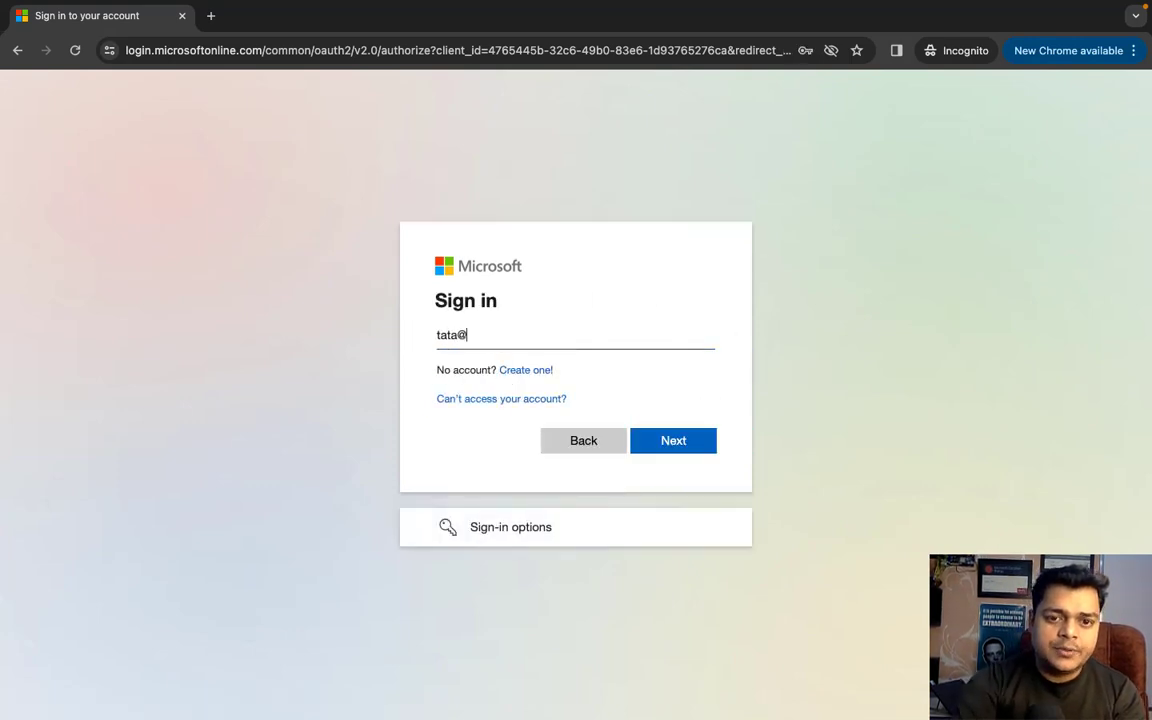
pyautogui.press('Return')
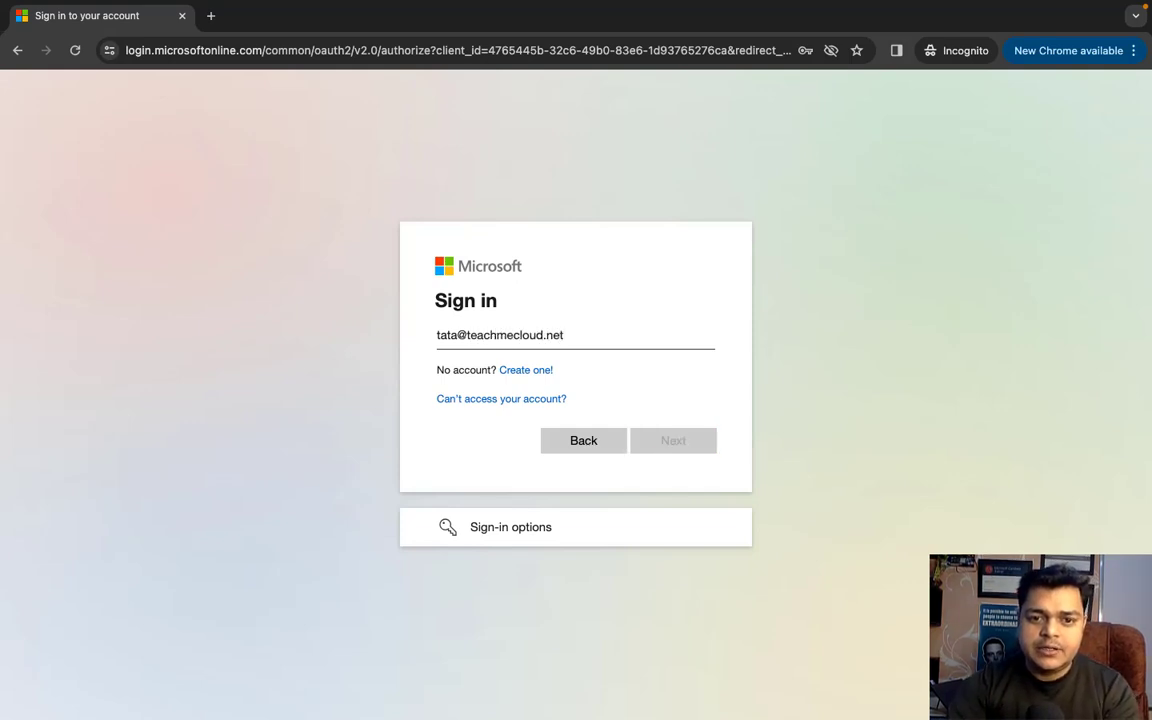
pyautogui.write('•')
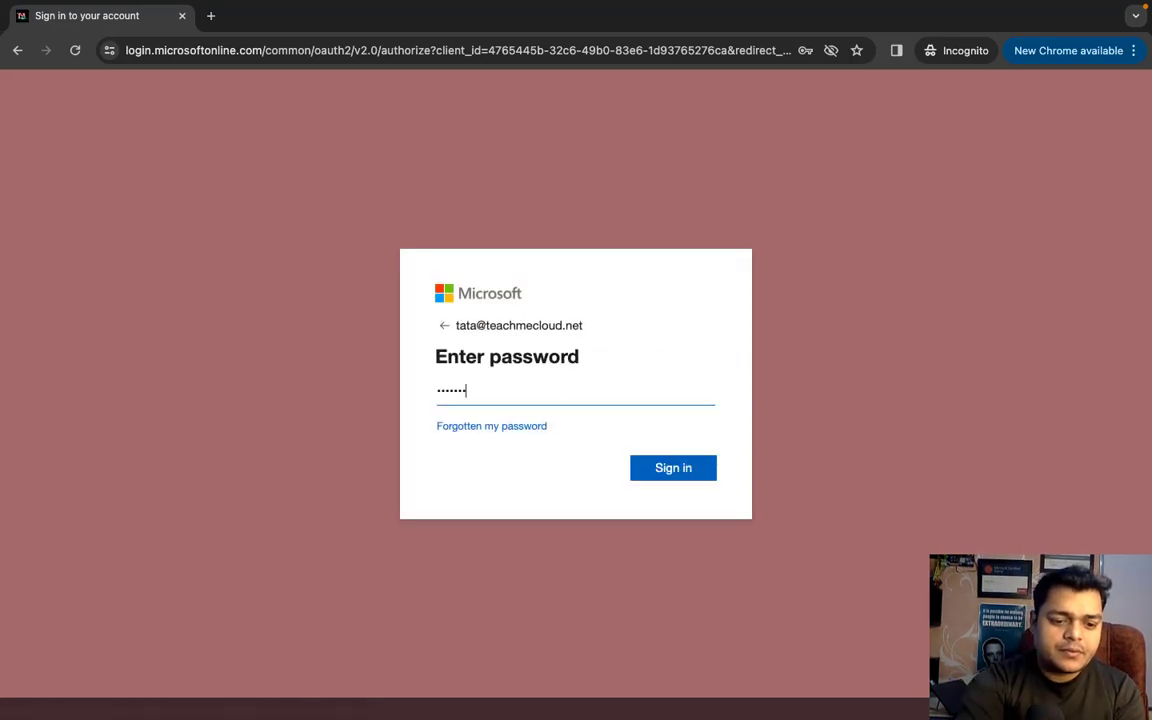
pyautogui.write('••••••••')
pyautogui.press('Return')
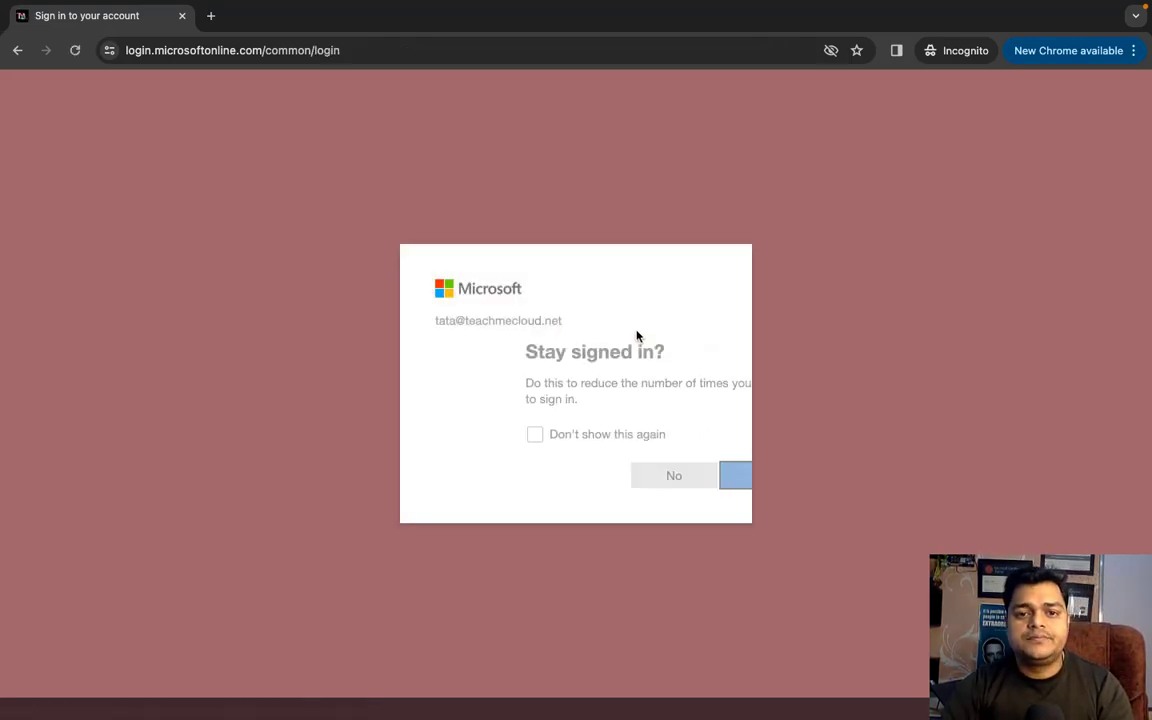
pyautogui.click(580, 484)
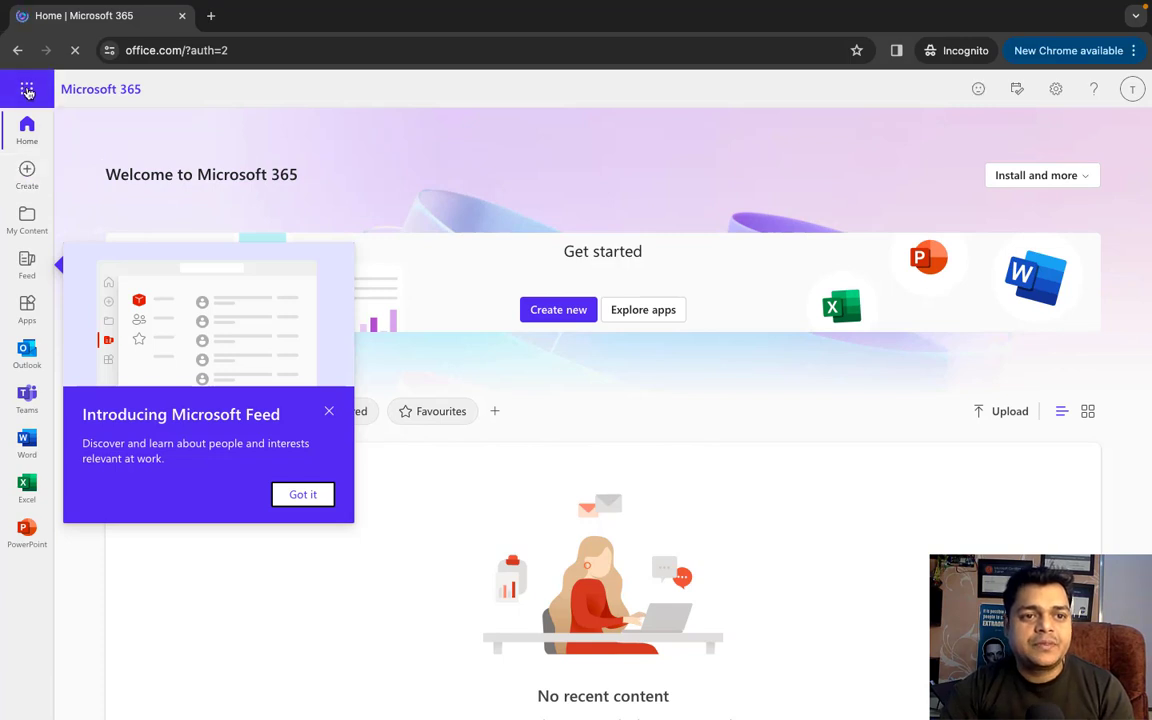
# - Dismiss the Microsoft Feed intro, launch SharePoint from the app launcher, close its welcome tour, and show My Sites
pyautogui.click(306, 495)
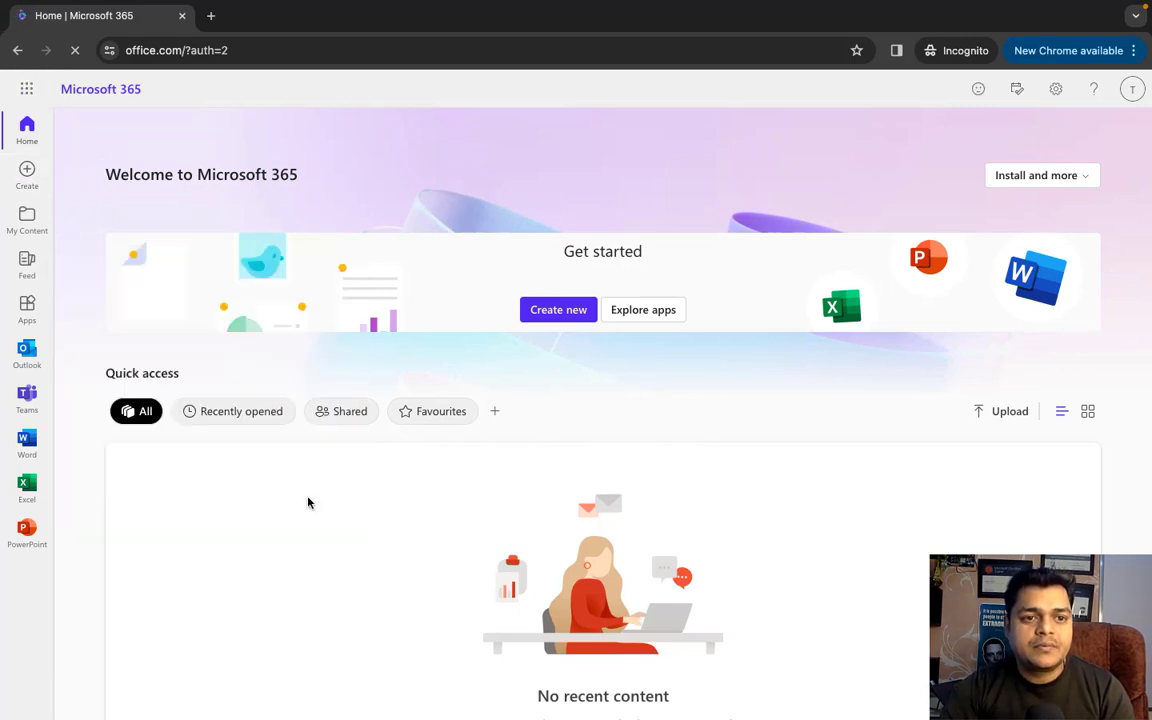
pyautogui.click(26, 93)
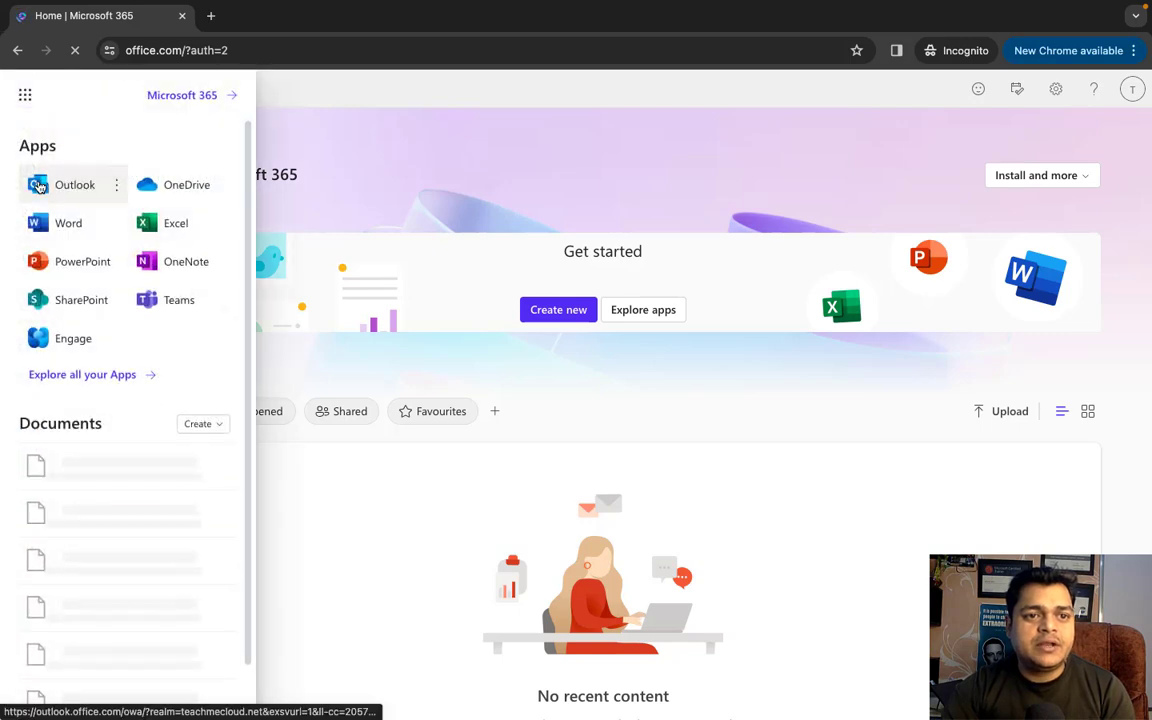
pyautogui.click(69, 300)
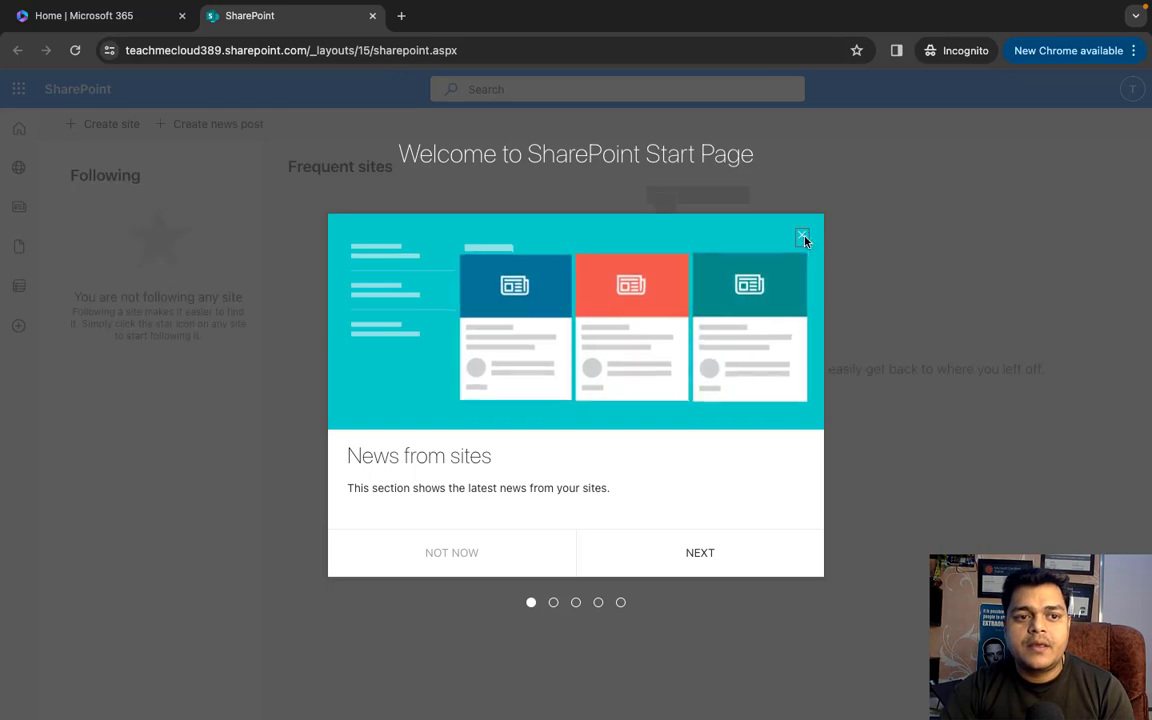
pyautogui.click(801, 236)
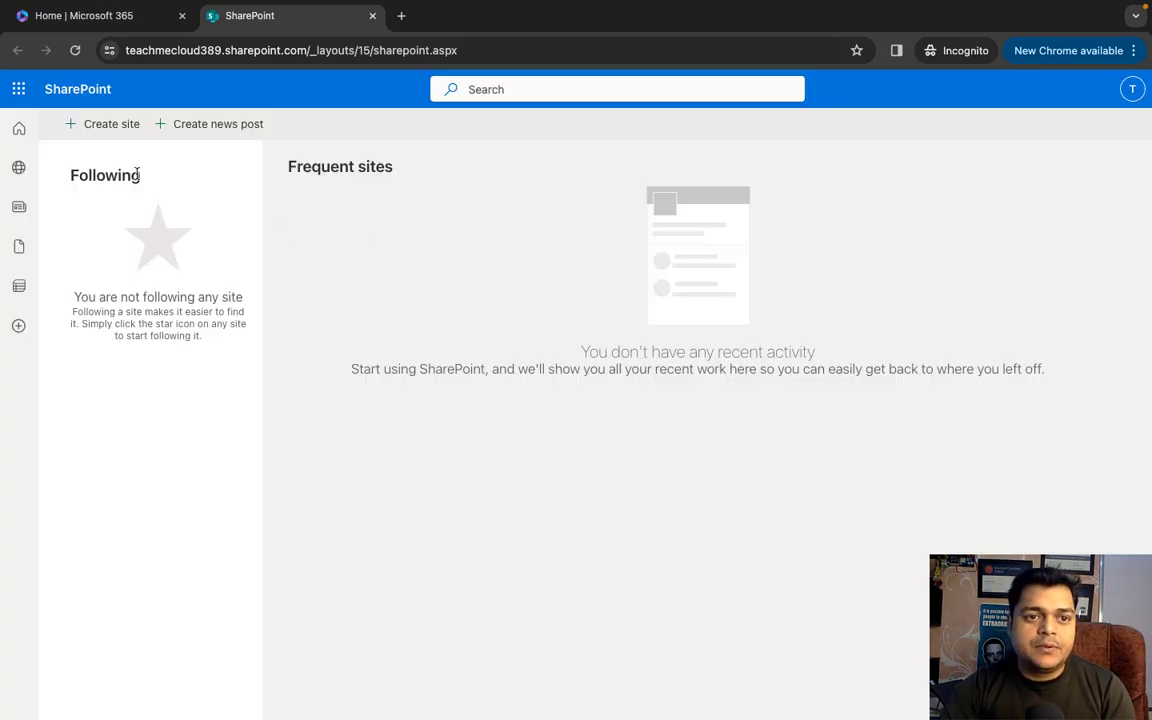
pyautogui.click(18, 170)
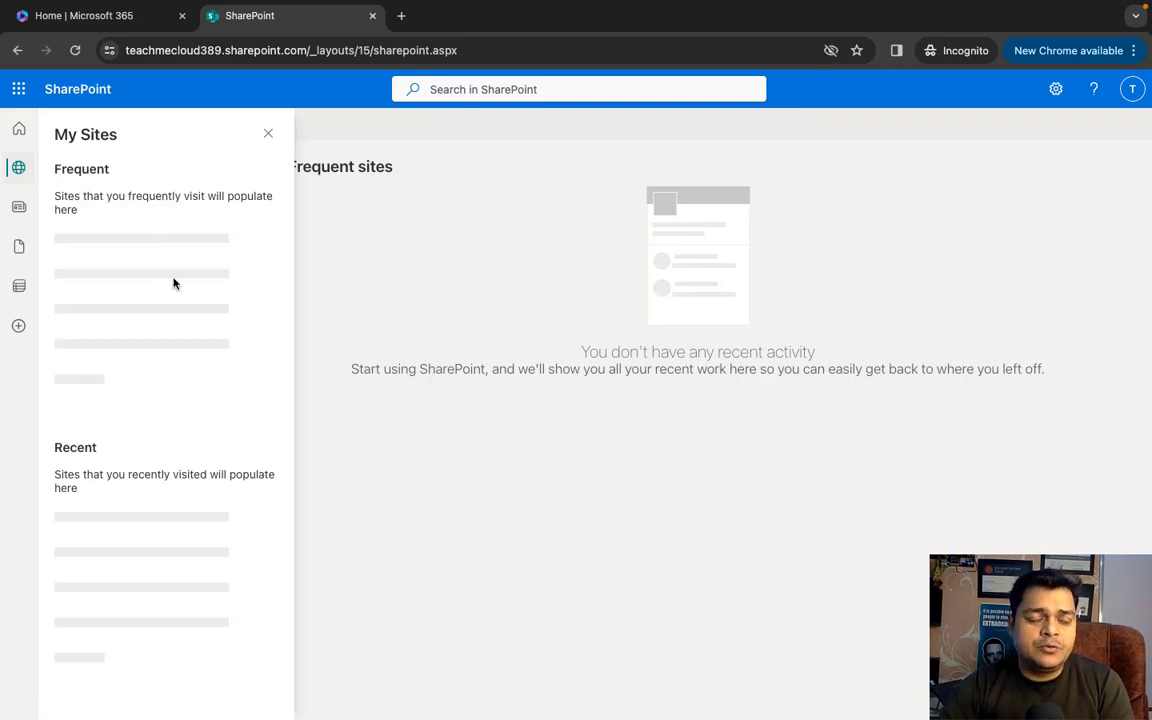
# - Close the My Sites panel, then close the blank new tab in the Office-365-class window
pyautogui.click(267, 134)
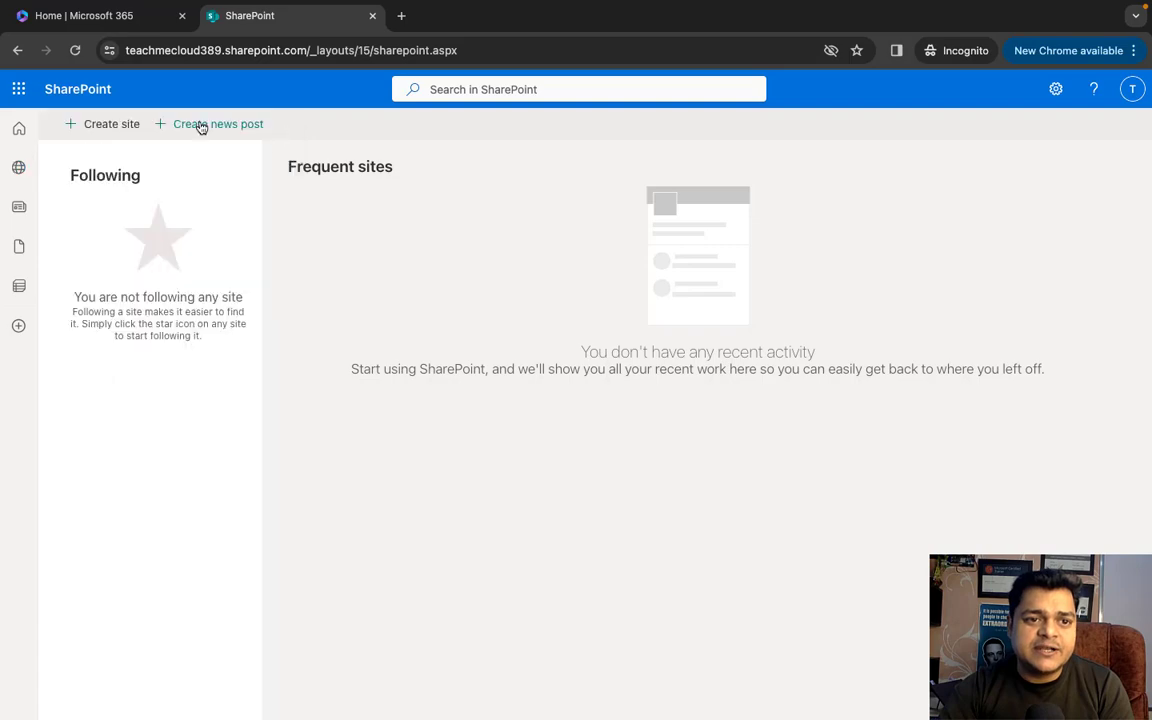
pyautogui.hotkey('ctrl', 'Left')
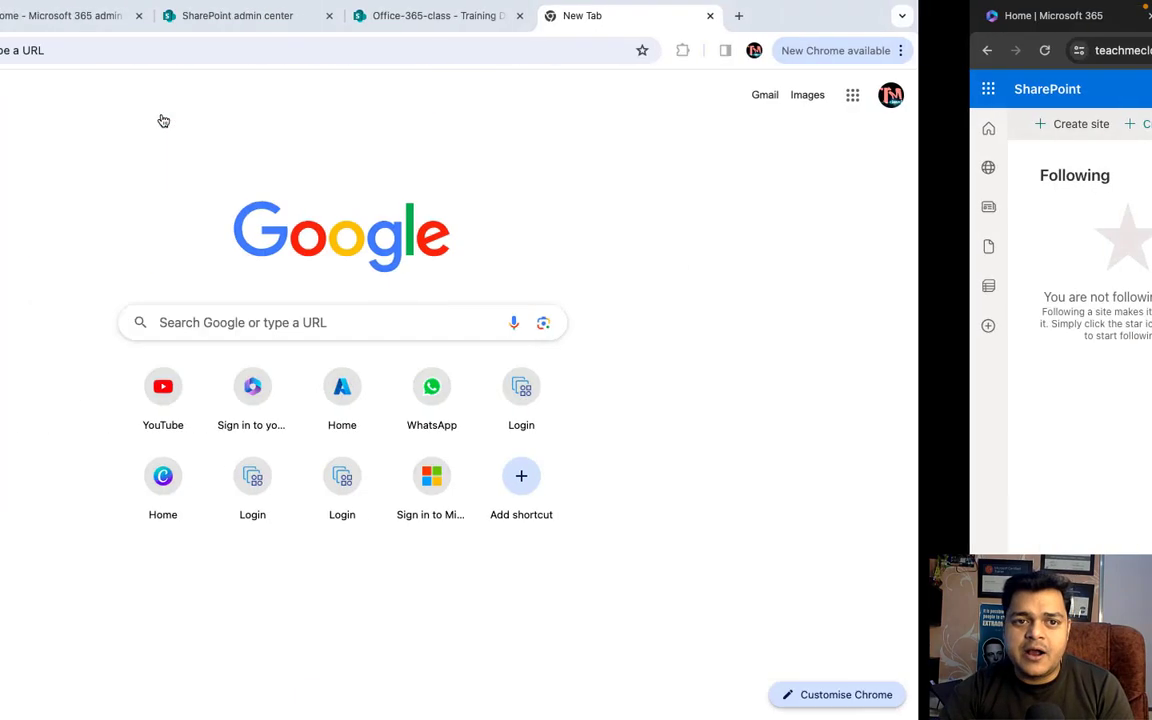
pyautogui.click(666, 18)
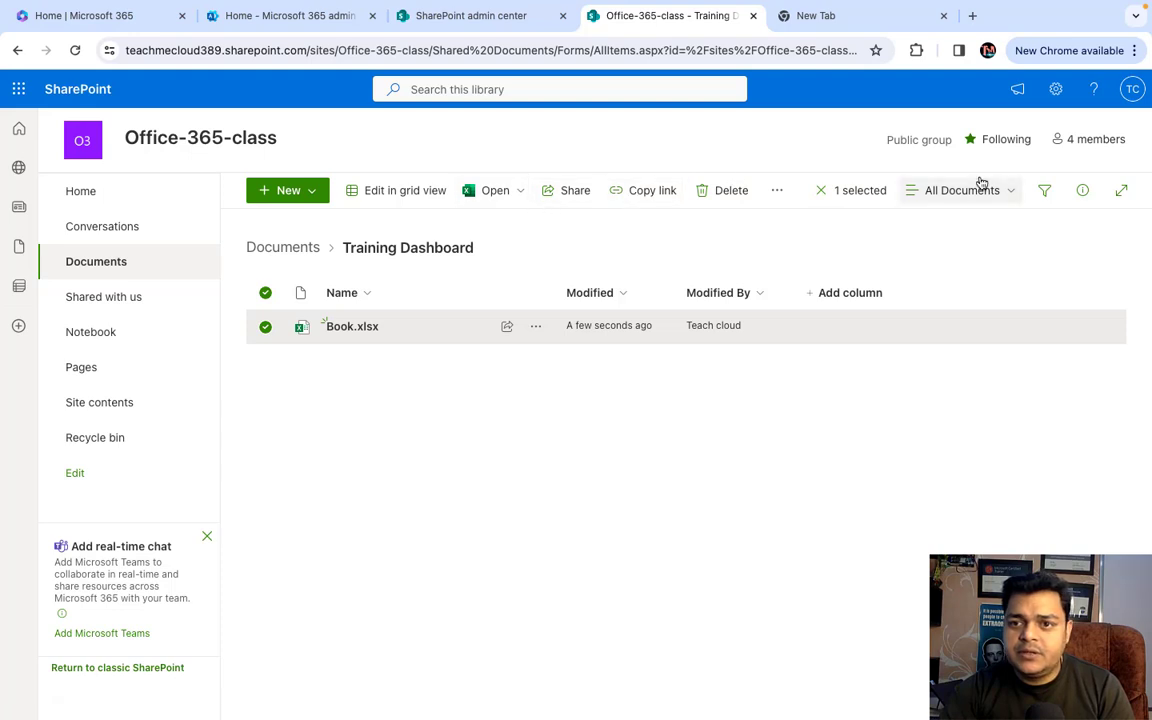
pyautogui.click(943, 16)
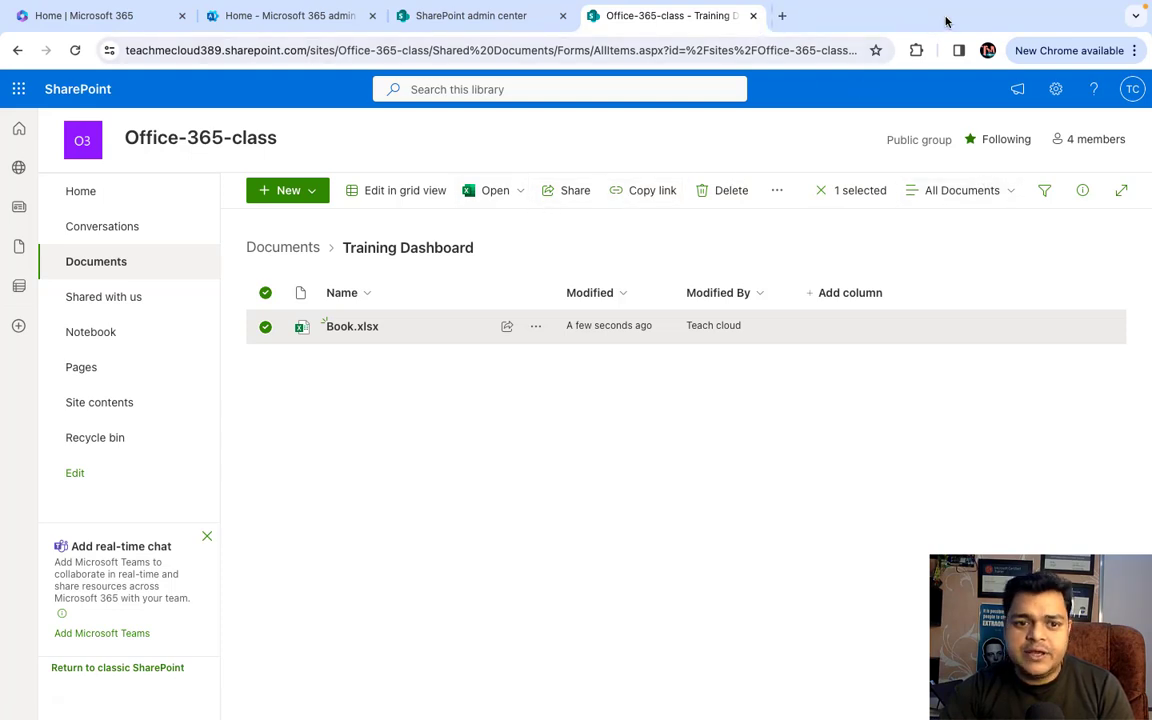
# - Return the library to its Documents root, start and dismiss Sync, then reload the private SharePoint start page
pyautogui.click(299, 246)
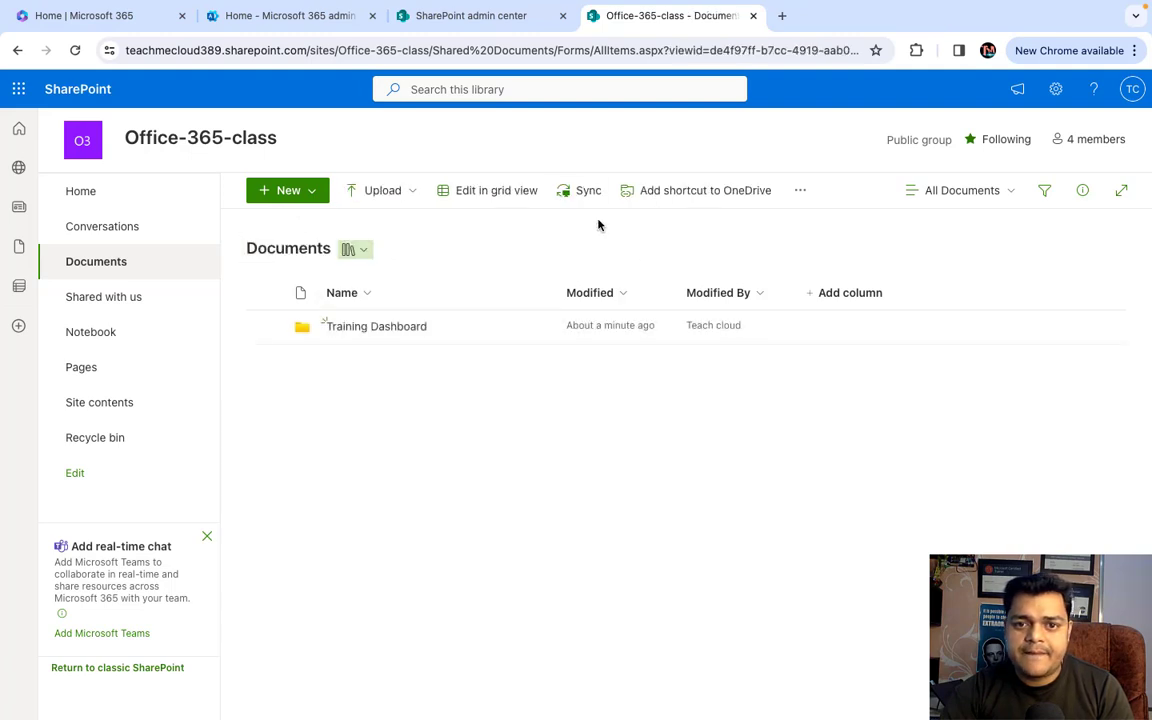
pyautogui.click(586, 198)
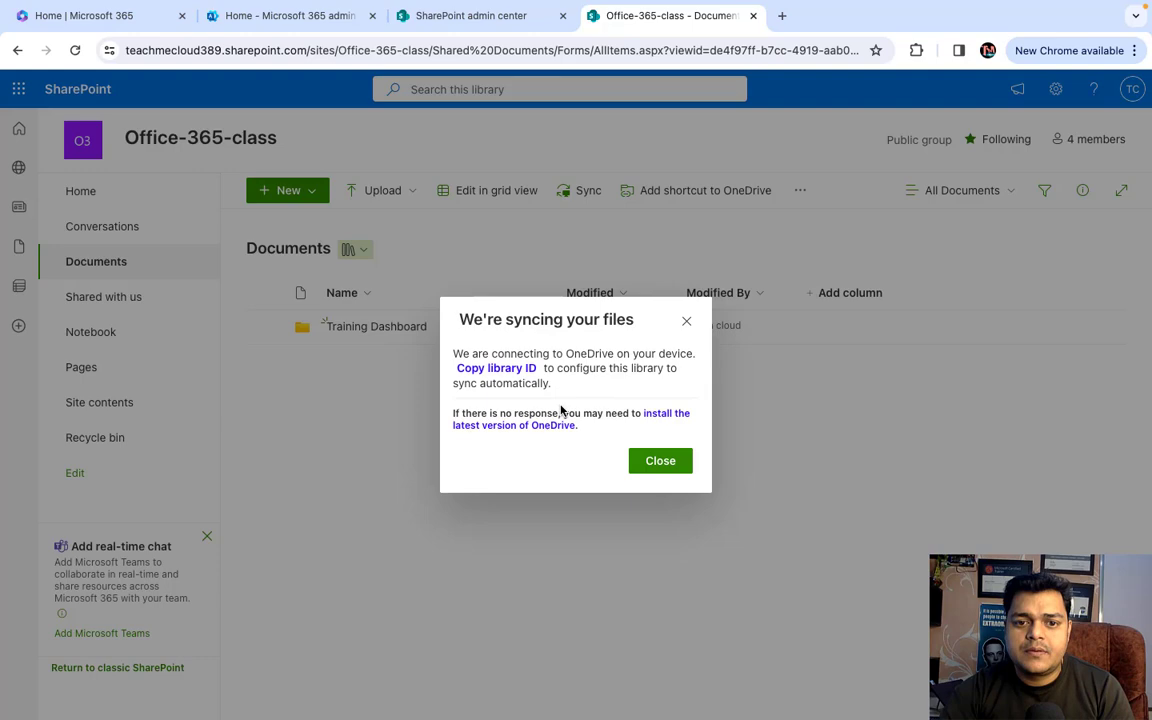
pyautogui.click(663, 464)
pyautogui.hotkey('ctrl', 'Right')
pyautogui.click(75, 50)
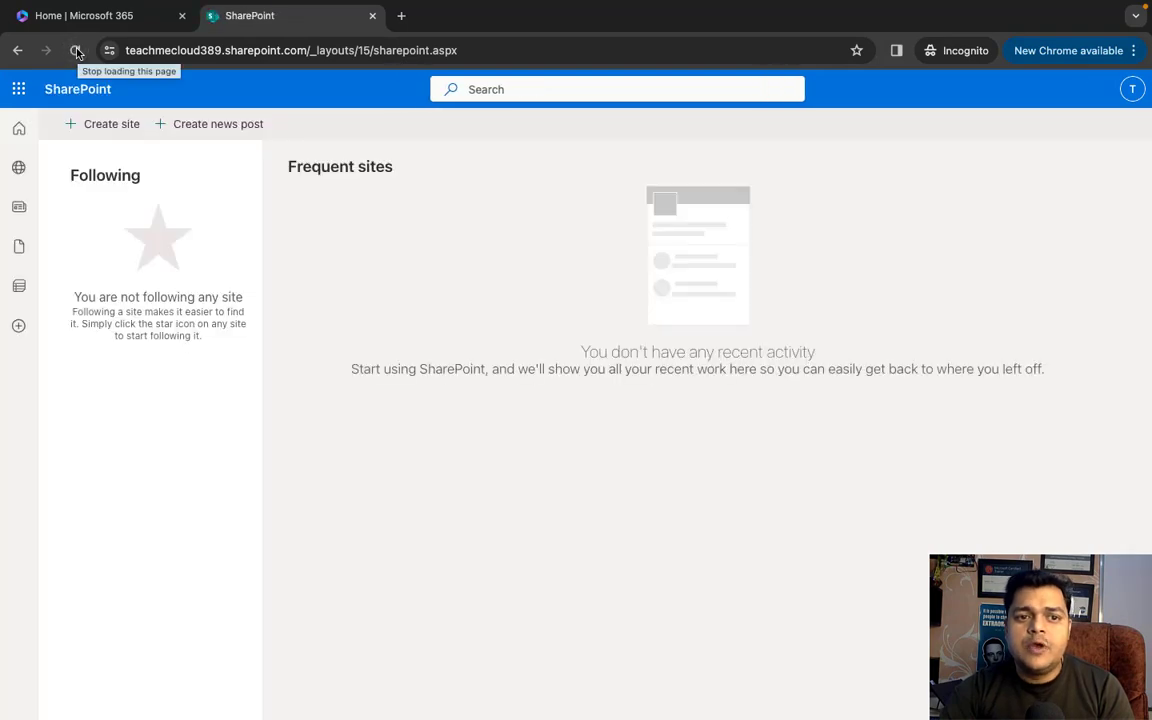
# - Switch to the macOS desktop and pause the Camtasia screen recording from the Dock
pyautogui.hotkey('ctrl', 'Left')
pyautogui.hotkey('ctrl', 'Left')
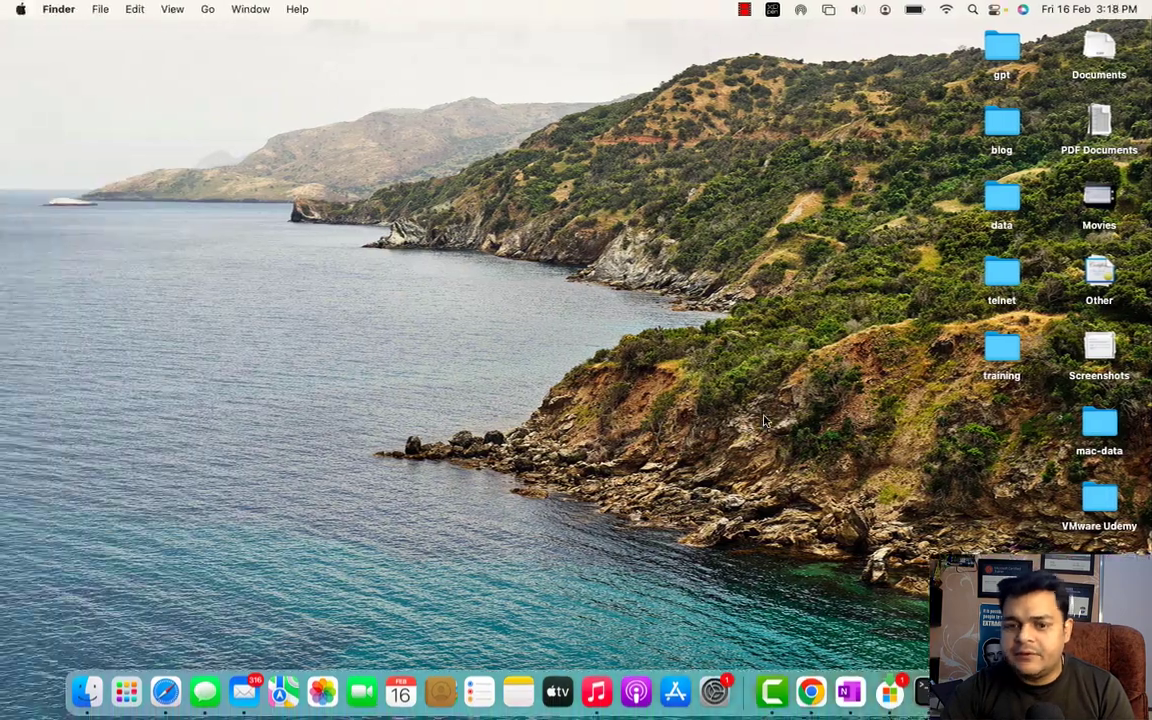
pyautogui.rightClick(770, 694)
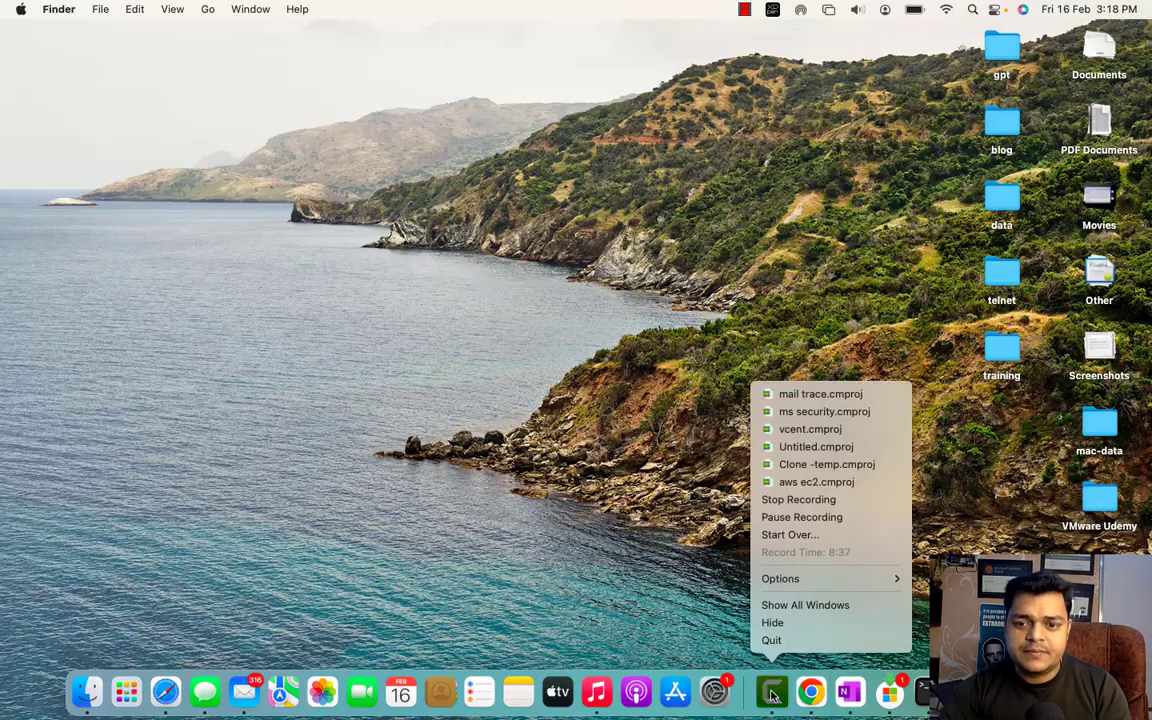
pyautogui.click(801, 517)
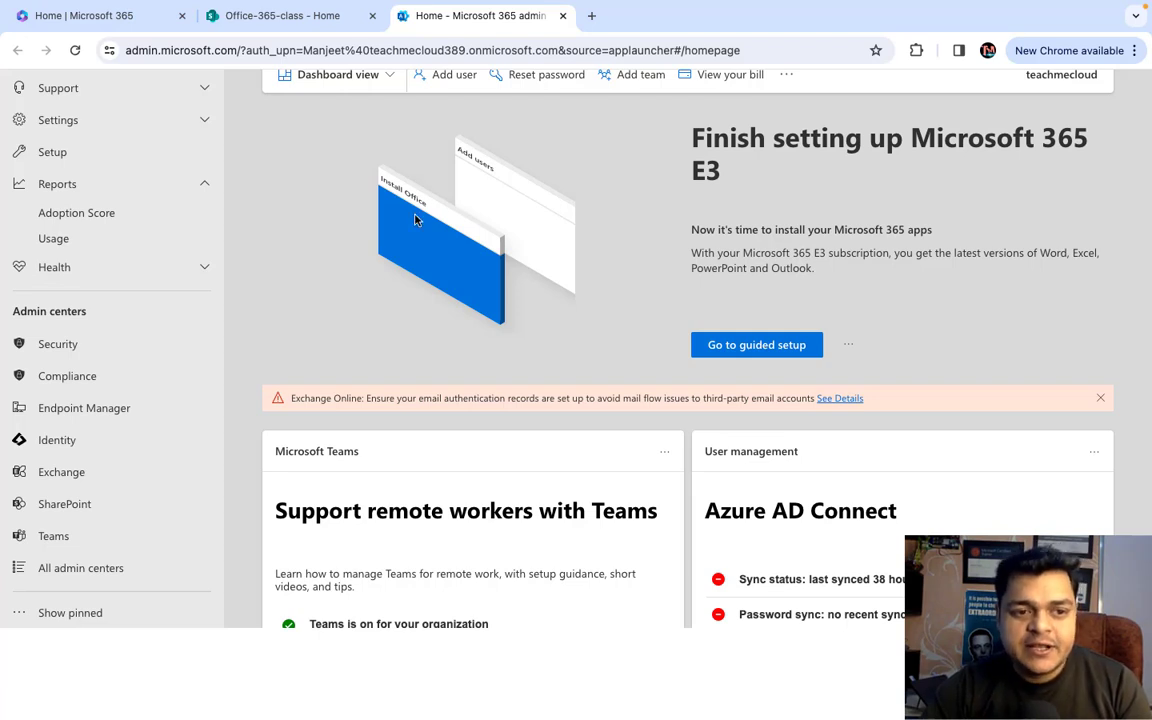
# - Show the Office-365-class site home tab and close the leftover admin center tab
pyautogui.click(272, 20)
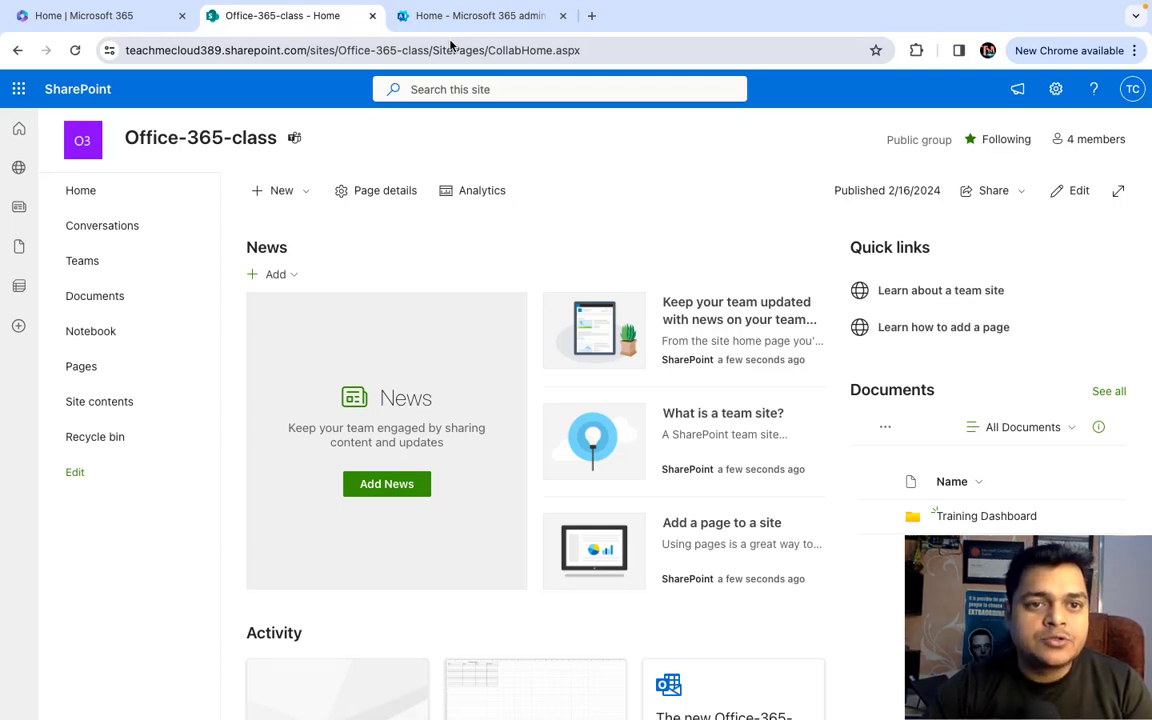
pyautogui.click(562, 16)
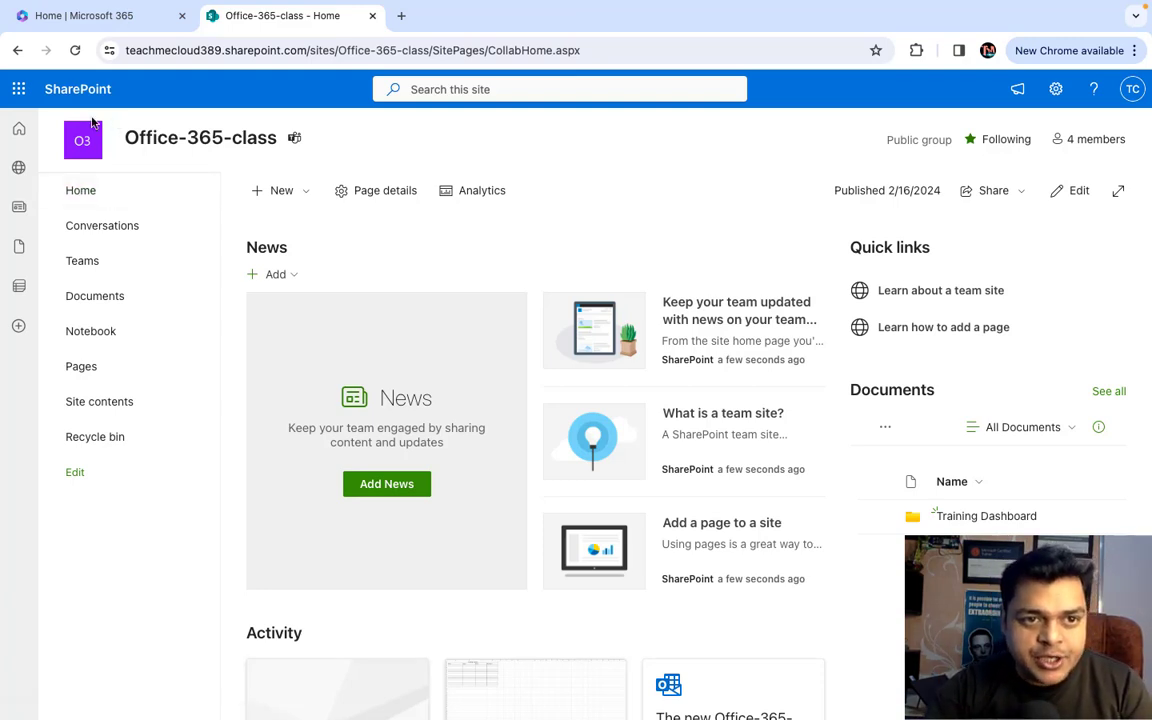
# - Open the Microsoft 365 admin center, replacing the stalled loading tab with one from the app launcher
pyautogui.click(96, 26)
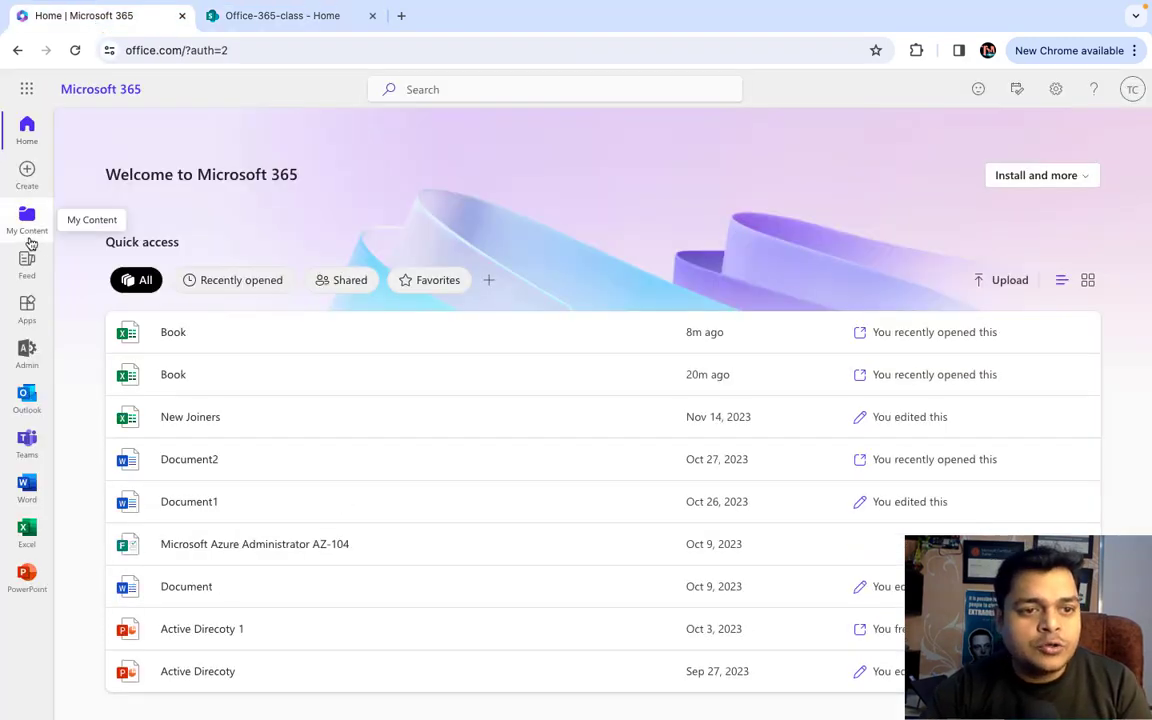
pyautogui.click(24, 350)
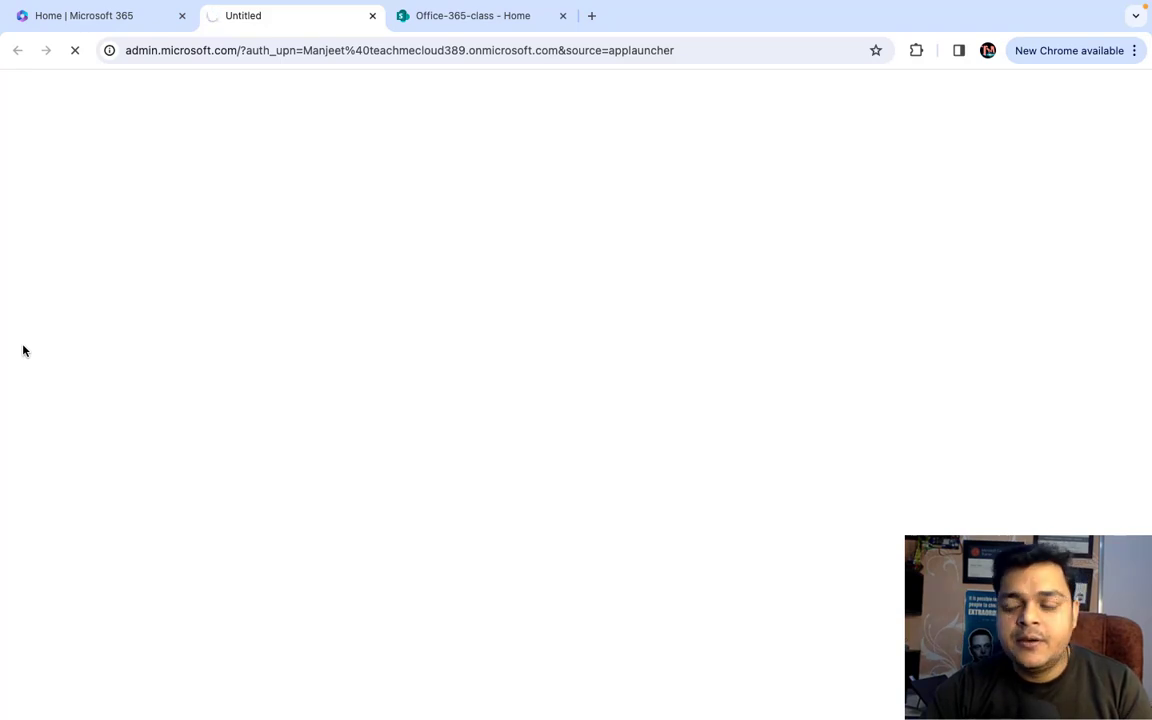
pyautogui.click(371, 17)
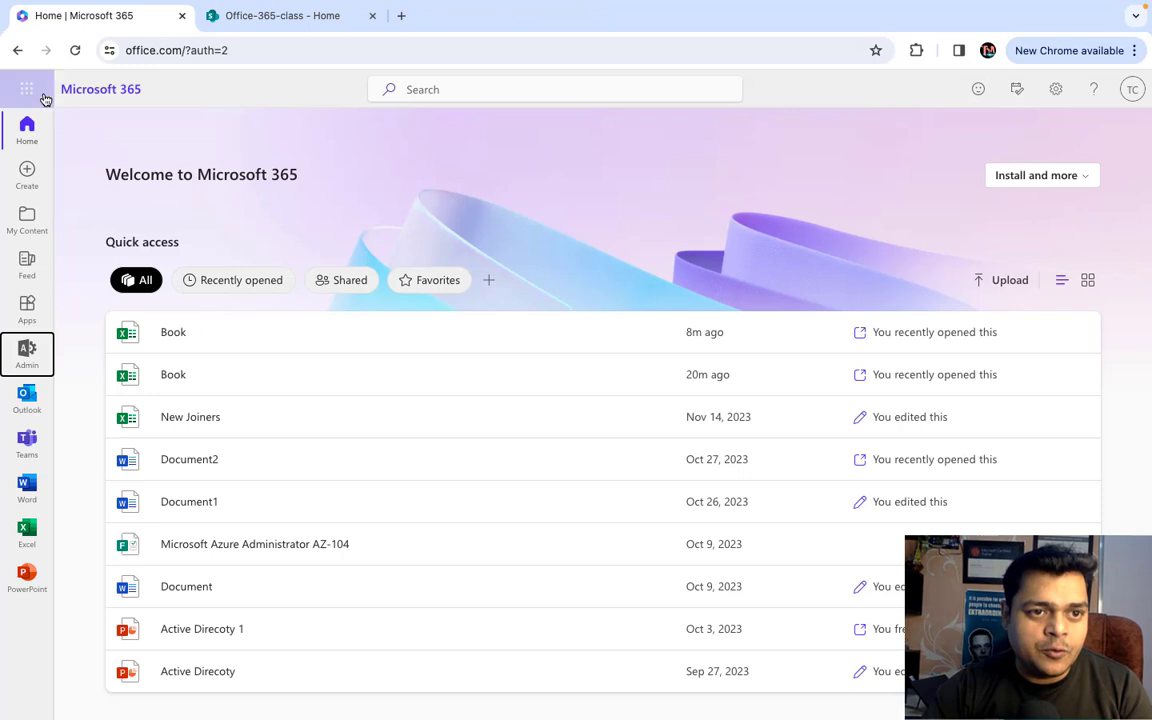
pyautogui.click(30, 93)
pyautogui.click(174, 337)
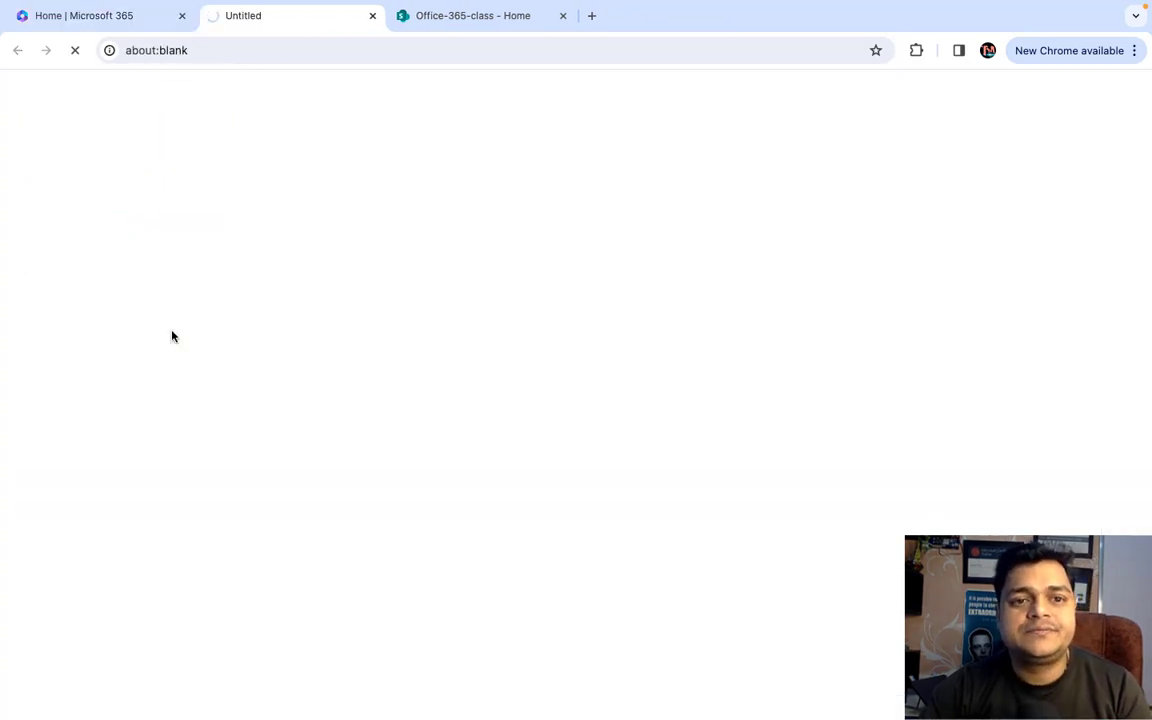
# - Switch between the desktop and browser, then close the blank loading tab
pyautogui.hotkey('ctrl', 'Left')
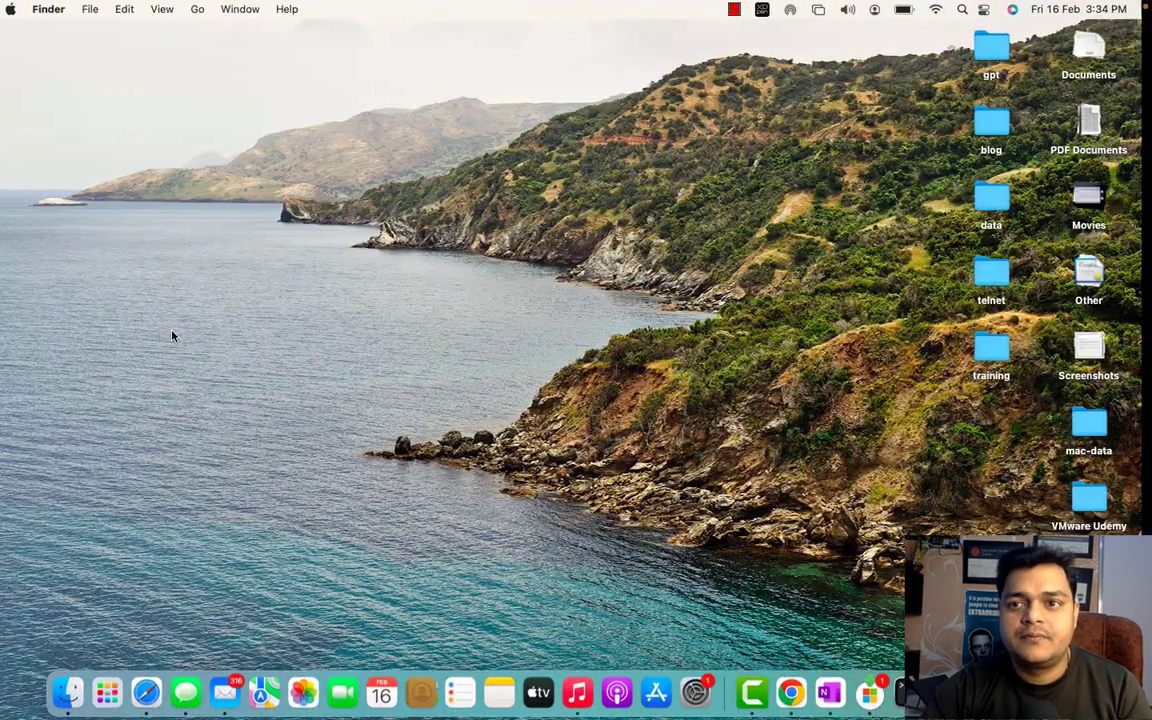
pyautogui.hotkey('ctrl', 'Right')
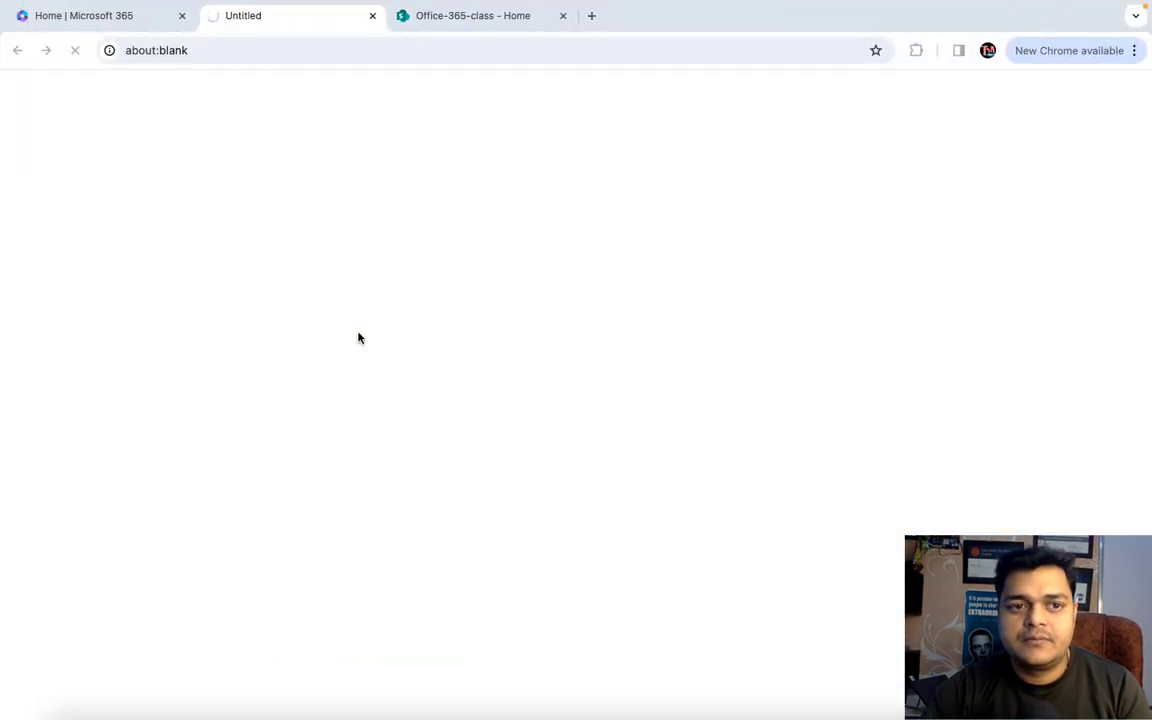
pyautogui.hotkey('ctrl', 'Left')
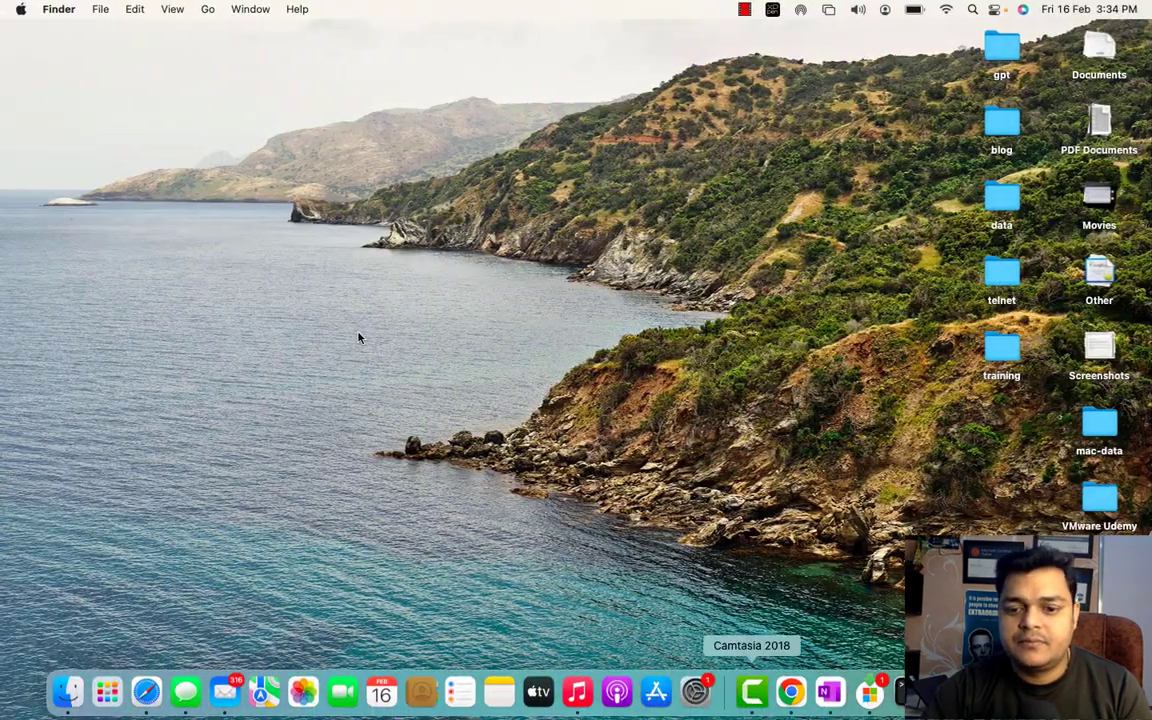
pyautogui.hotkey('ctrl', 'Right')
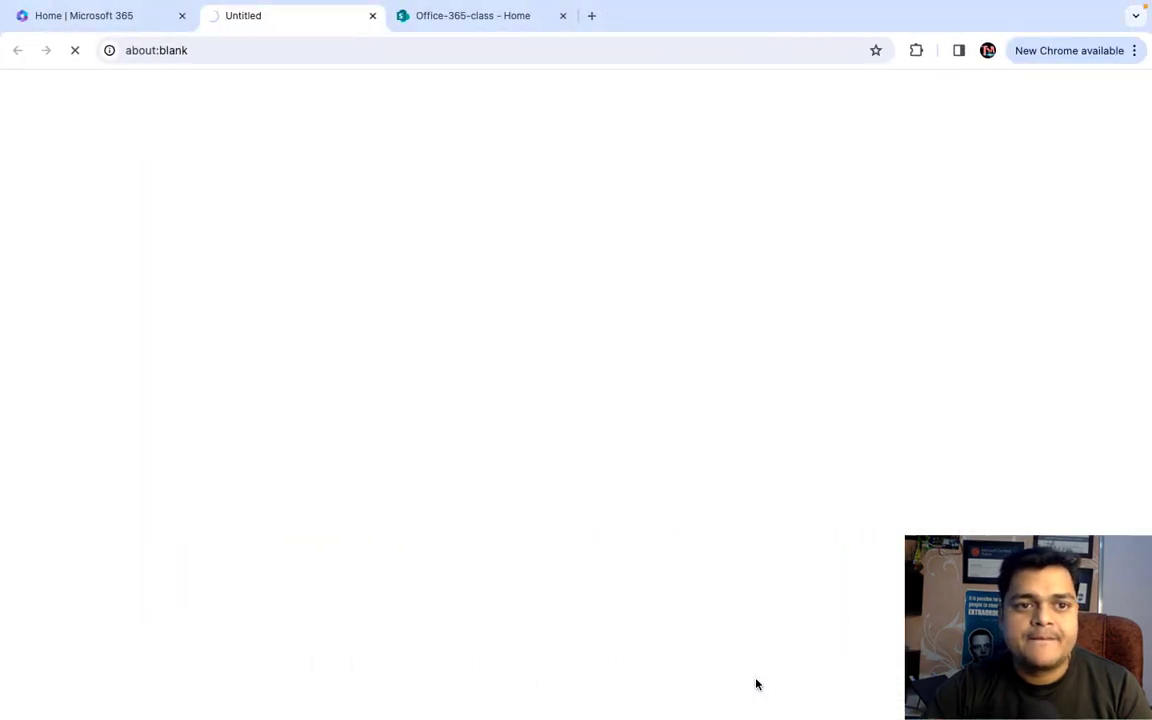
pyautogui.click(494, 17)
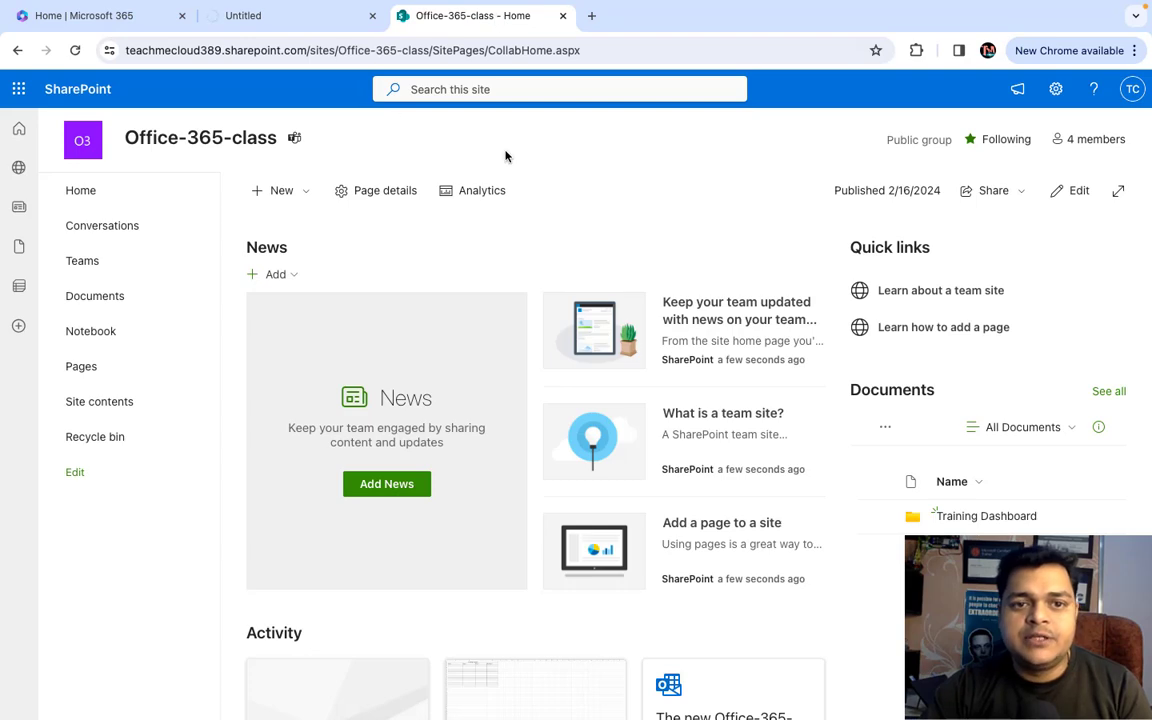
pyautogui.click(372, 16)
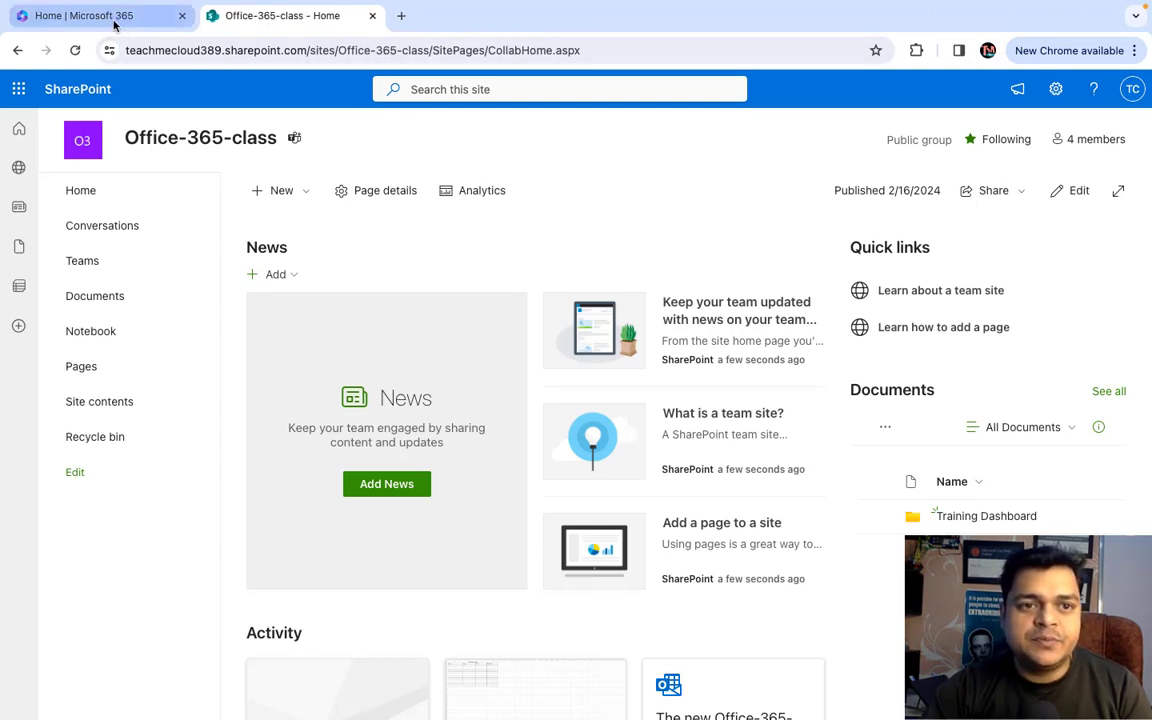
# - Open the admin center again from the Microsoft 365 home, then switch to the macOS desktop's Dock
pyautogui.click(115, 25)
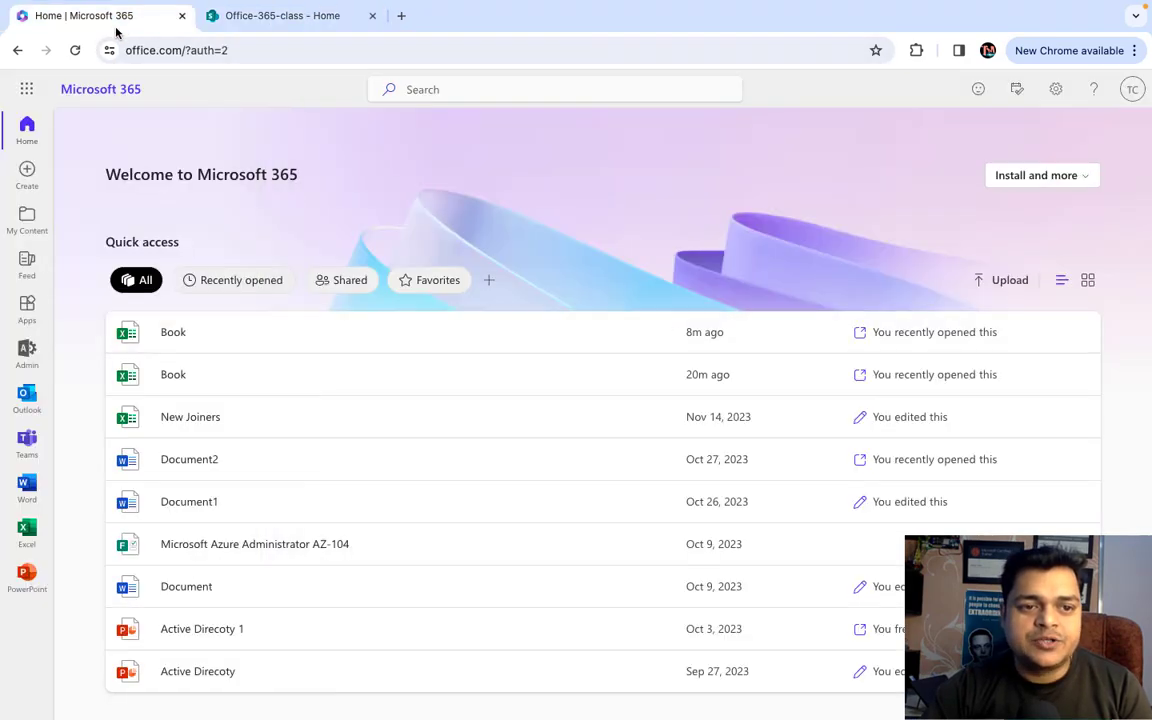
pyautogui.click(26, 352)
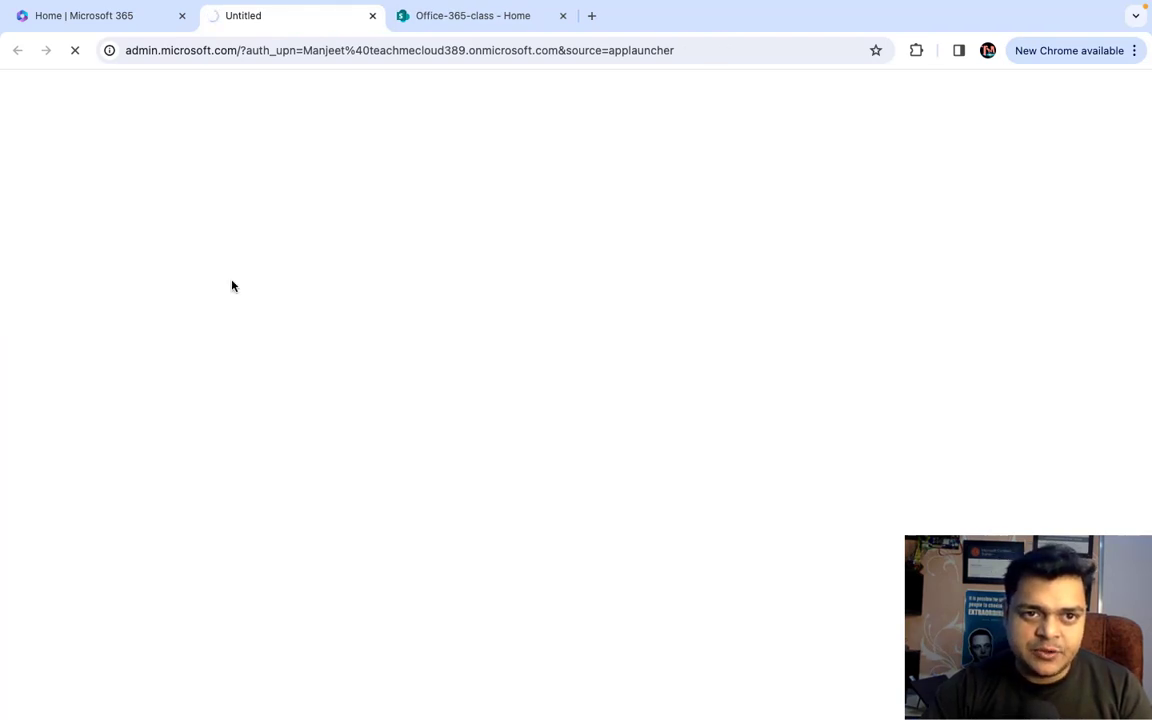
pyautogui.hotkey('ctrl', 'Left')
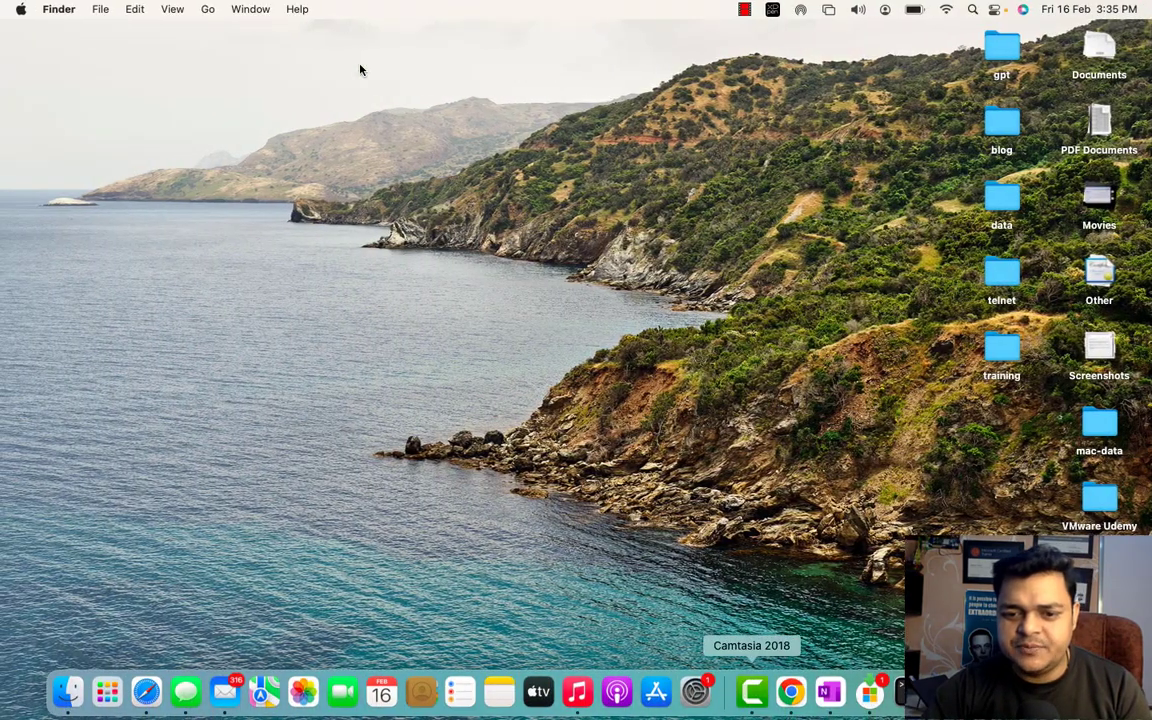
pyautogui.rightClick(752, 690)
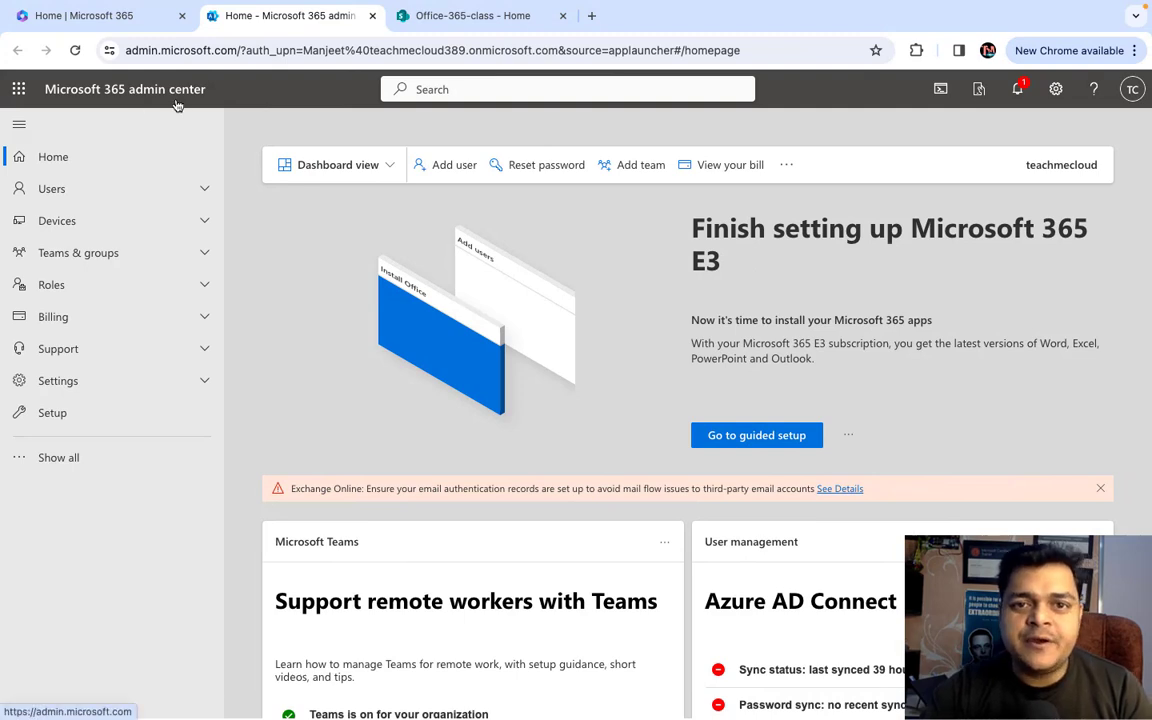
# - Expand Show all in the admin center navigation and open the SharePoint admin center
pyautogui.click(77, 460)
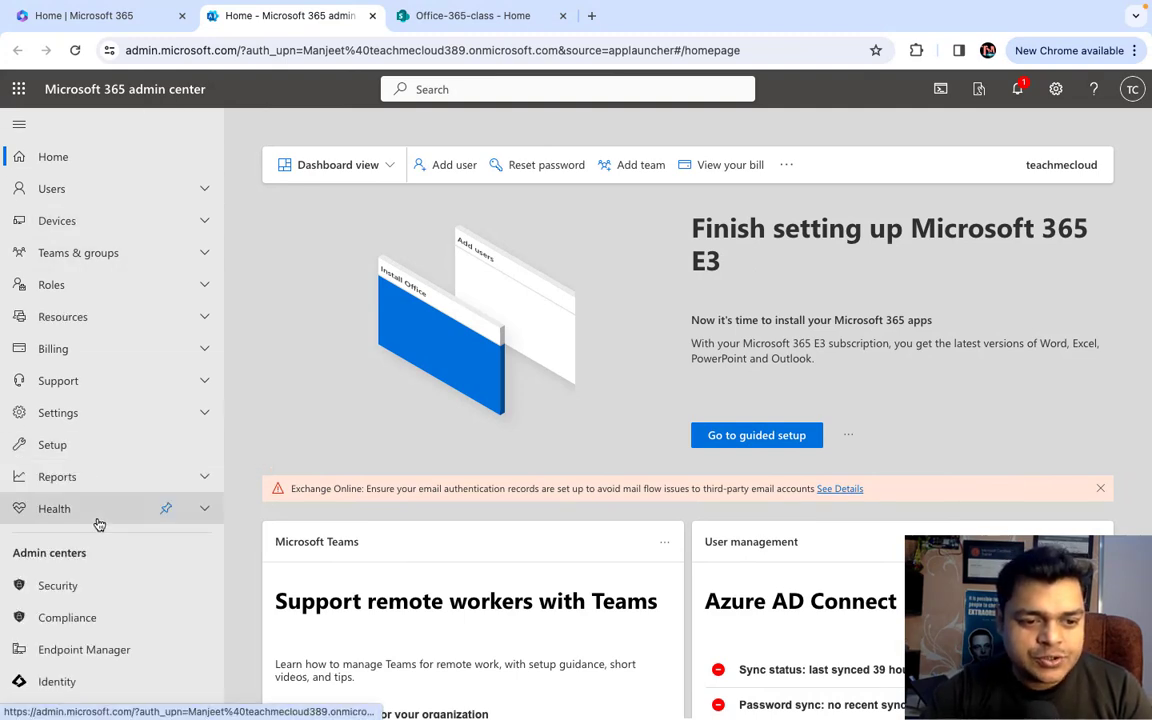
pyautogui.scroll(-3, 99, 524)
pyautogui.click(66, 598)
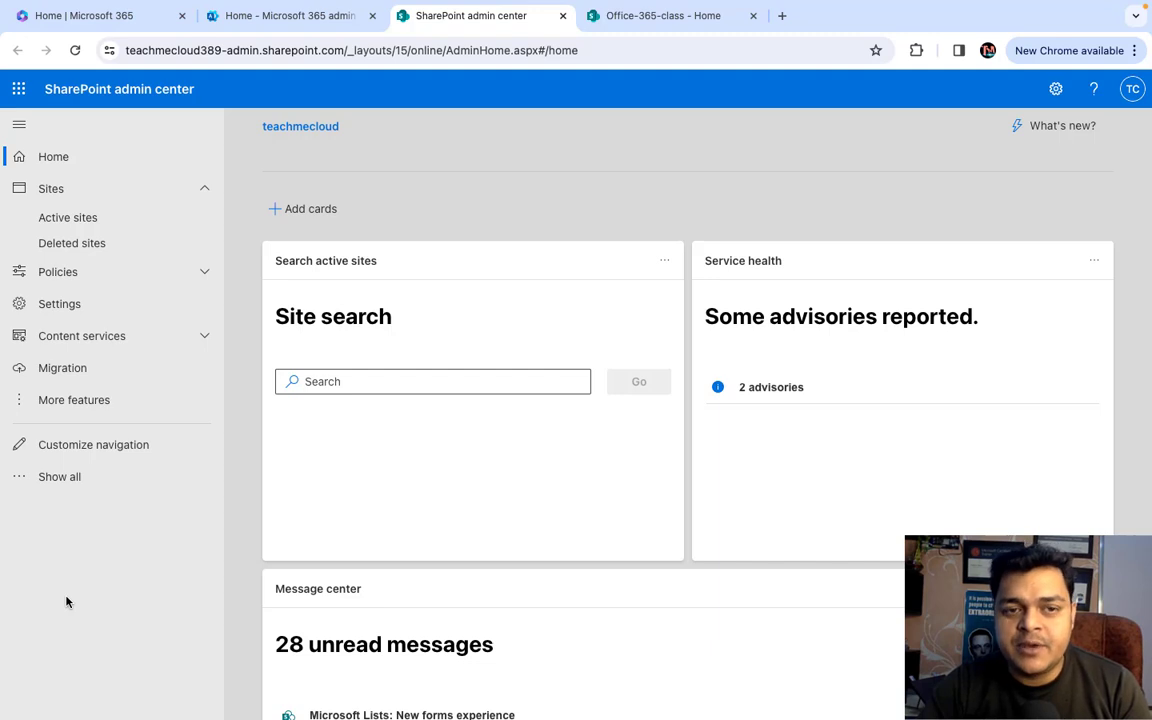
# - Expand the full SharePoint admin navigation and open the Active sites list under Sites
pyautogui.click(77, 479)
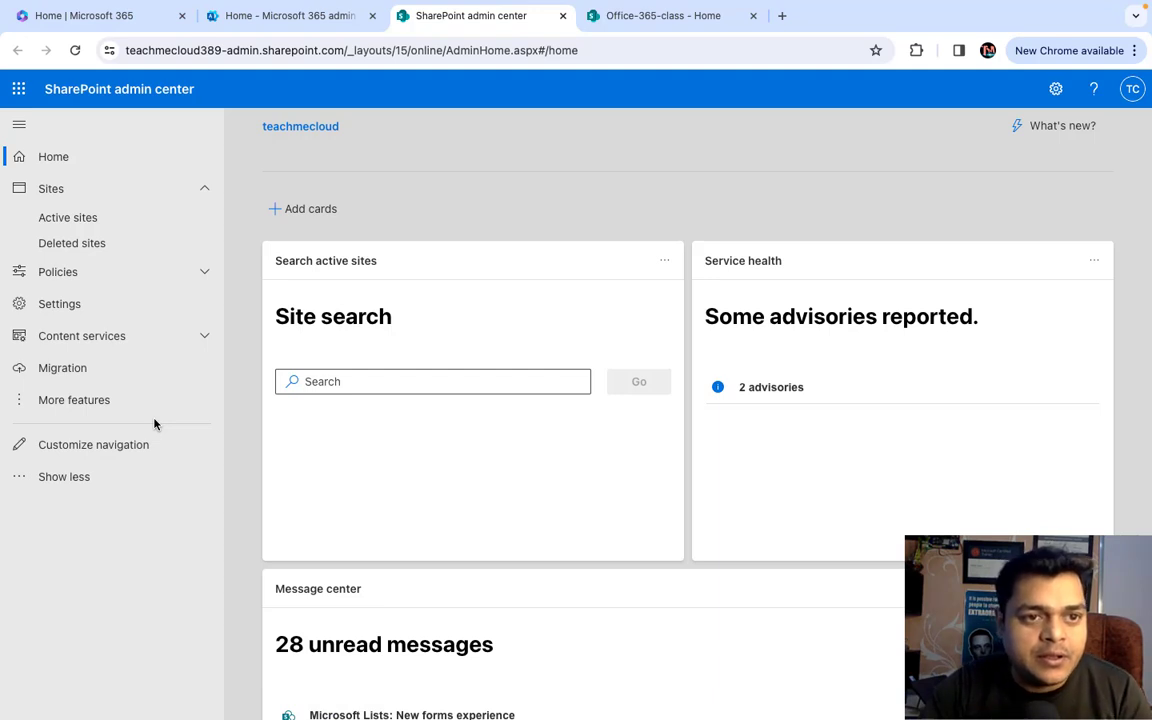
pyautogui.click(92, 192)
pyautogui.click(66, 197)
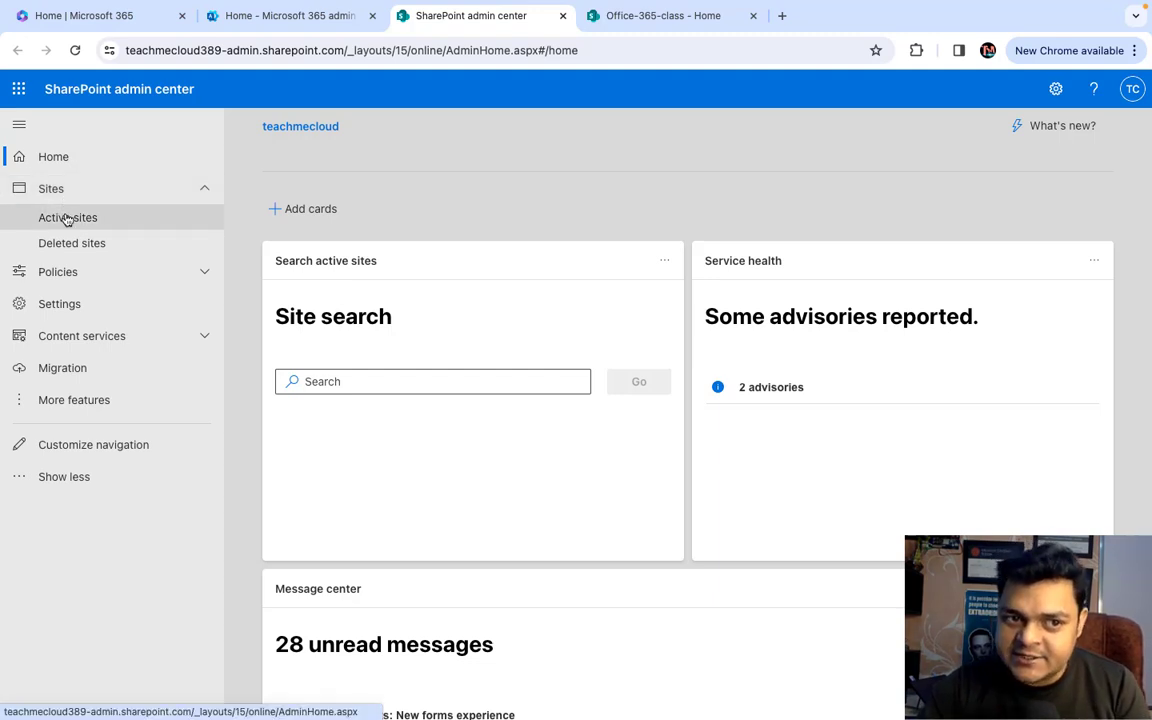
pyautogui.click(71, 222)
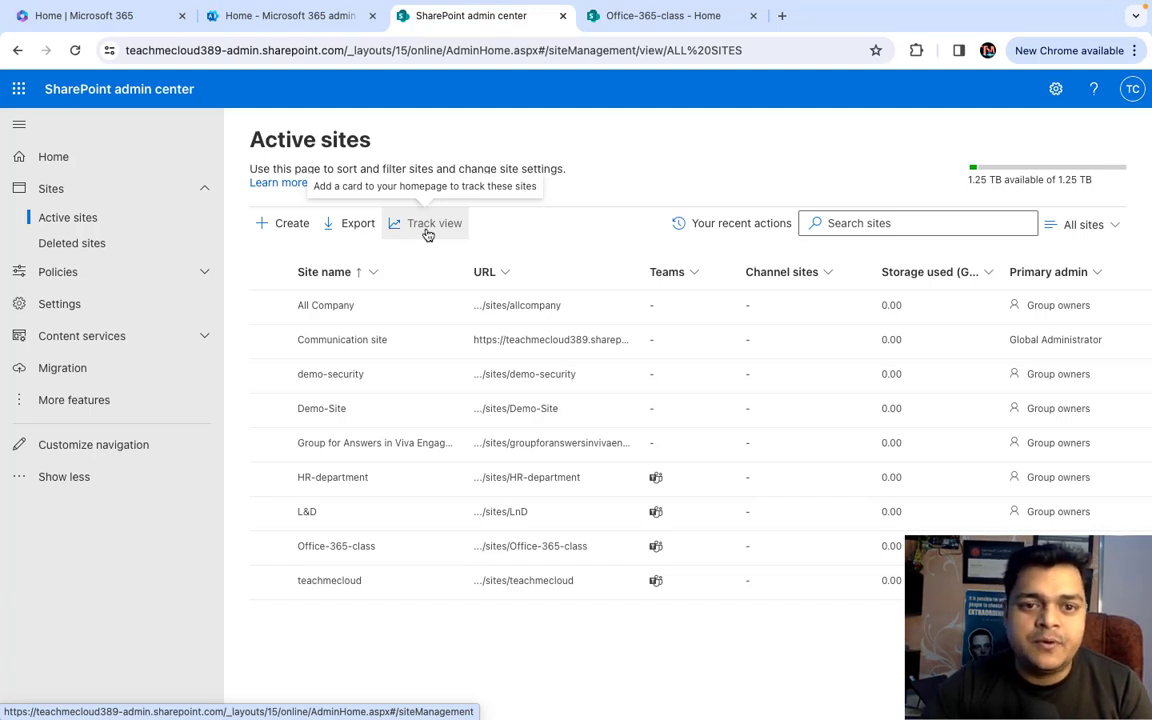
# - Show the empty Deleted sites list, then switch to the macOS desktop and pick a context-menu item
pyautogui.click(77, 243)
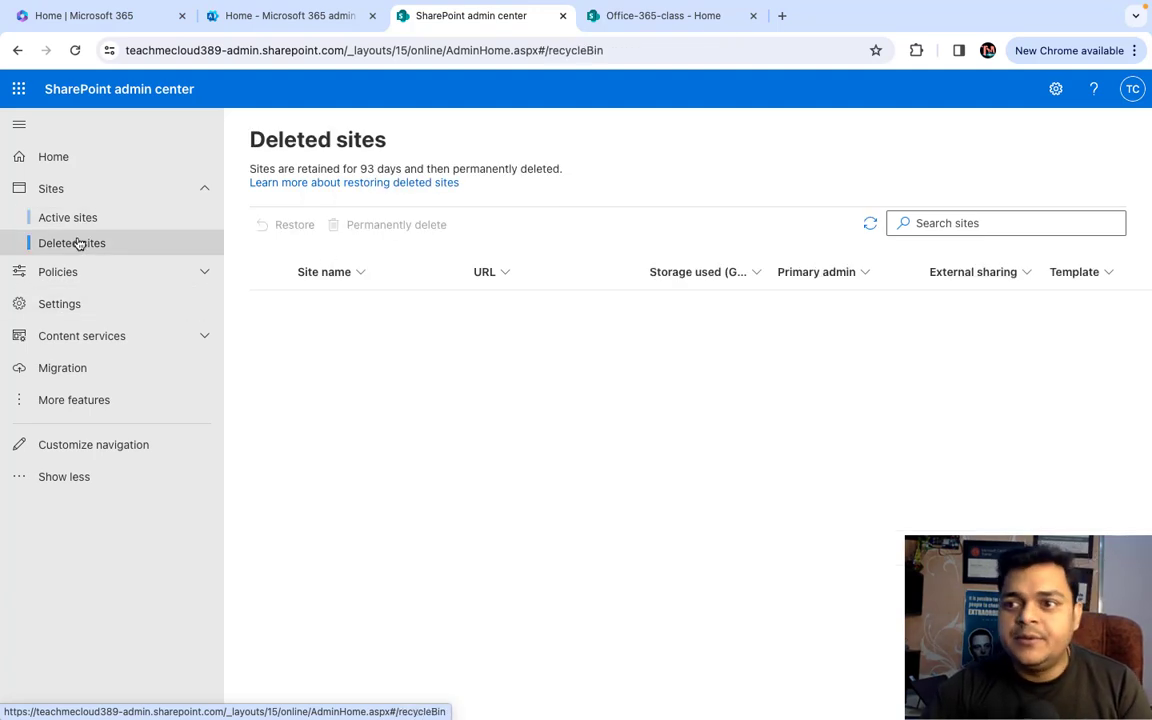
pyautogui.hotkey('ctrl', 'Left')
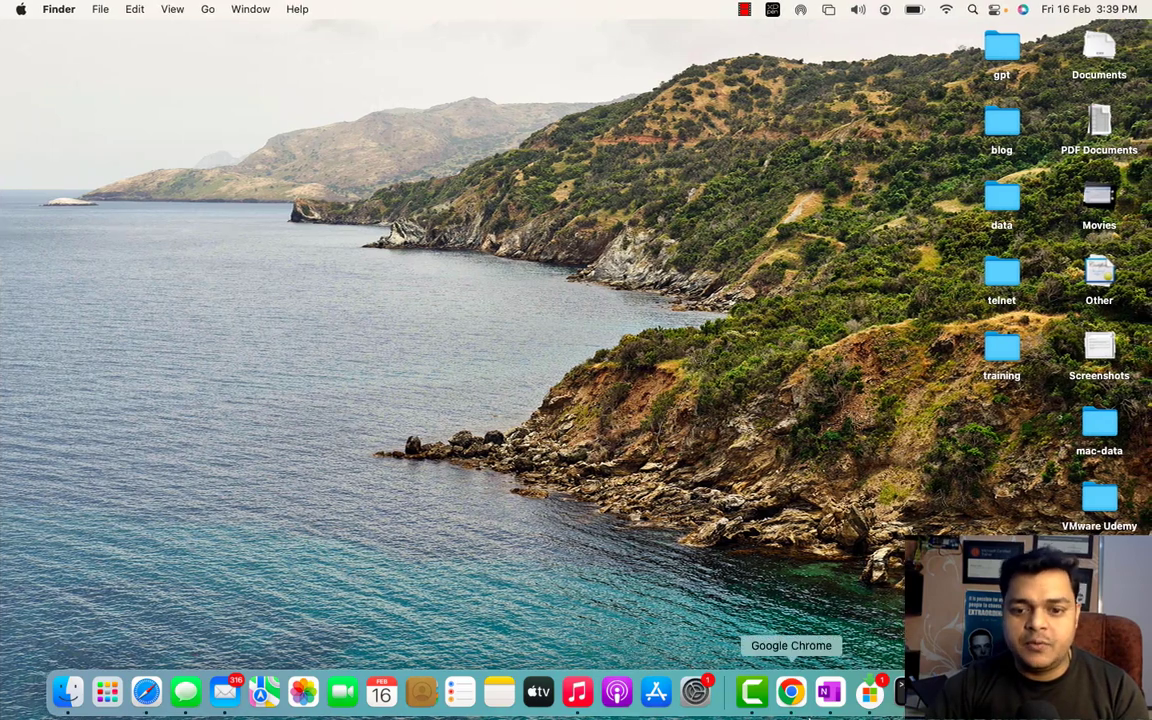
pyautogui.rightClick(763, 695)
pyautogui.click(790, 515)
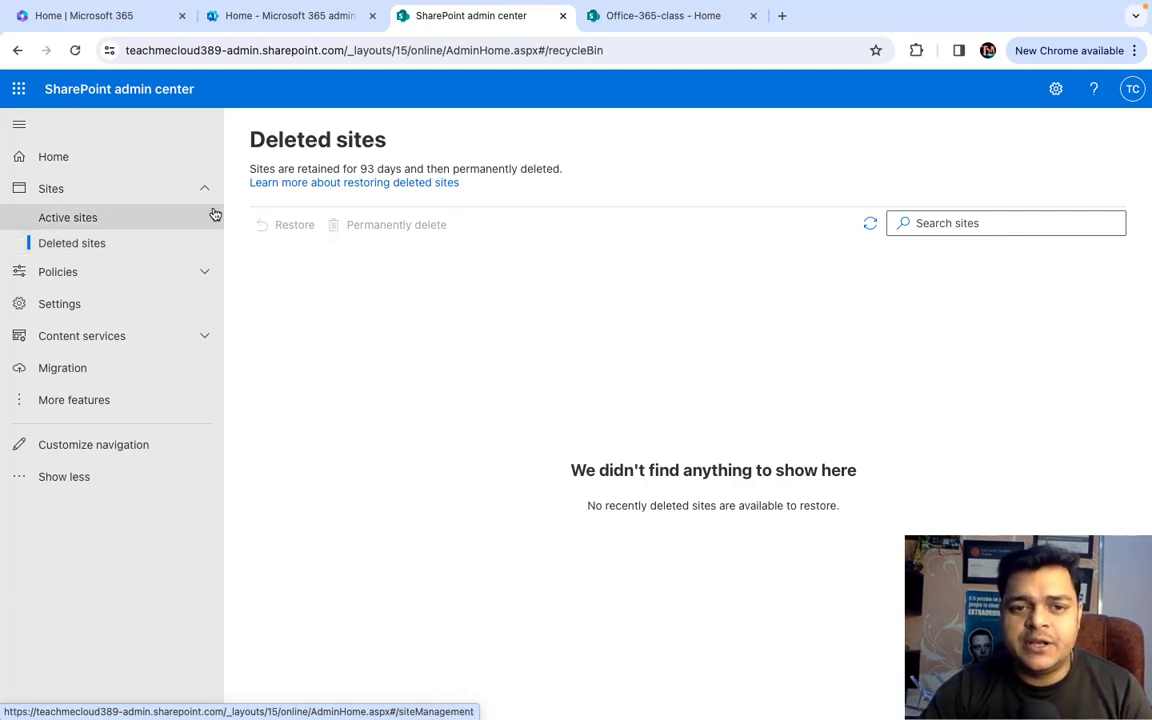
# - Browse the Policies > Sharing, Settings and Migration pages in the admin center
pyautogui.click(62, 284)
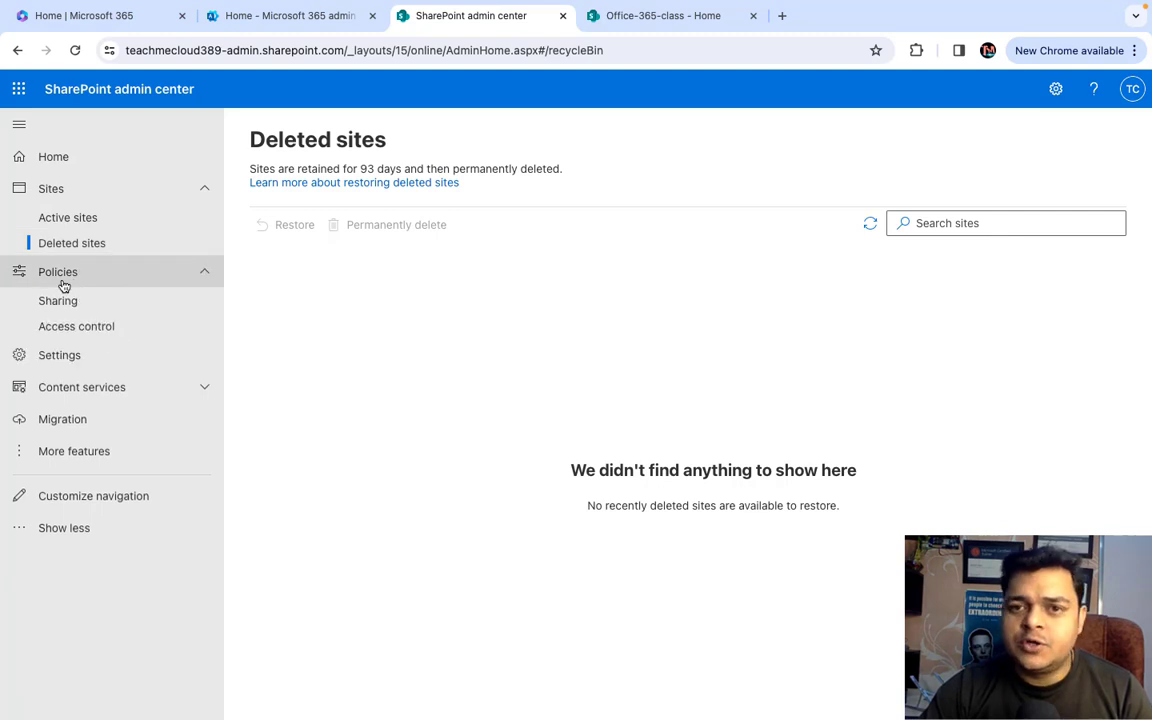
pyautogui.click(67, 298)
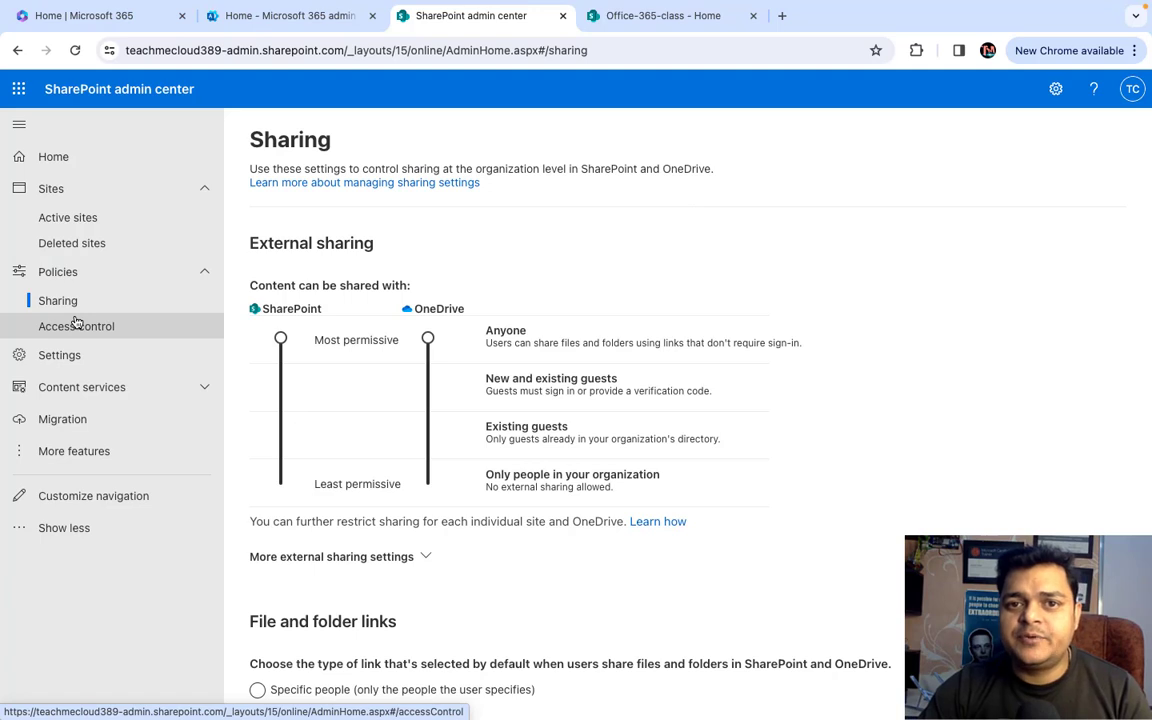
pyautogui.click(53, 371)
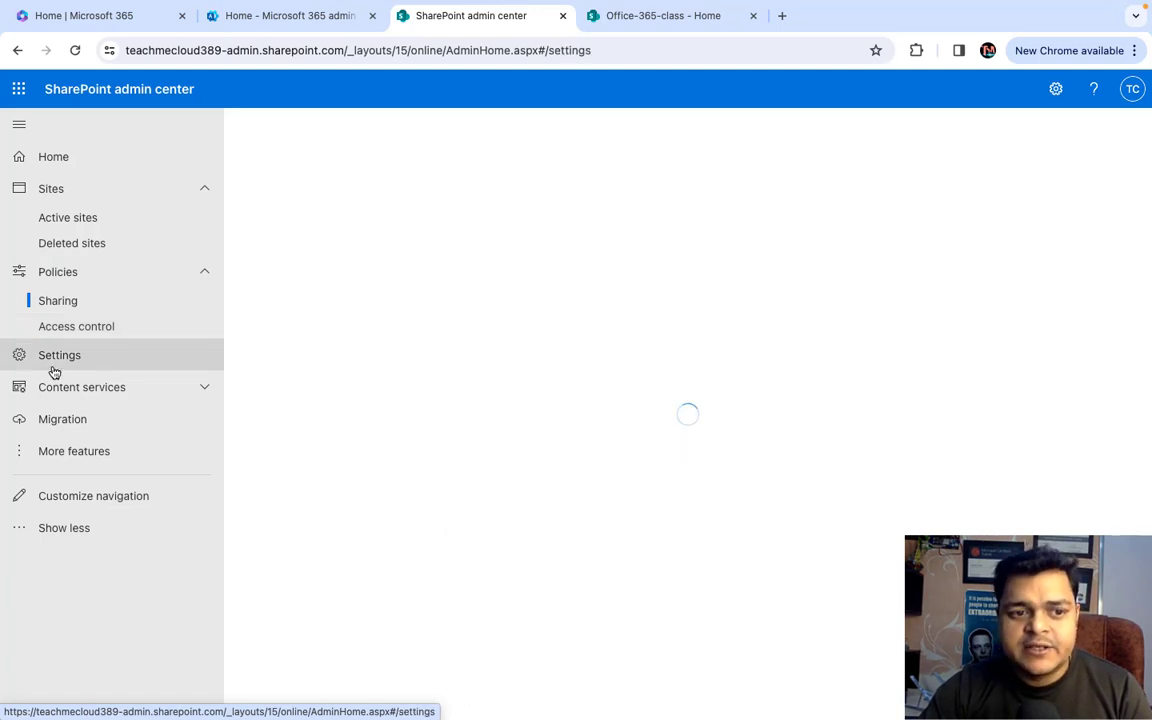
pyautogui.click(65, 425)
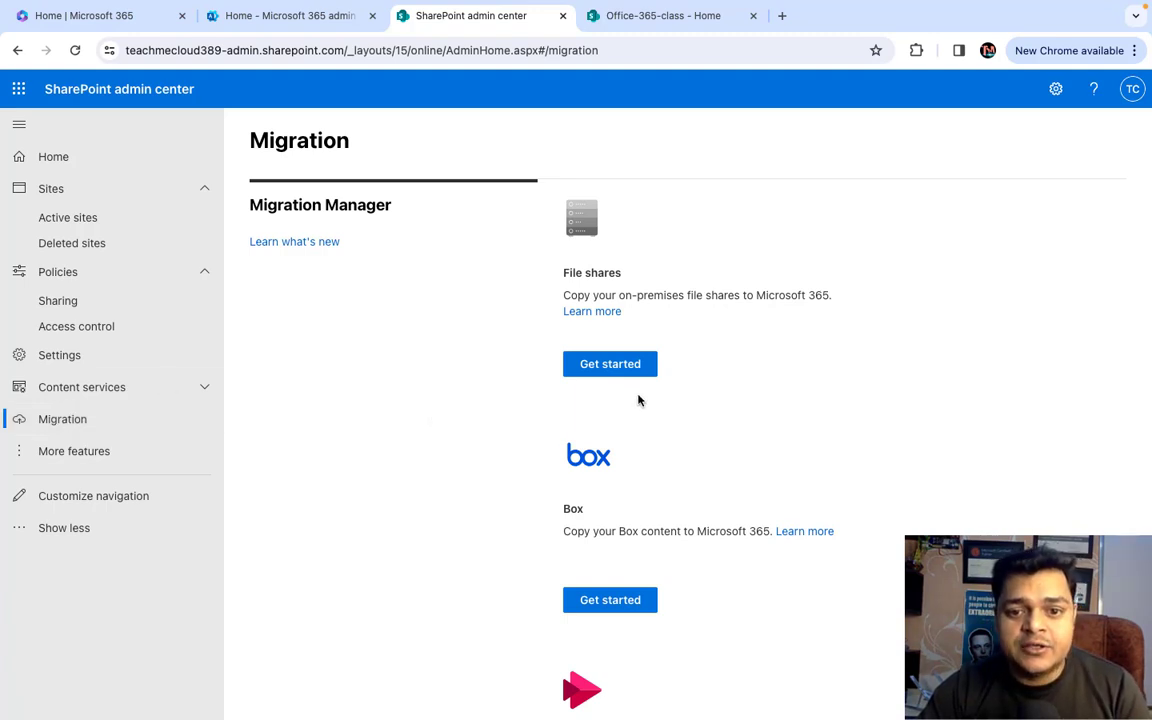
# - Scroll through the Stream, Google Workspace, Dropbox, Egnyte and other migration sources
pyautogui.scroll(-3, 604, 481)
pyautogui.scroll(-5, 602, 484)
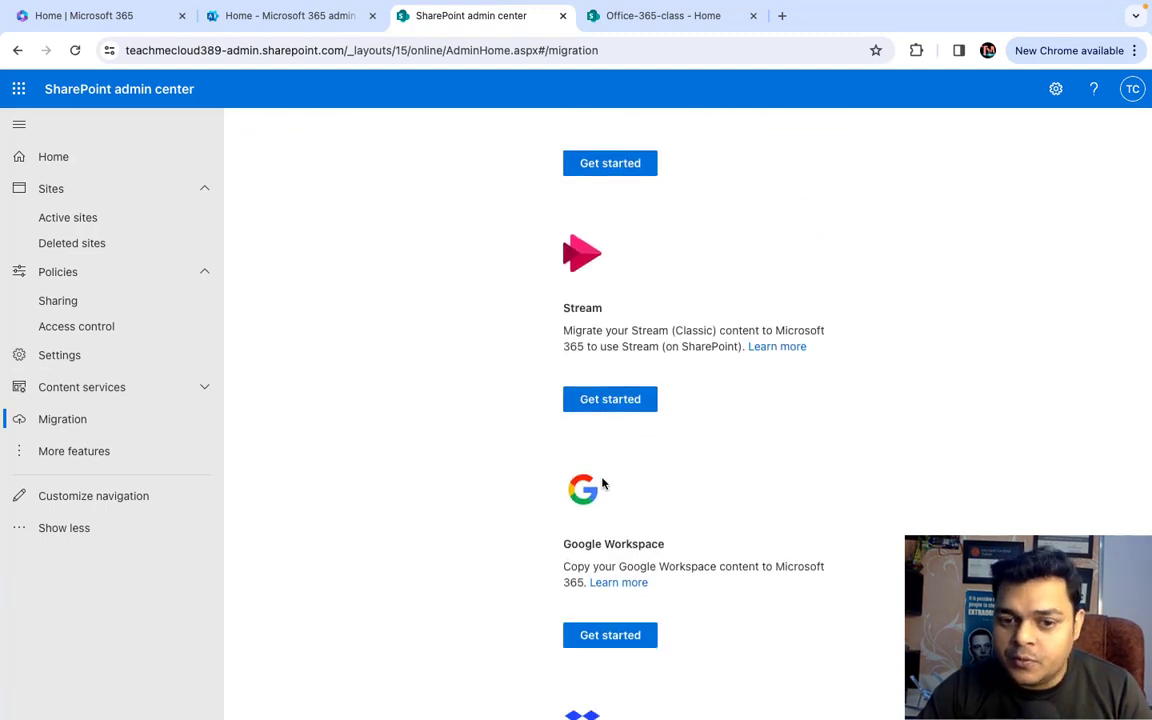
pyautogui.scroll(-7, 602, 484)
pyautogui.scroll(-3, 602, 484)
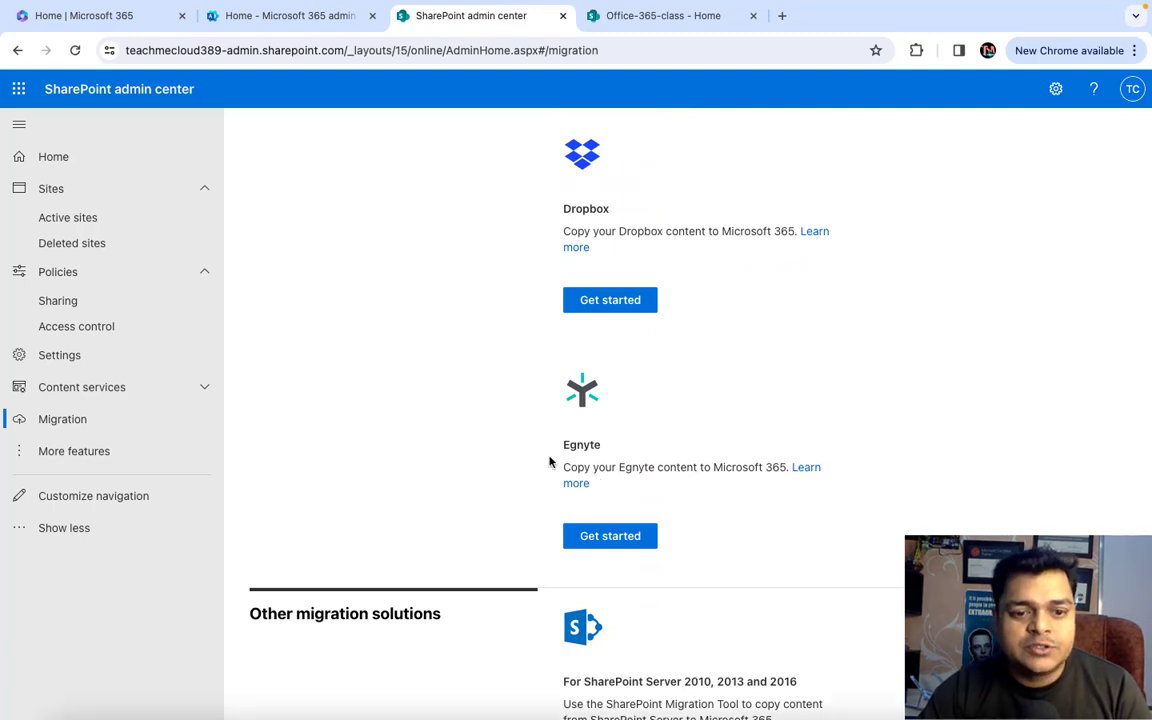
pyautogui.scroll(-1, 100, 504)
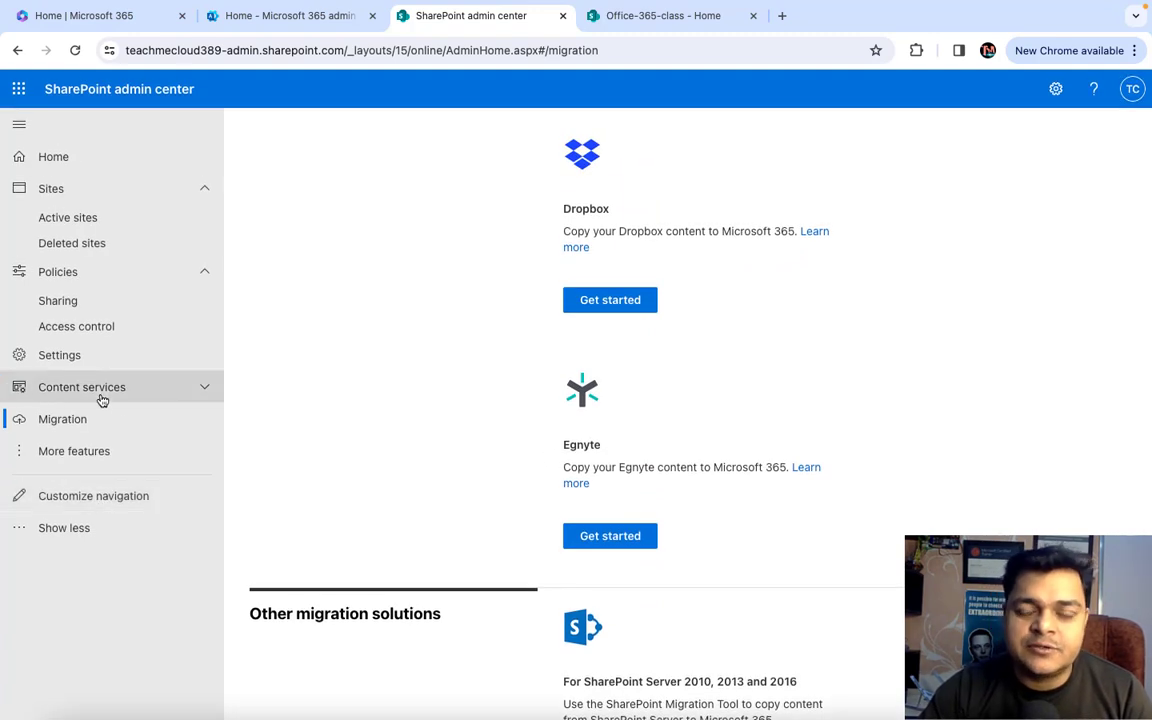